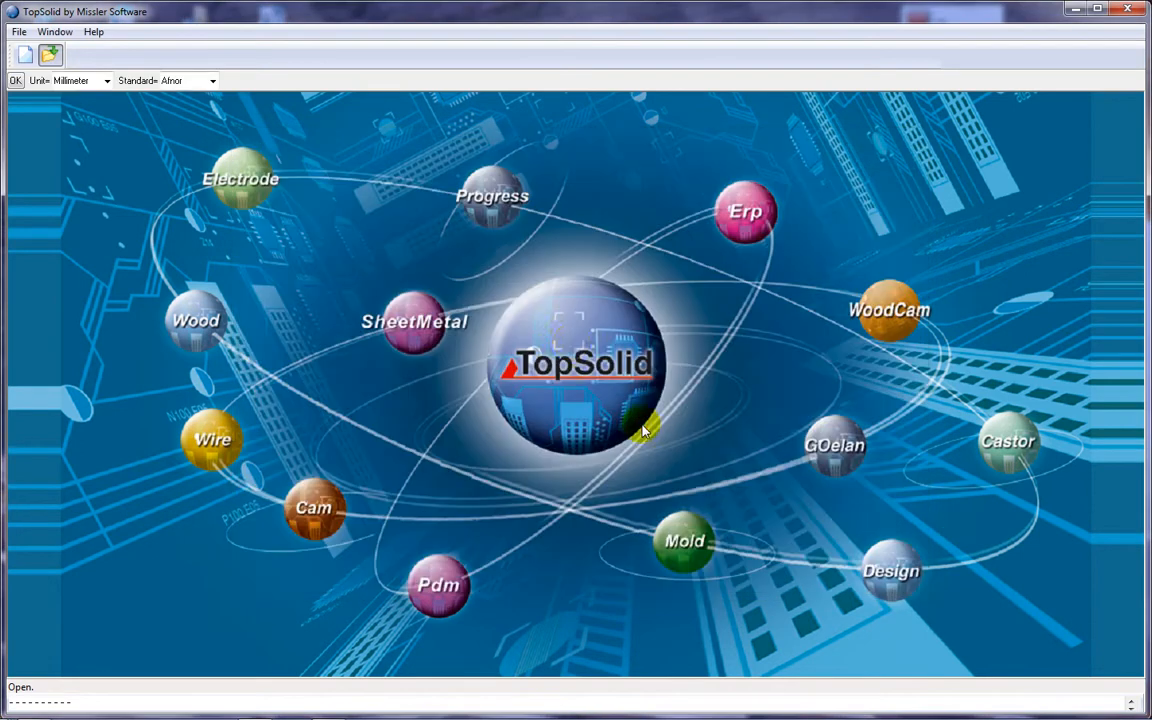
Import the DWG drawing in millimetres with the Afnor standard, display the conversion result file, check the AutoCAD version line and close it.
{"action": "left_click", "coordinate": [15, 80]}
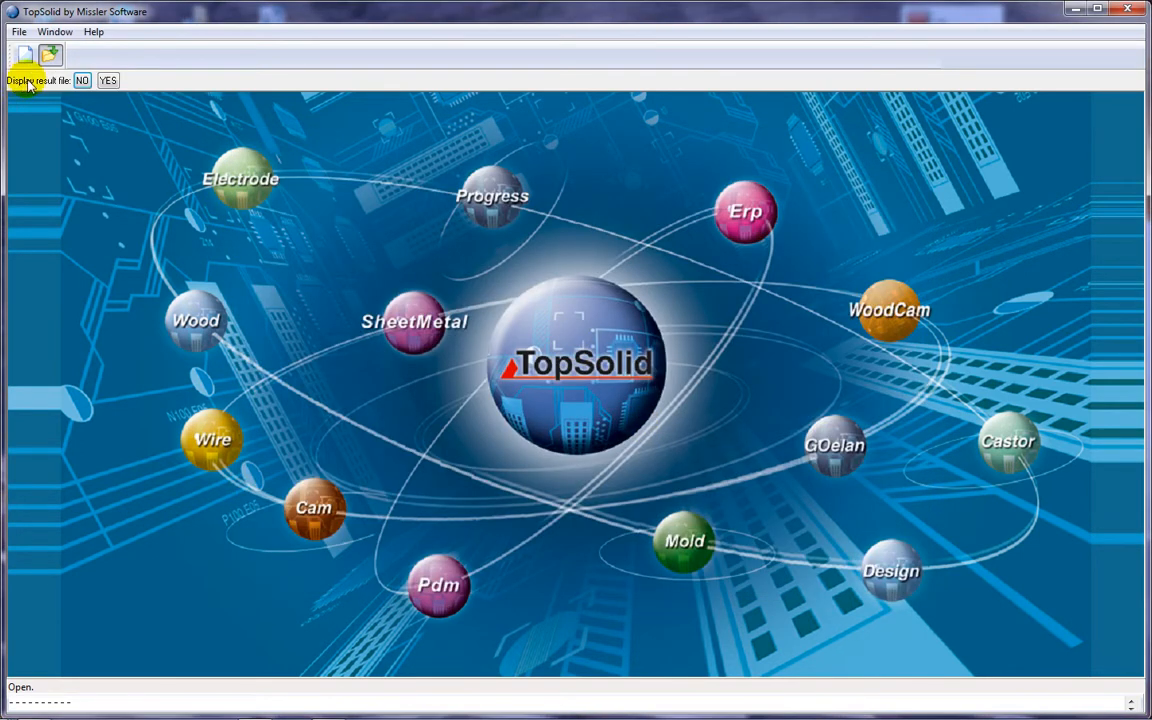
{"action": "left_click", "coordinate": [105, 82]}
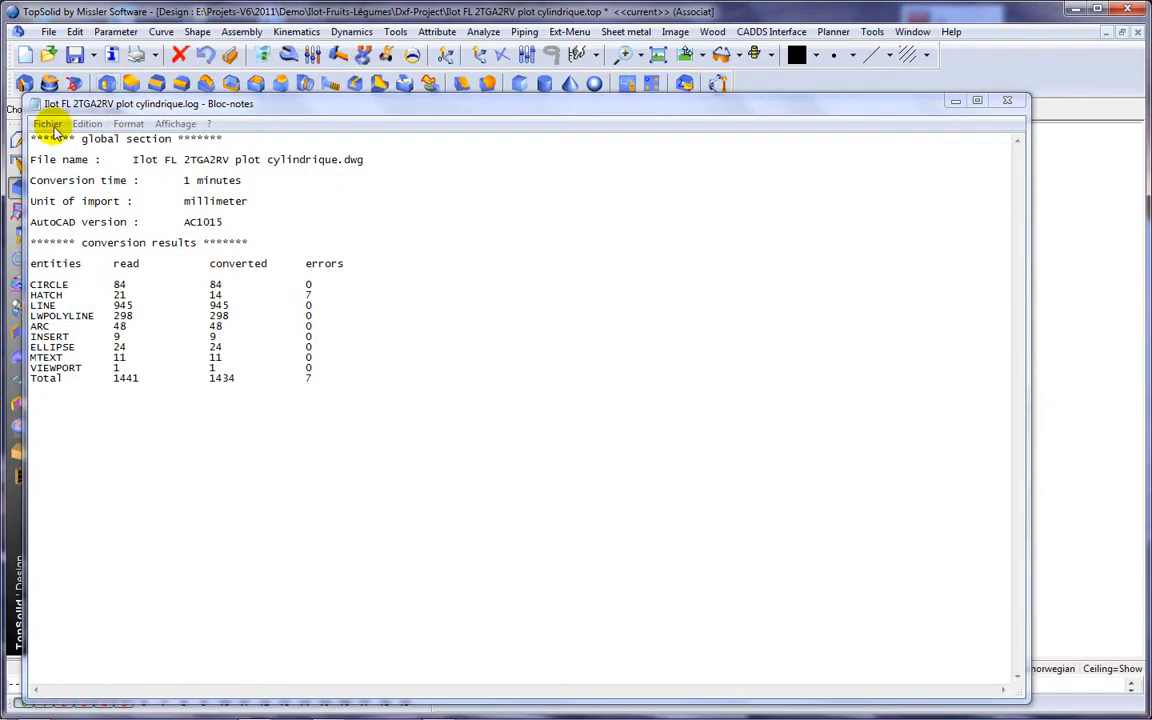
{"action": "left_click_drag", "start_coordinate": [224, 222], "coordinate": [20, 227]}
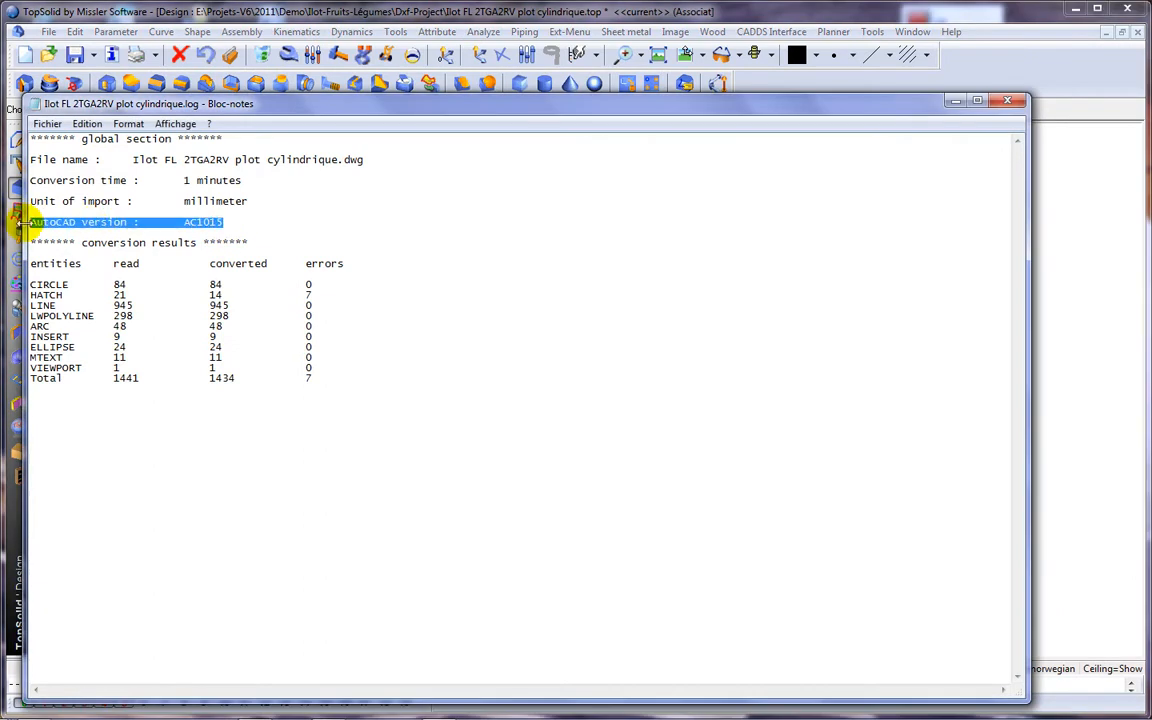
{"action": "left_click", "coordinate": [1000, 100]}
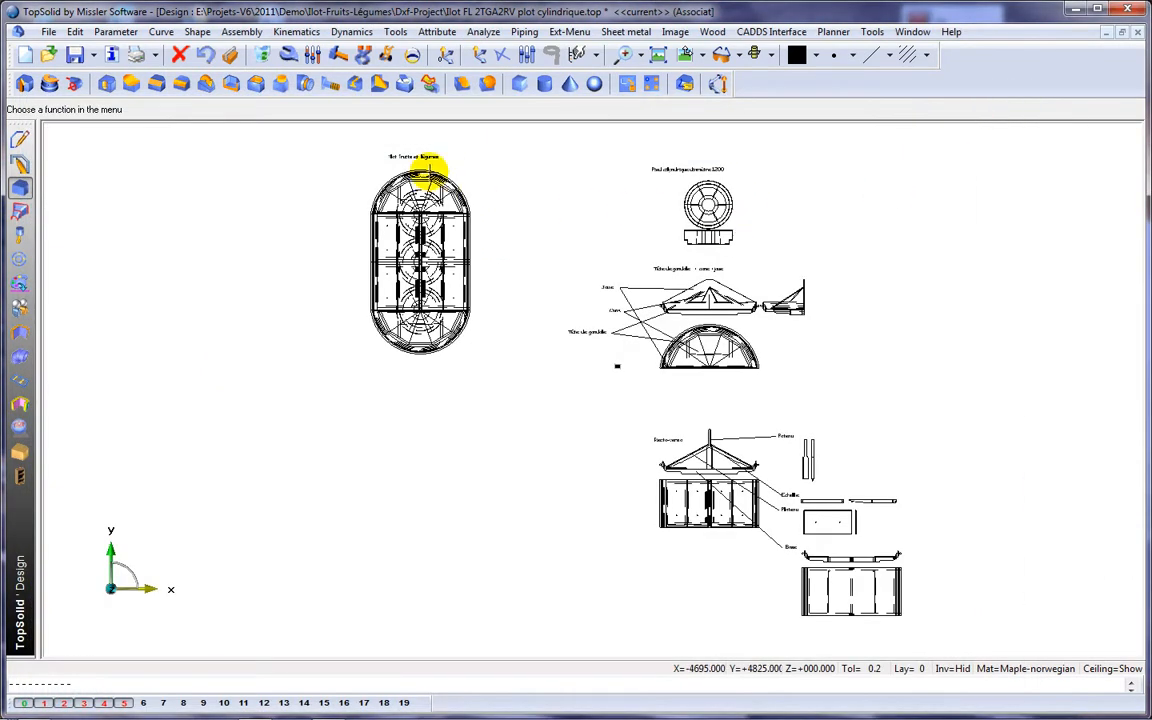
Examine the imported 2D views of the island, cylindrical foot, gondola head and recto-verso unit.
{"action": "scroll", "coordinate": [428, 172], "scroll_direction": "up", "scroll_amount": 6}
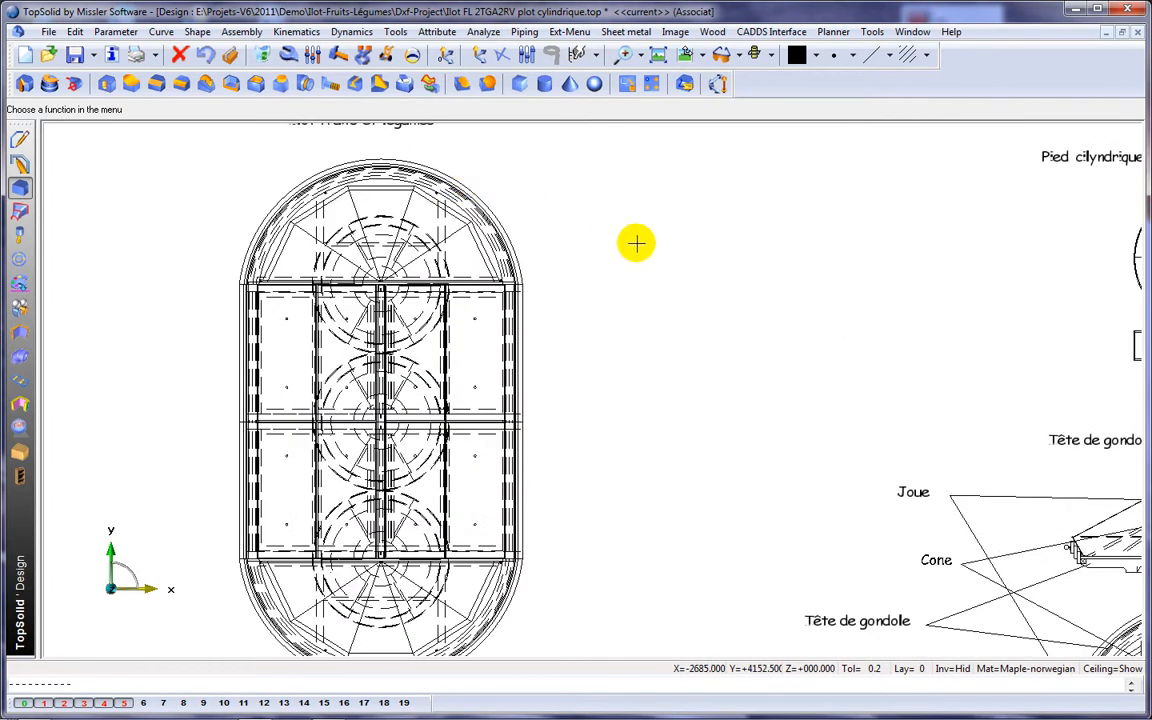
{"action": "middle_click_drag", "start_coordinate": [666, 251], "coordinate": [543, 208]}
{"action": "scroll", "coordinate": [577, 222], "scroll_direction": "down", "scroll_amount": 2}
{"action": "middle_click_drag", "start_coordinate": [787, 258], "coordinate": [420, 232]}
{"action": "scroll", "coordinate": [623, 265], "scroll_direction": "down", "scroll_amount": 1}
{"action": "middle_click_drag", "start_coordinate": [656, 334], "coordinate": [665, 137]}
{"action": "scroll", "coordinate": [684, 316], "scroll_direction": "down", "scroll_amount": 2}
{"action": "middle_click_drag", "start_coordinate": [655, 268], "coordinate": [661, 350]}
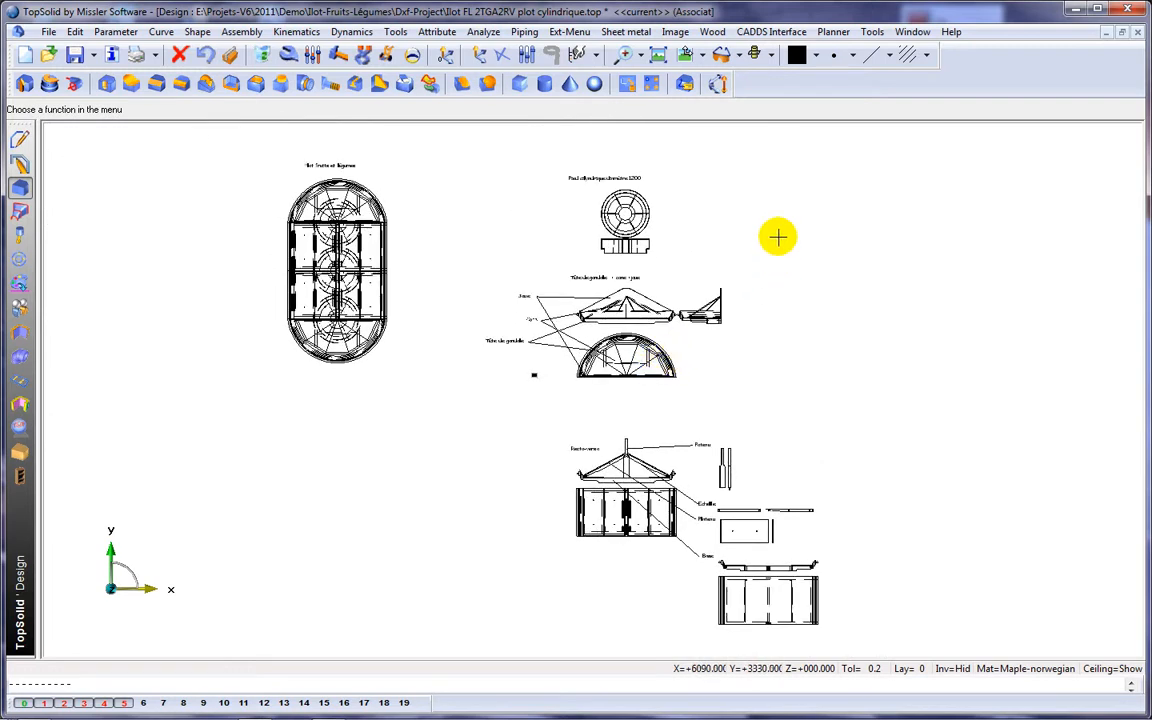
Delete the island plan, cylindrical foot and gondola head views, keeping the recto-verso views.
{"action": "left_click", "coordinate": [262, 54]}
{"action": "mouse_move", "coordinate": [233, 137]}
{"action": "left_mouse_down"}
{"action": "mouse_move", "coordinate": [864, 386]}
{"action": "mouse_move", "coordinate": [792, 400]}
{"action": "left_mouse_up"}
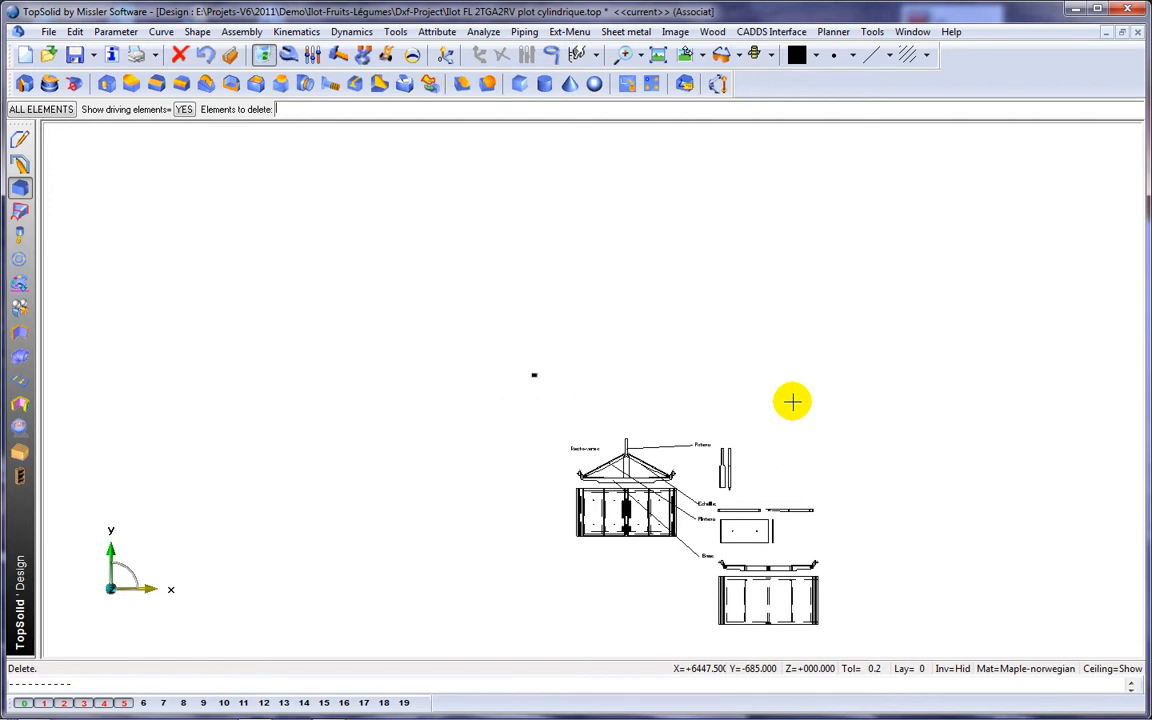
Define a parent transformation from the centre point of the recto-verso base beam's lower edge to the origin.
{"action": "middle_click_drag", "start_coordinate": [780, 404], "coordinate": [654, 256]}
{"action": "scroll", "coordinate": [579, 235], "scroll_direction": "up", "scroll_amount": 5}
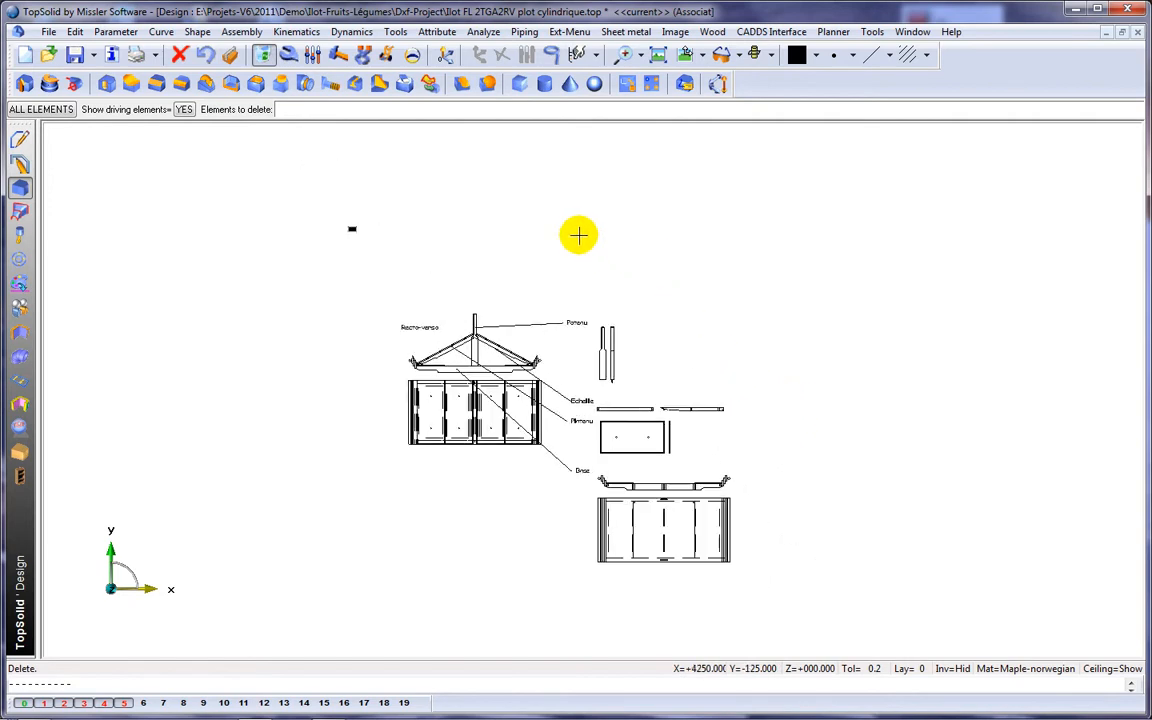
{"action": "middle_click_drag", "start_coordinate": [579, 247], "coordinate": [617, 265]}
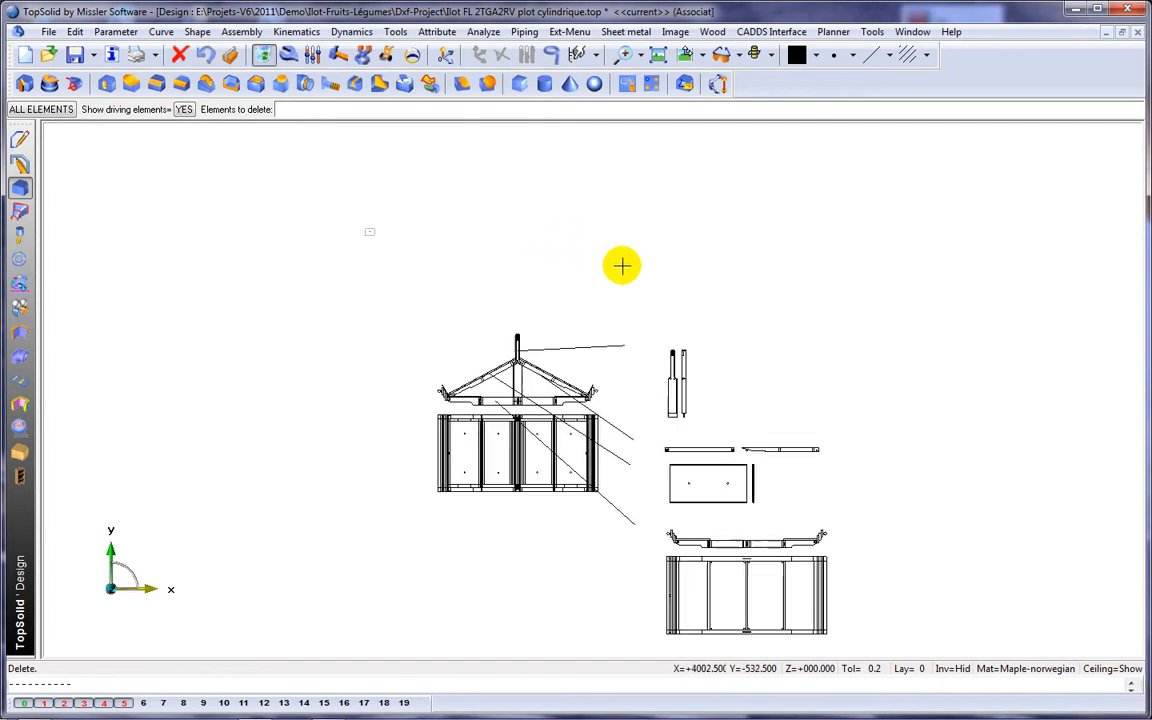
{"action": "left_click", "coordinate": [75, 31]}
{"action": "left_click", "coordinate": [120, 184]}
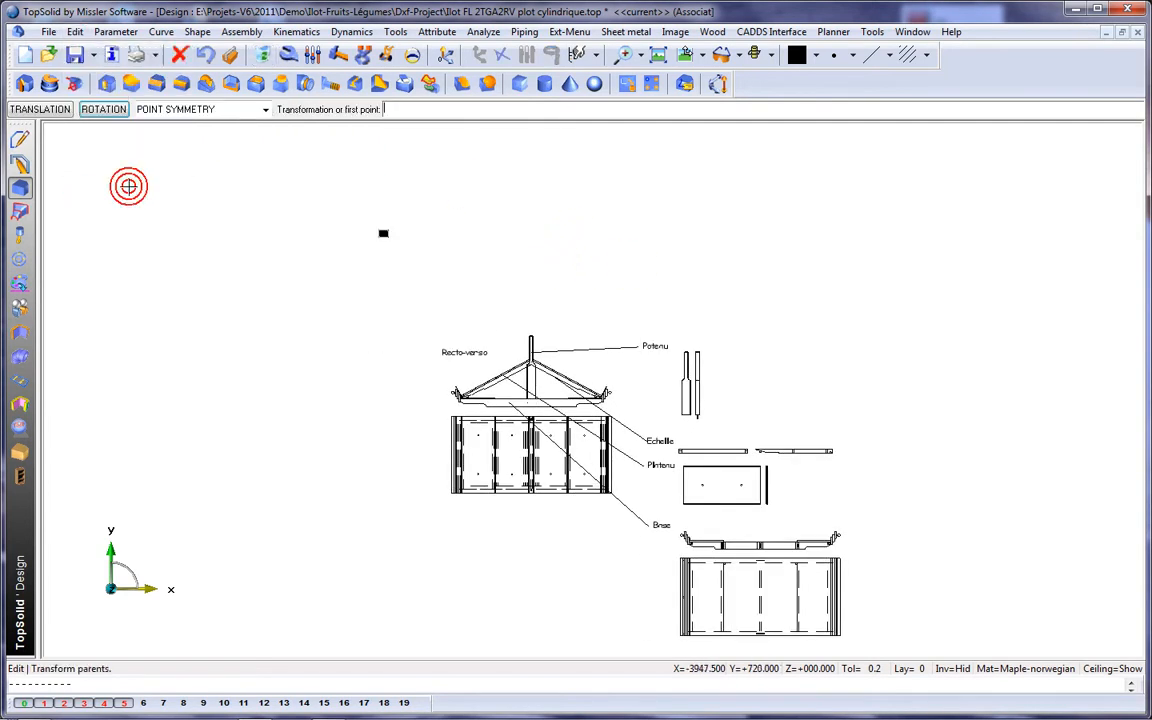
{"action": "left_click", "coordinate": [503, 56]}
{"action": "left_click", "coordinate": [231, 84]}
{"action": "scroll", "coordinate": [561, 432], "scroll_direction": "up", "scroll_amount": 10}
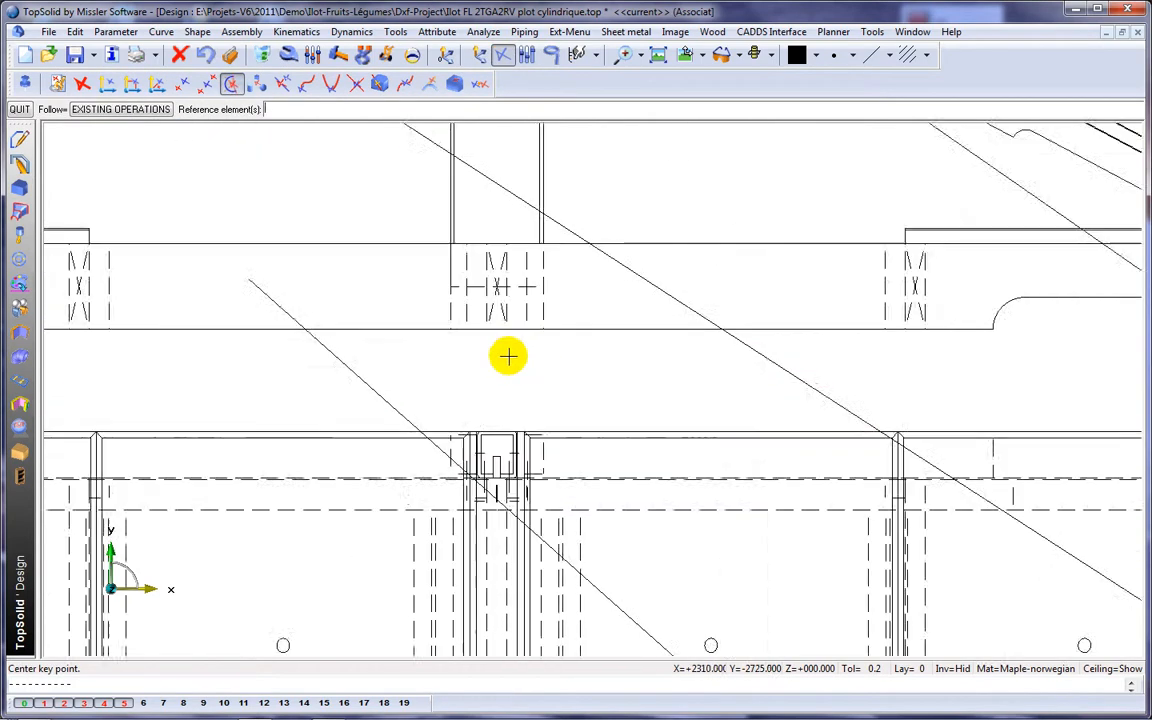
{"action": "left_click", "coordinate": [484, 310]}
{"action": "scroll", "coordinate": [481, 390], "scroll_direction": "down", "scroll_amount": 12}
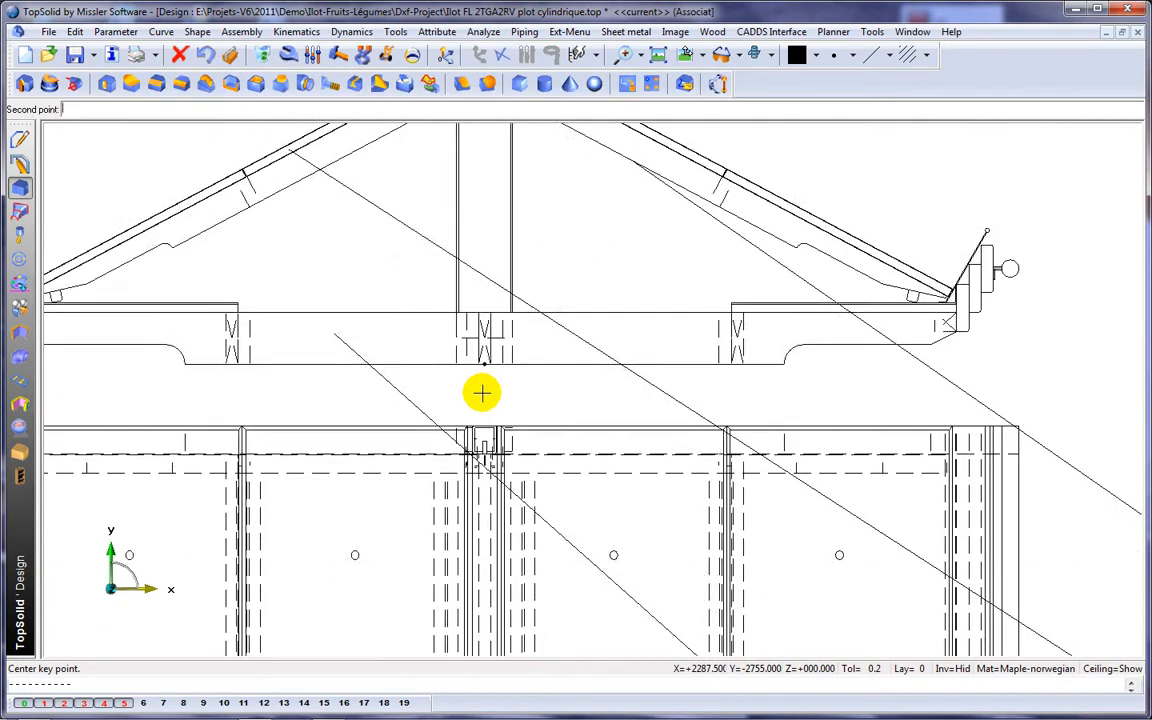
{"action": "left_click", "coordinate": [415, 285]}
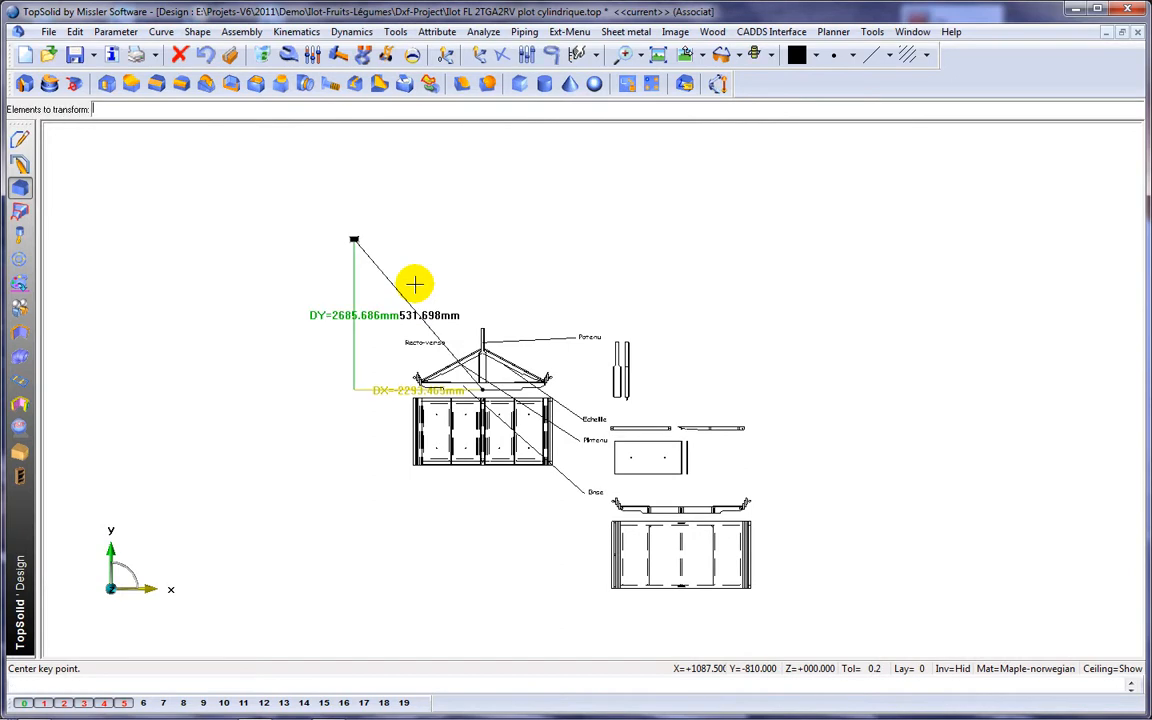
Apply the transformation to all elements of the drawing.
{"action": "left_click", "coordinate": [550, 54]}
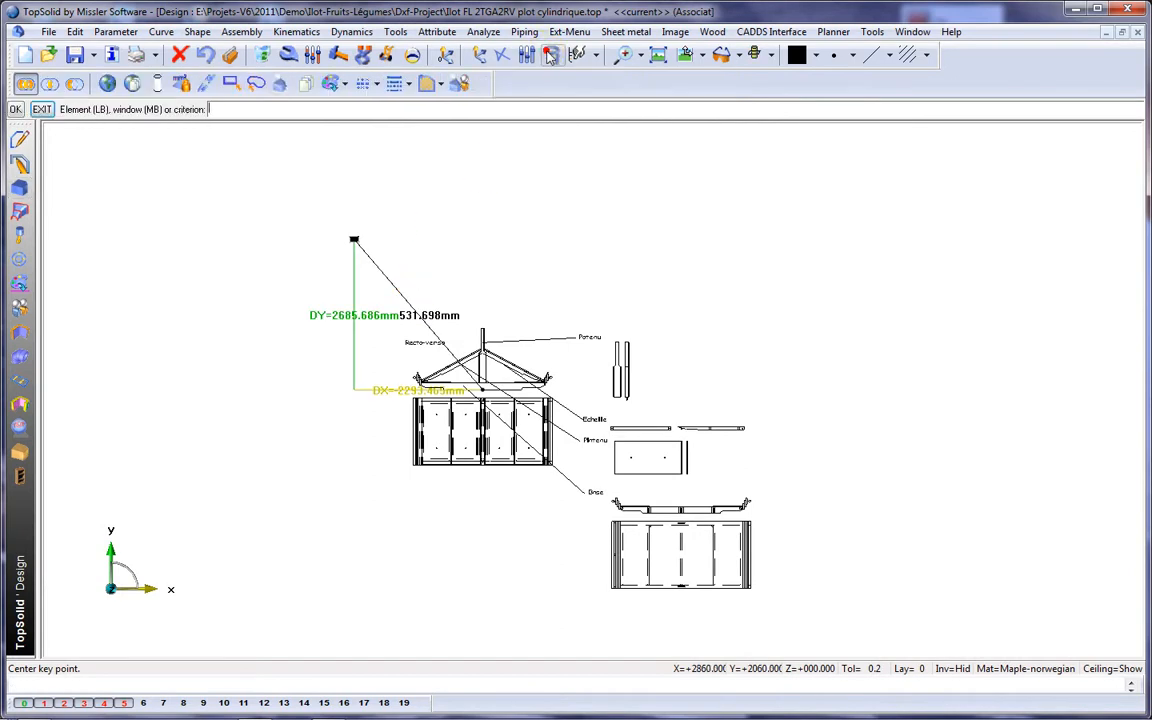
{"action": "left_click", "coordinate": [106, 86]}
{"action": "right_click", "coordinate": [159, 193]}
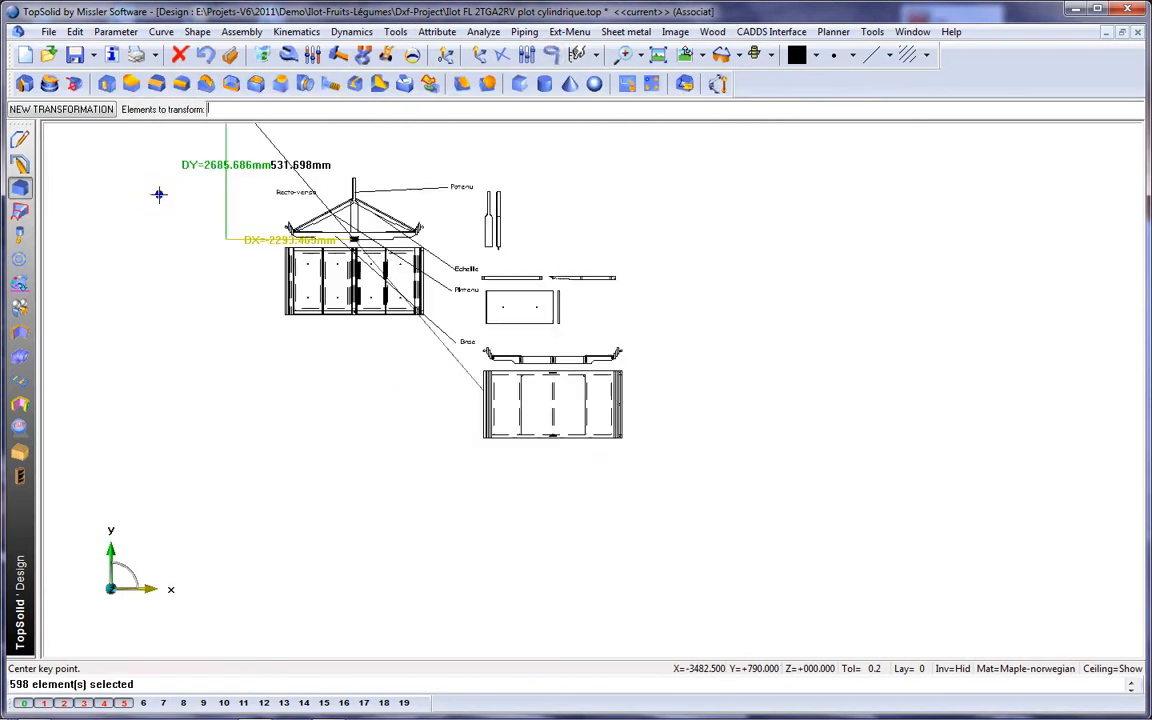
{"action": "middle_click_drag", "start_coordinate": [341, 212], "coordinate": [567, 327]}
{"action": "scroll", "coordinate": [625, 363], "scroll_direction": "up", "scroll_amount": 5}
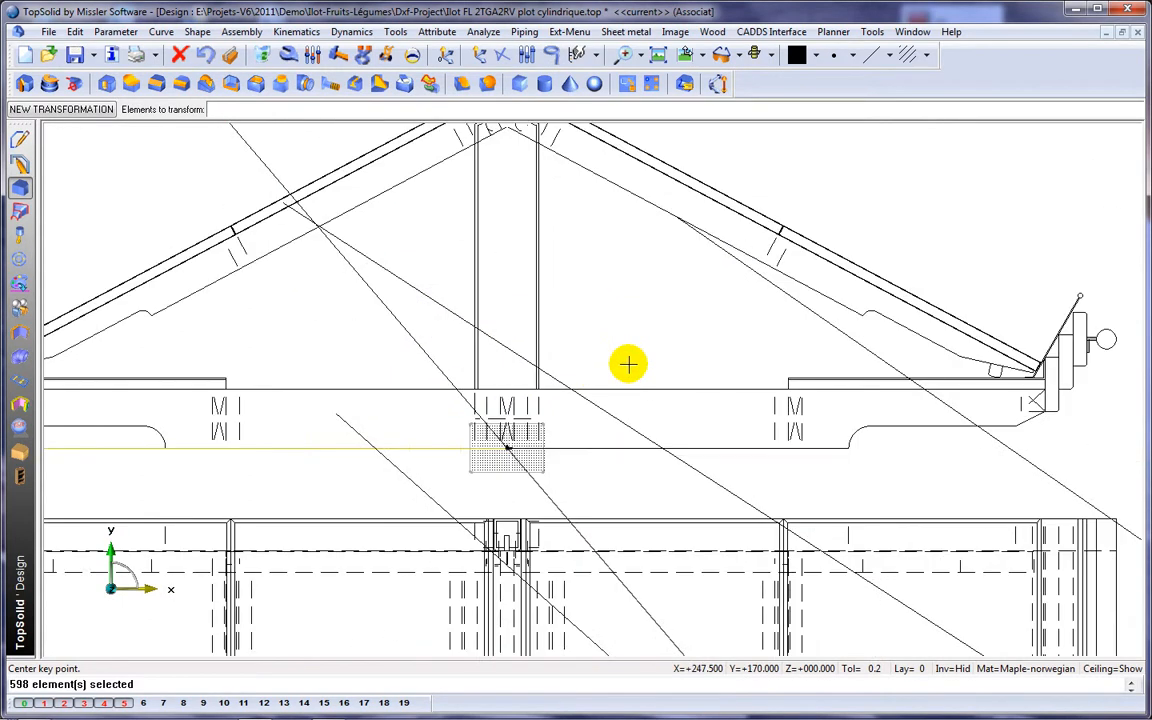
{"action": "key", "text": "Escape"}
Try to extrude the central post from its unsewn imported curves in the recto-verso elevation.
{"action": "scroll", "coordinate": [628, 364], "scroll_direction": "down", "scroll_amount": 1}
{"action": "middle_click_drag", "start_coordinate": [628, 364], "coordinate": [679, 442]}
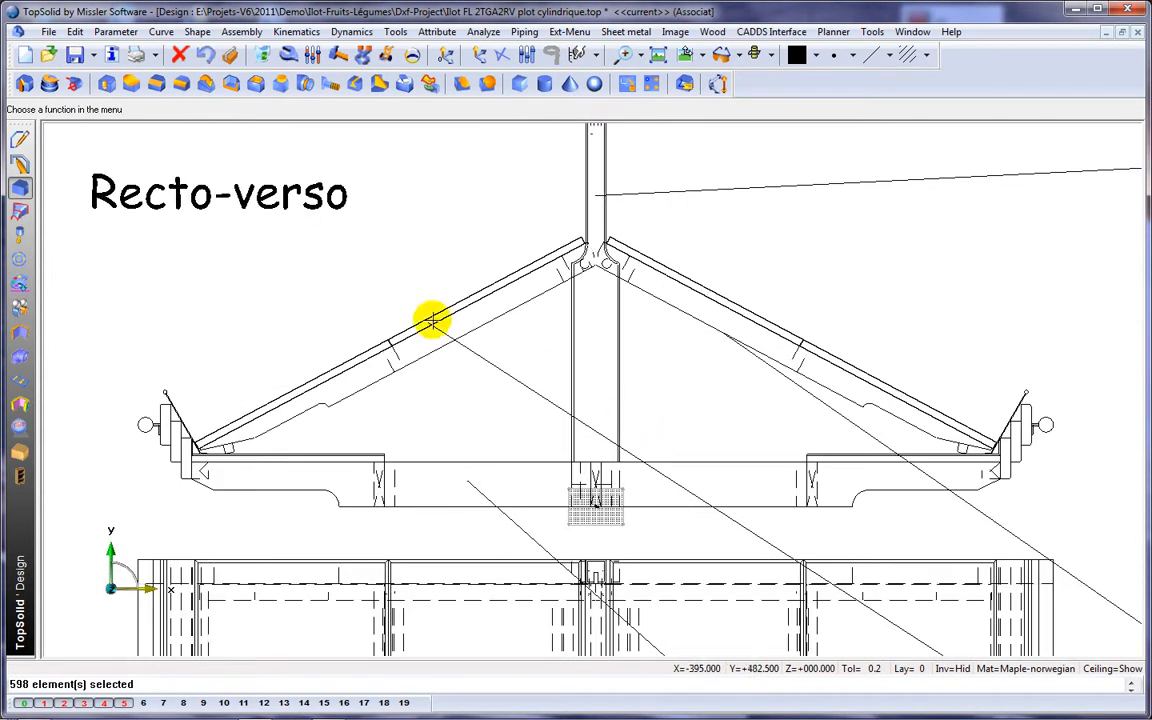
{"action": "left_click", "coordinate": [25, 86]}
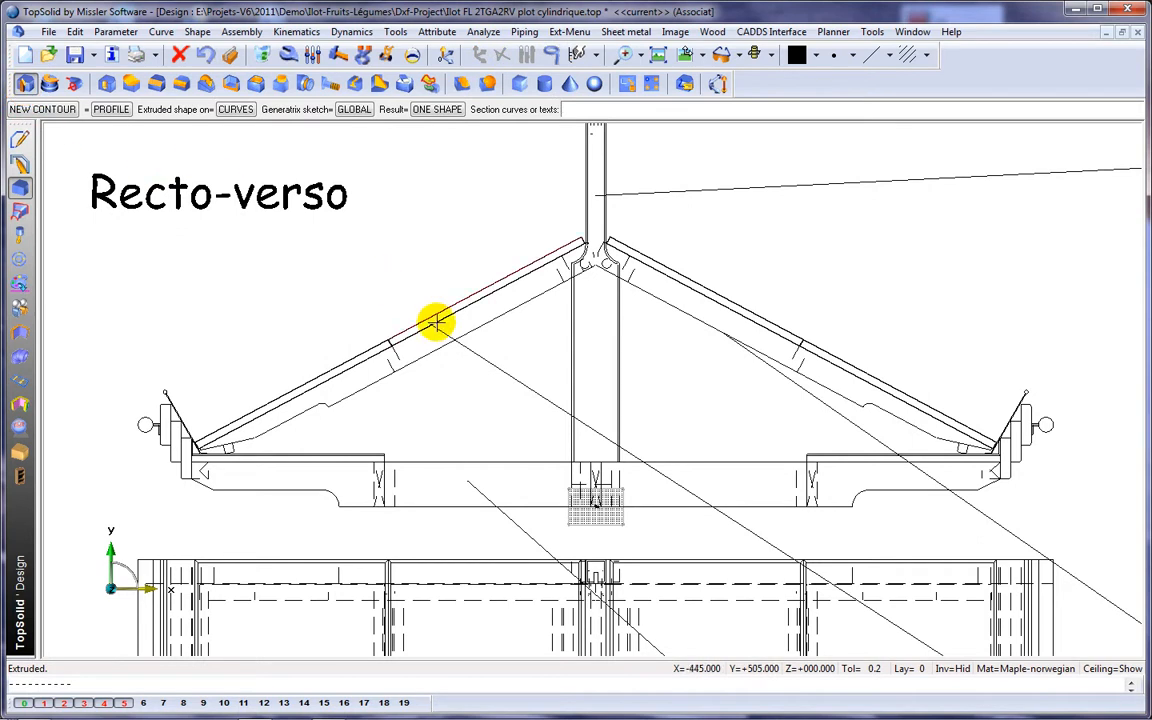
{"action": "left_click", "coordinate": [573, 382]}
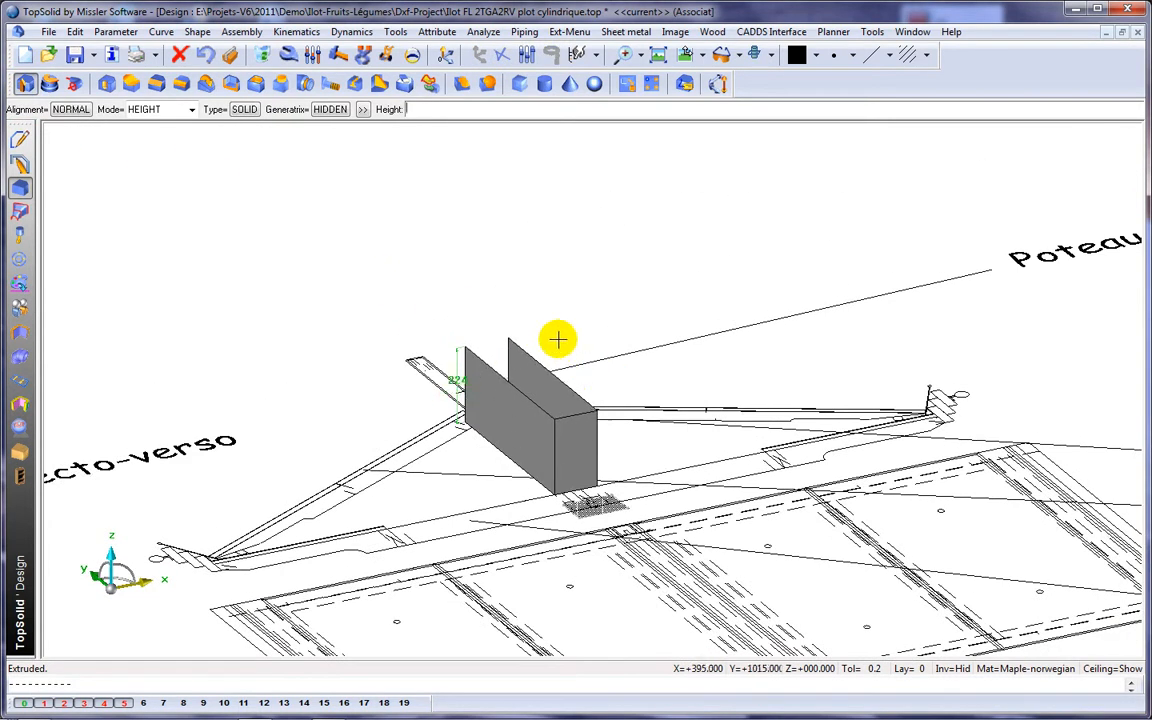
{"action": "key", "text": "Escape"}
{"action": "left_click", "coordinate": [440, 388]}
{"action": "key", "text": "Escape"}
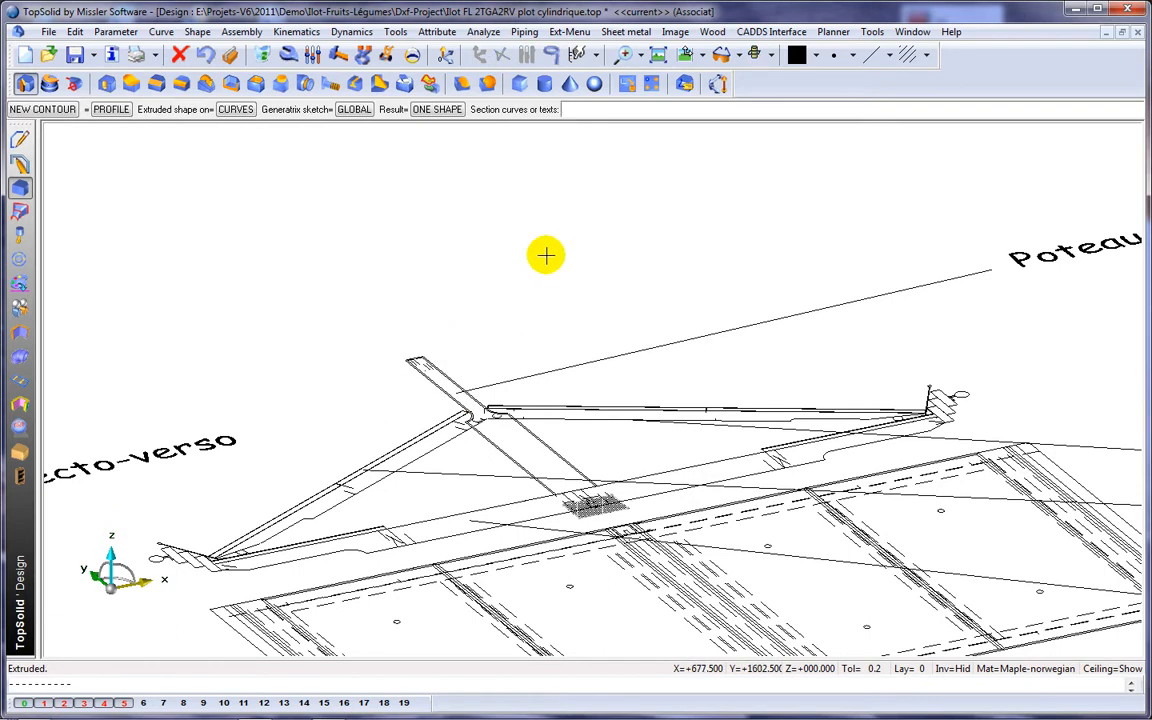
Sew the curves non-associatively, deleting the originals and adjusting geometry, with 1 mm end markers and a 0.1 tolerance.
{"action": "left_click", "coordinate": [621, 46]}
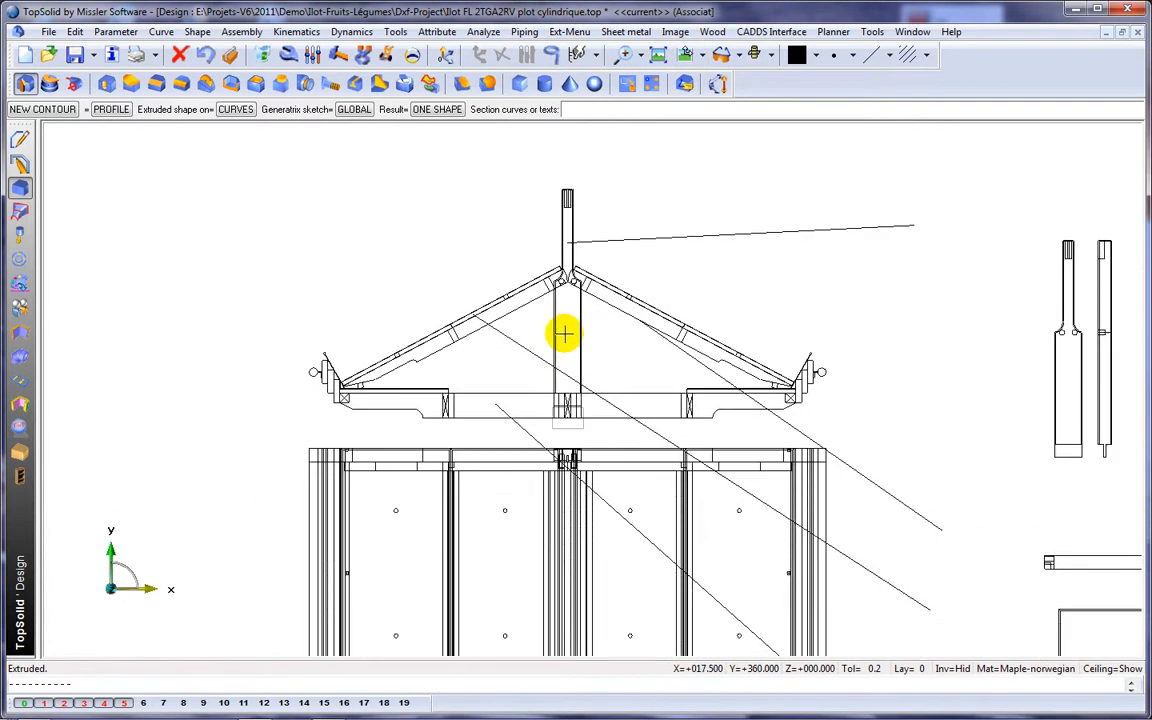
{"action": "left_click", "coordinate": [161, 32]}
{"action": "mouse_move", "coordinate": [233, 408]}
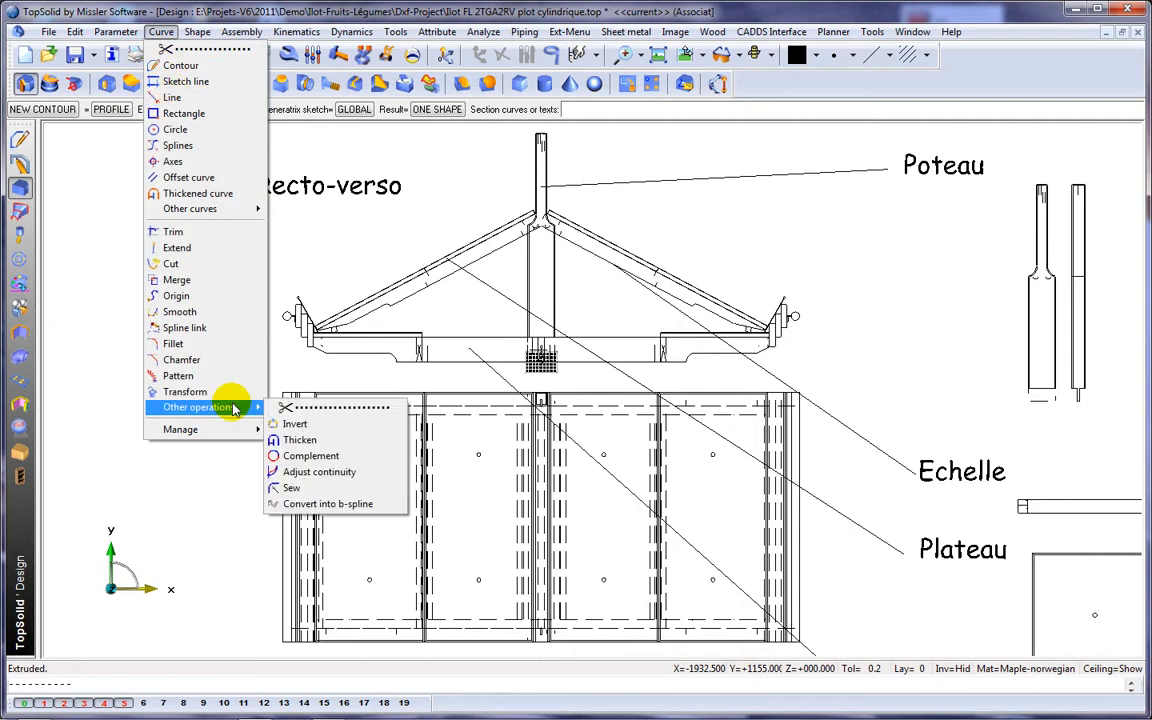
{"action": "left_click", "coordinate": [292, 488]}
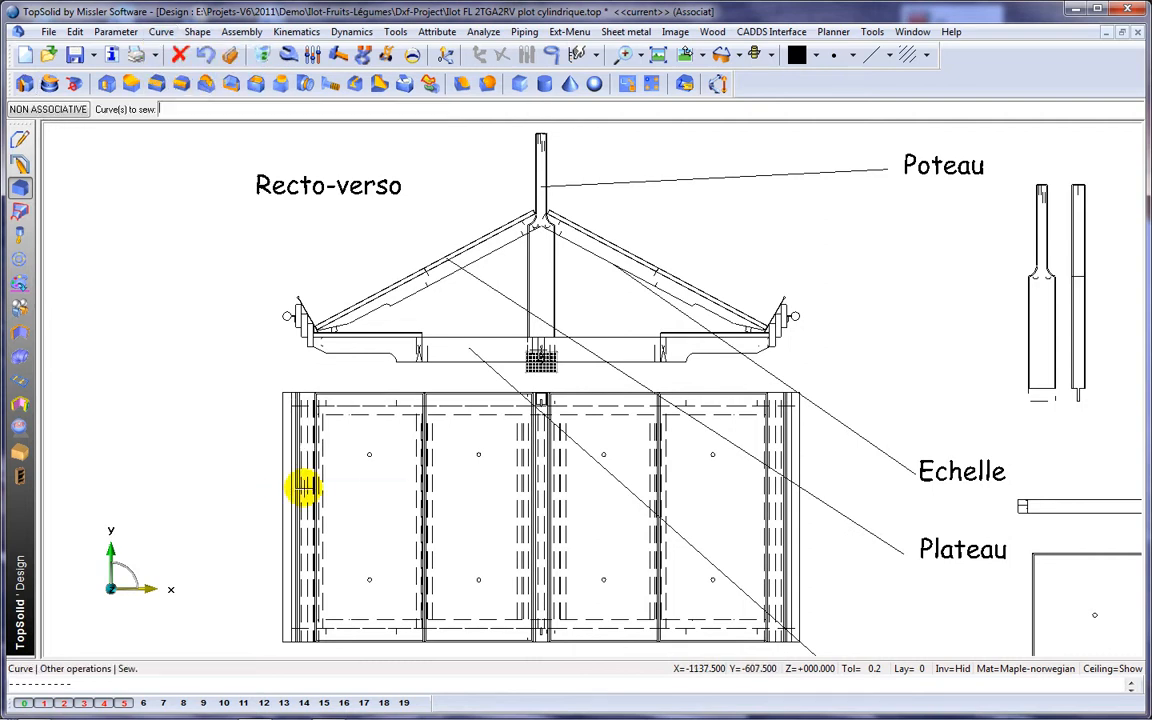
{"action": "left_click", "coordinate": [71, 110]}
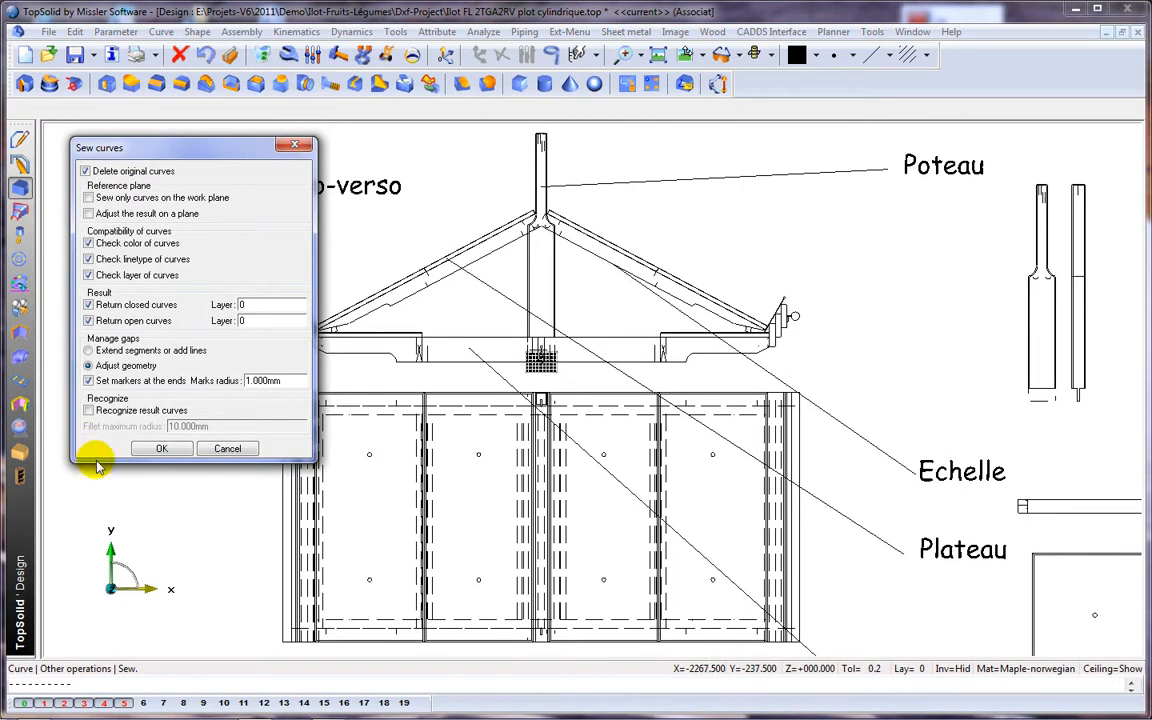
{"action": "left_click", "coordinate": [161, 448]}
{"action": "left_click", "coordinate": [22, 110]}
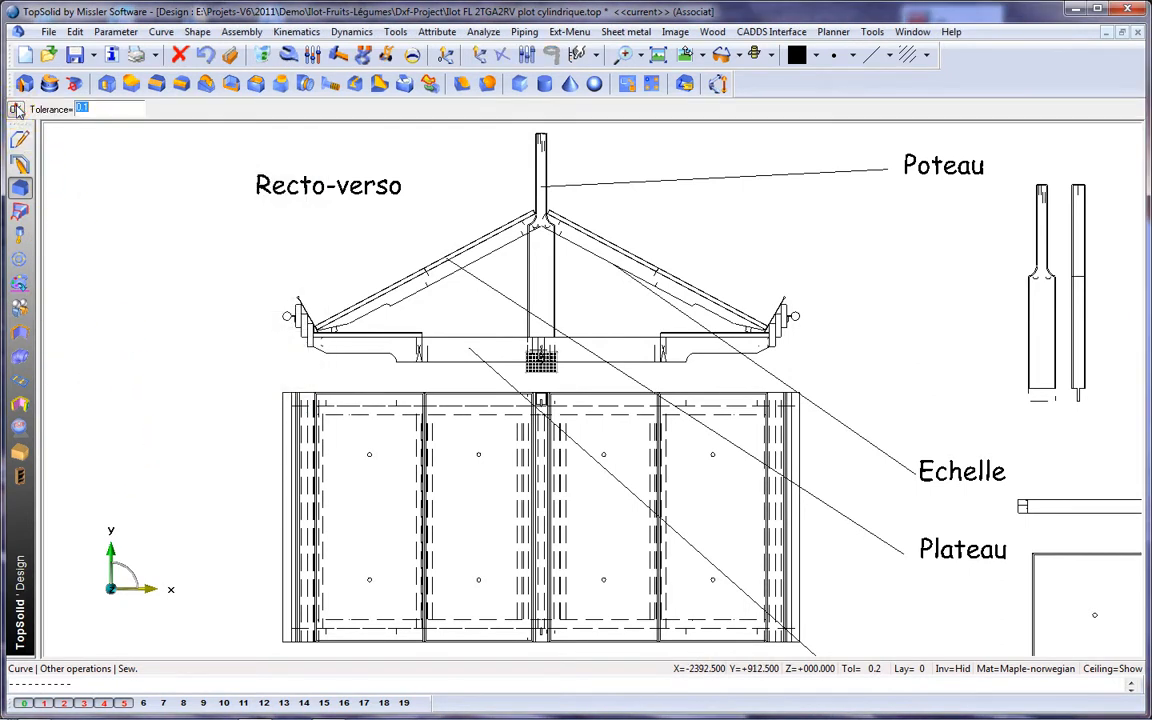
{"action": "left_click", "coordinate": [17, 110]}
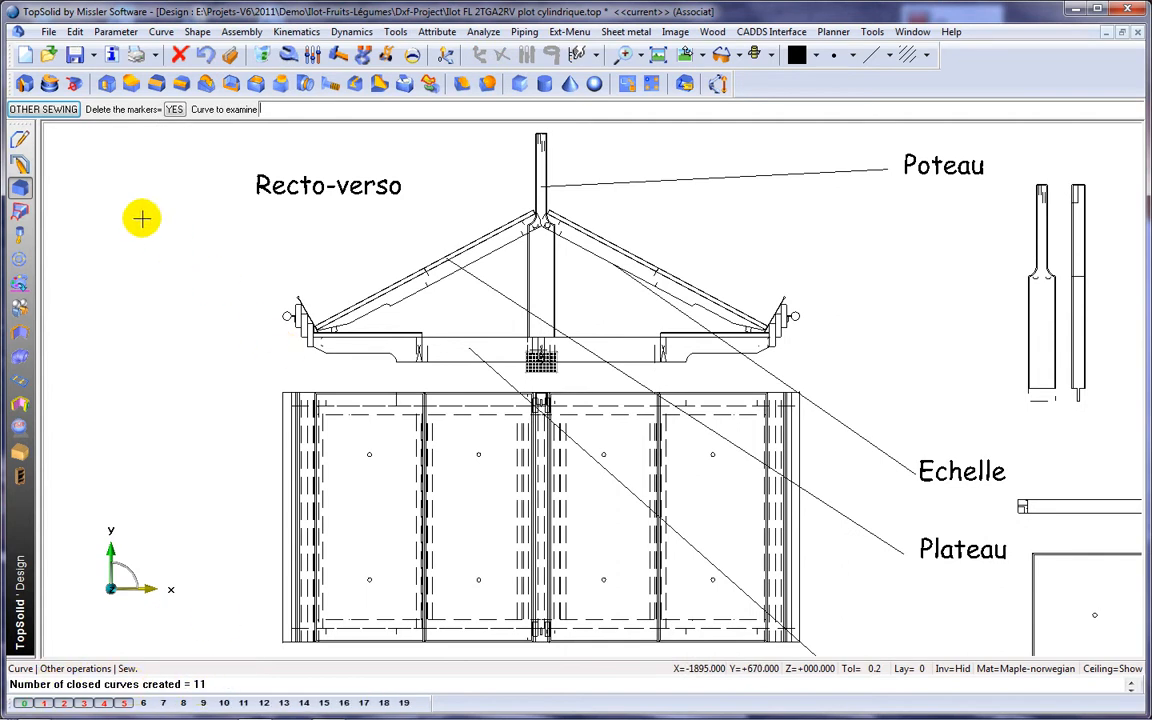
Try to extrude the sewn contour of the central post.
{"action": "left_click", "coordinate": [24, 84]}
{"action": "scroll", "coordinate": [541, 292], "scroll_direction": "up", "scroll_amount": 5}
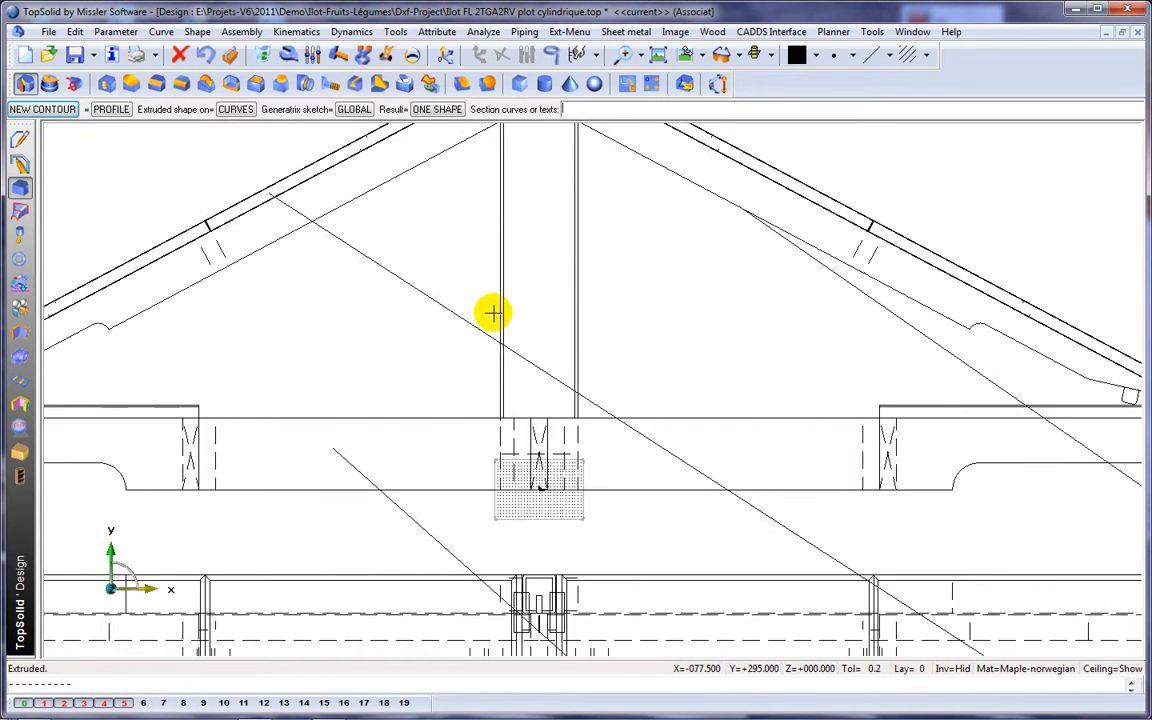
{"action": "left_click", "coordinate": [499, 311]}
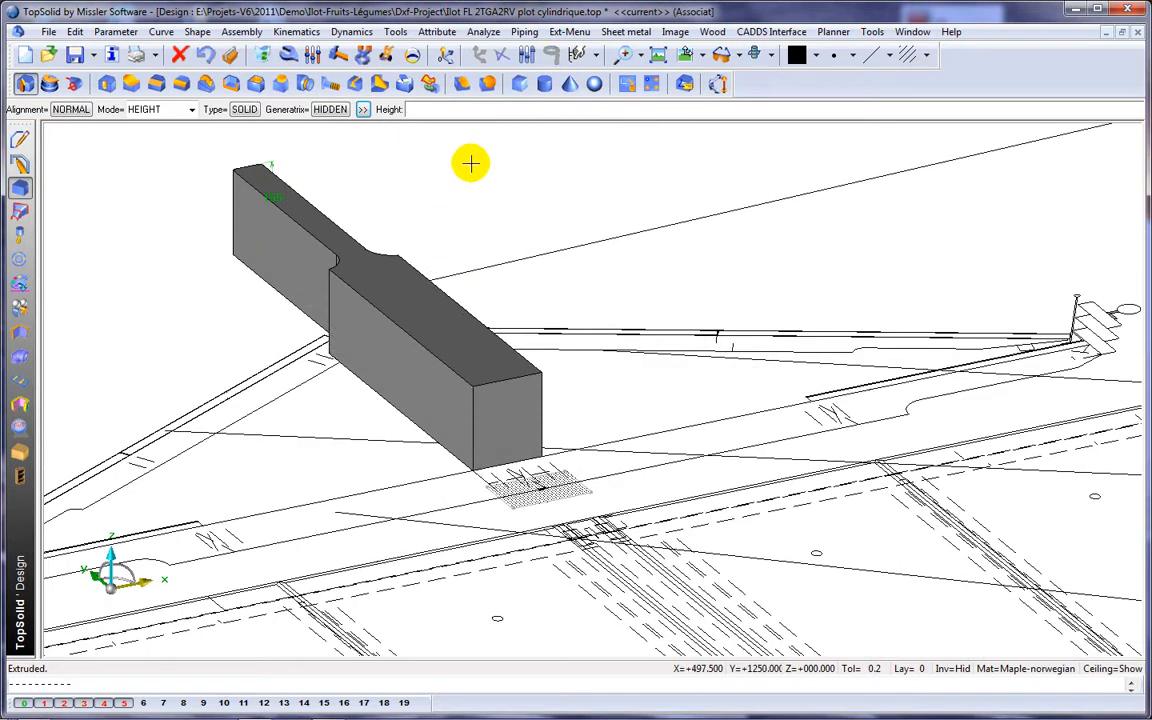
{"action": "key", "text": "Escape"}
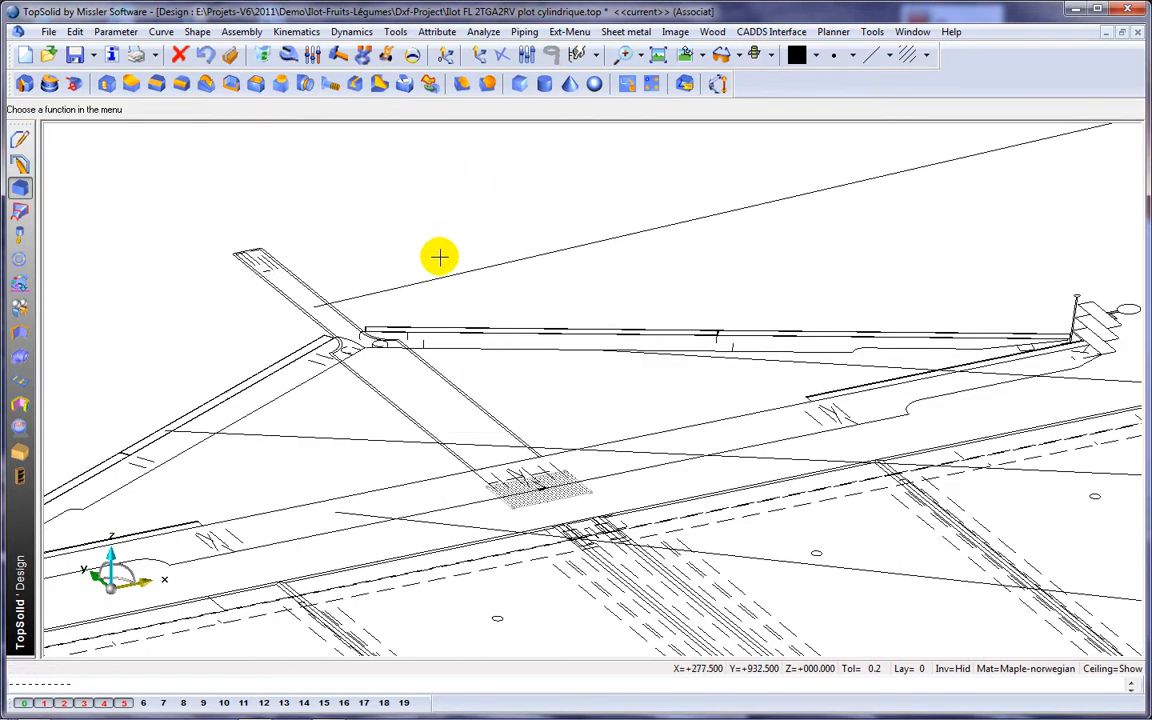
Dimension the outer left edge of the recto-verso plan view, with the dimension placed outside the outline.
{"action": "scroll", "coordinate": [480, 250], "scroll_direction": "up", "scroll_amount": 2}
{"action": "left_click", "coordinate": [688, 52]}
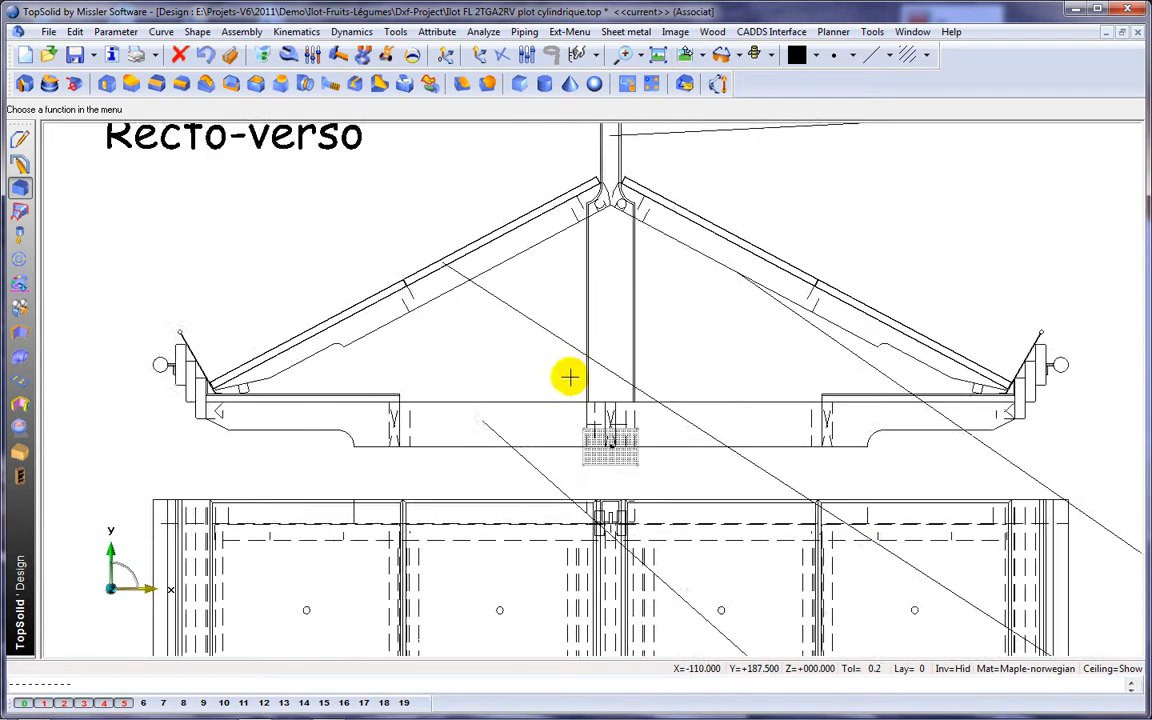
{"action": "left_click", "coordinate": [19, 139]}
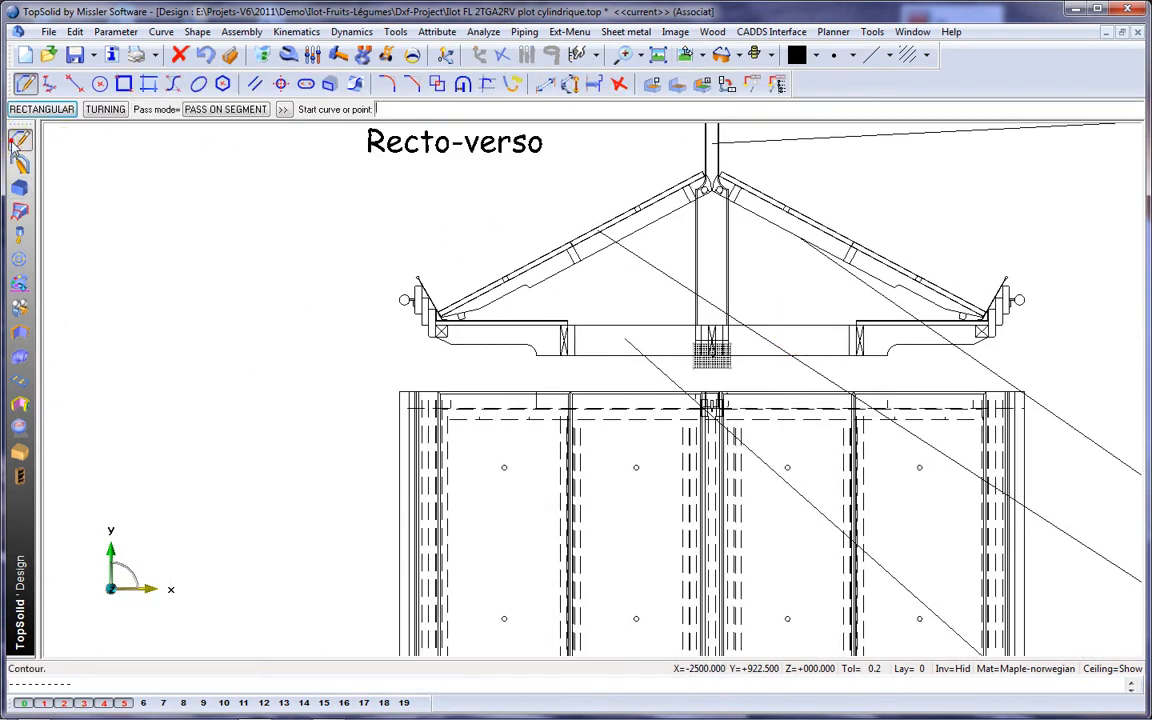
{"action": "left_click", "coordinate": [544, 86]}
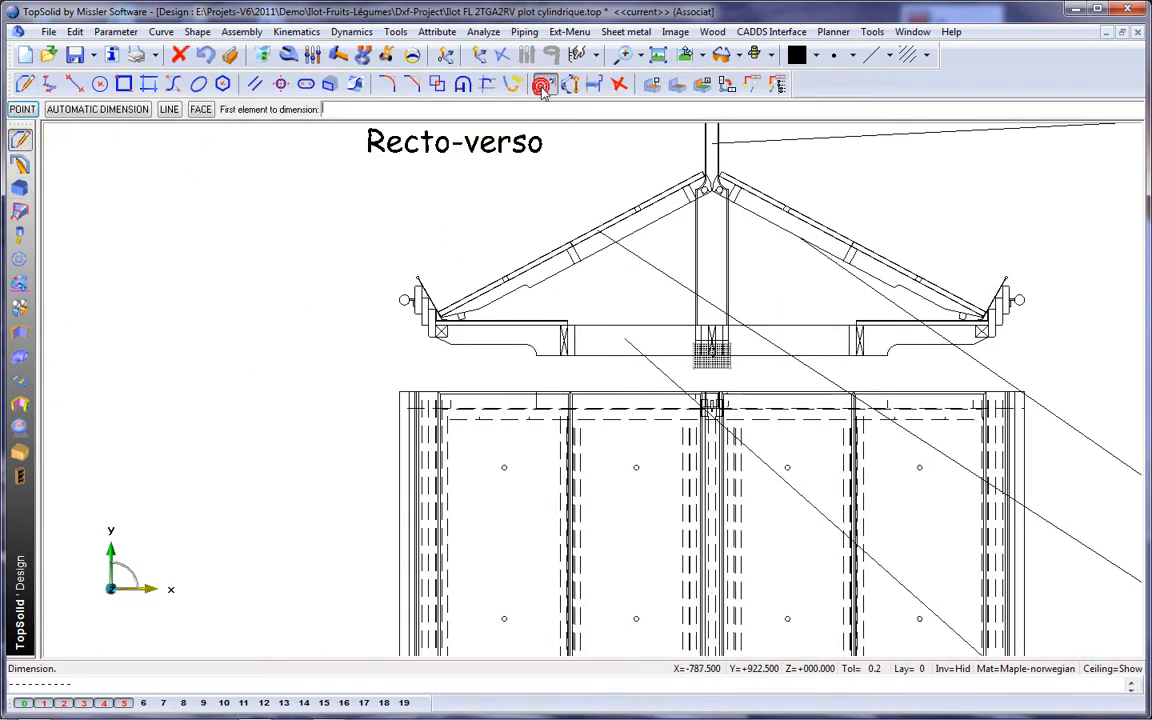
{"action": "left_click", "coordinate": [397, 503]}
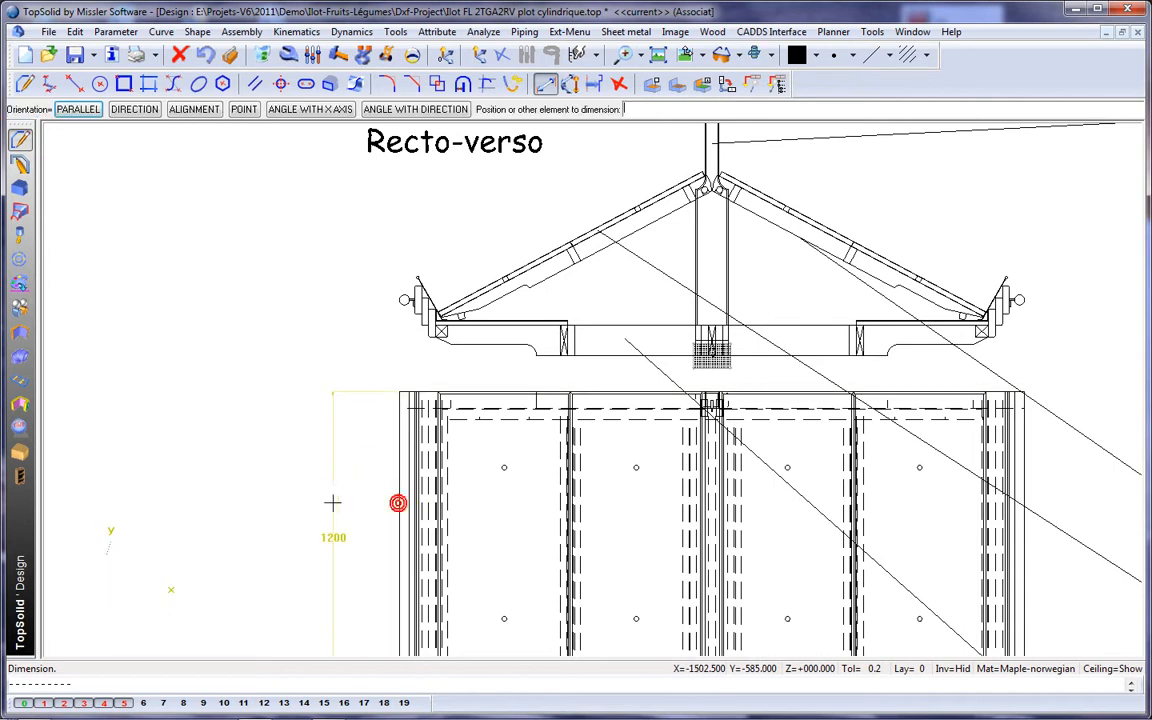
{"action": "left_click", "coordinate": [330, 501]}
Dimension the distance between the plan view's upper edge and the nearby parallel dashed line, placing the dimension outside the outline.
{"action": "scroll", "coordinate": [460, 412], "scroll_direction": "up", "scroll_amount": 3}
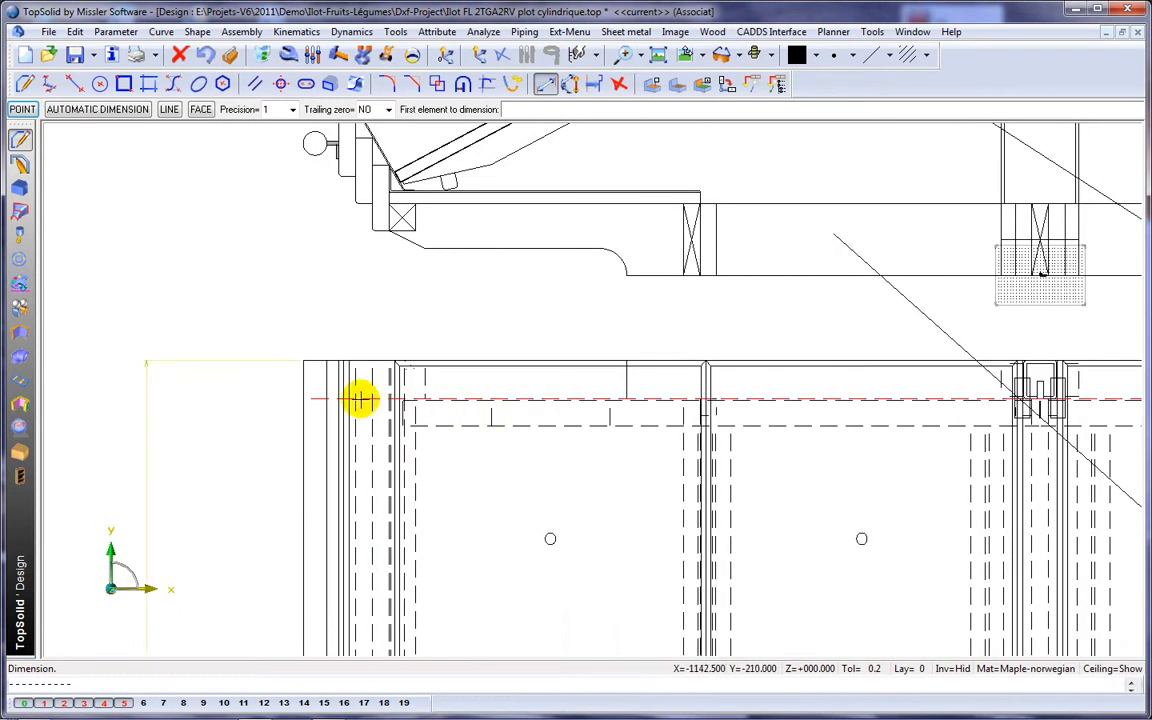
{"action": "left_click", "coordinate": [365, 360]}
{"action": "left_click", "coordinate": [364, 399]}
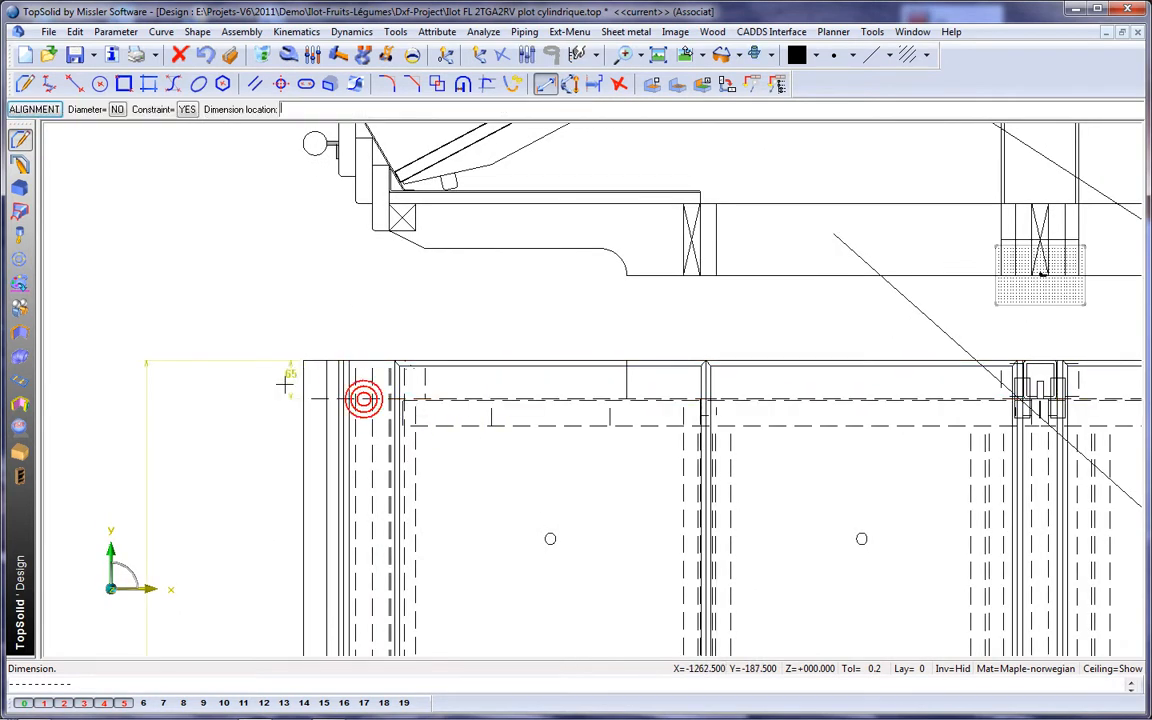
{"action": "left_click", "coordinate": [275, 343]}
{"action": "scroll", "coordinate": [342, 288], "scroll_direction": "down", "scroll_amount": 5}
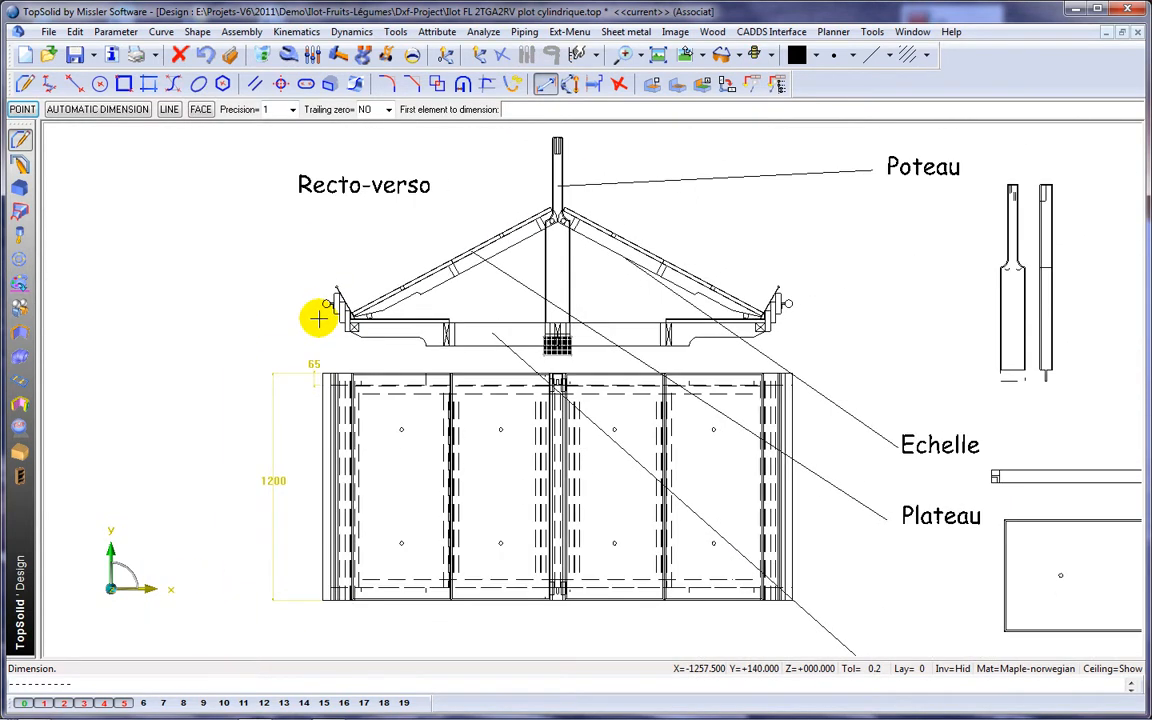
Create a length parameter L with the value 1200 and designation Length, placing its text above the recto-verso elevation.
{"action": "middle_click_drag", "start_coordinate": [318, 318], "coordinate": [316, 360]}
{"action": "left_click", "coordinate": [131, 35]}
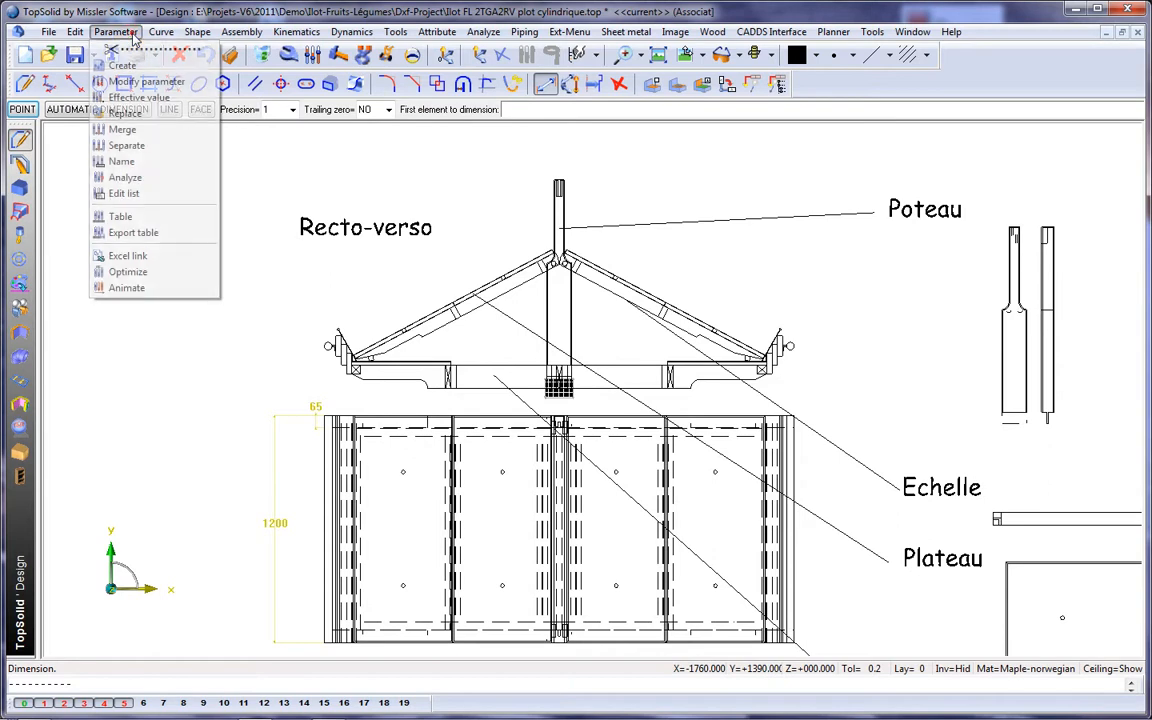
{"action": "left_click", "coordinate": [121, 65]}
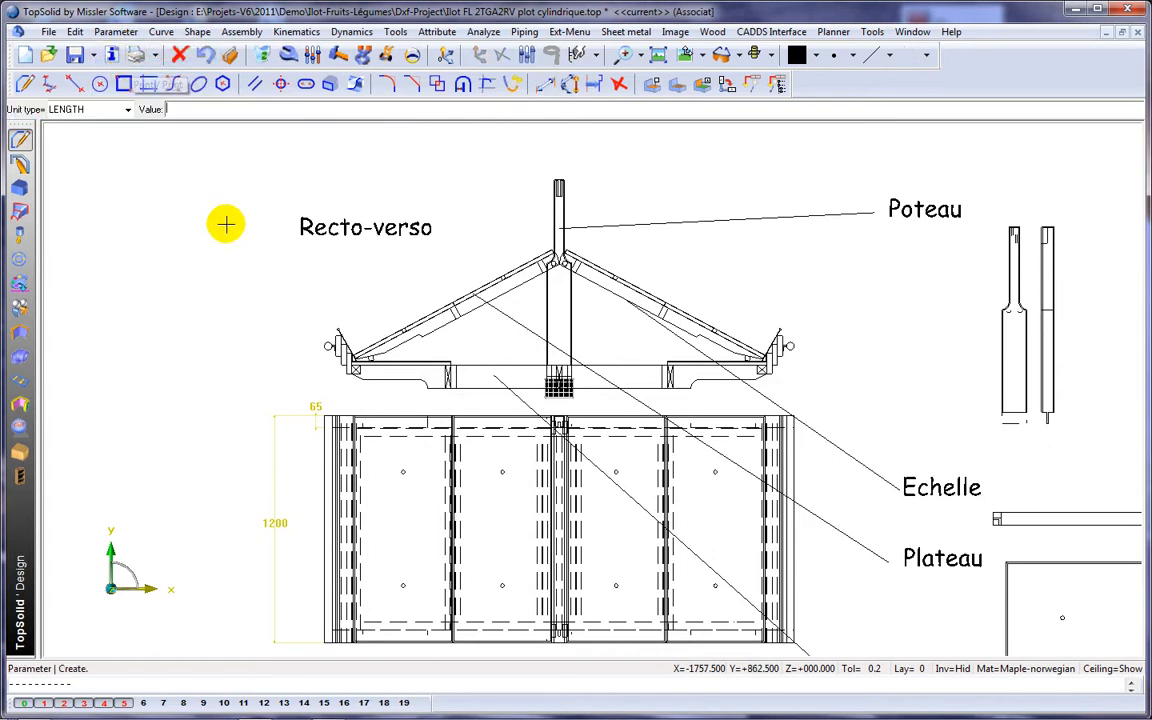
{"action": "type", "text": "1200"}
{"action": "key", "text": "Return"}
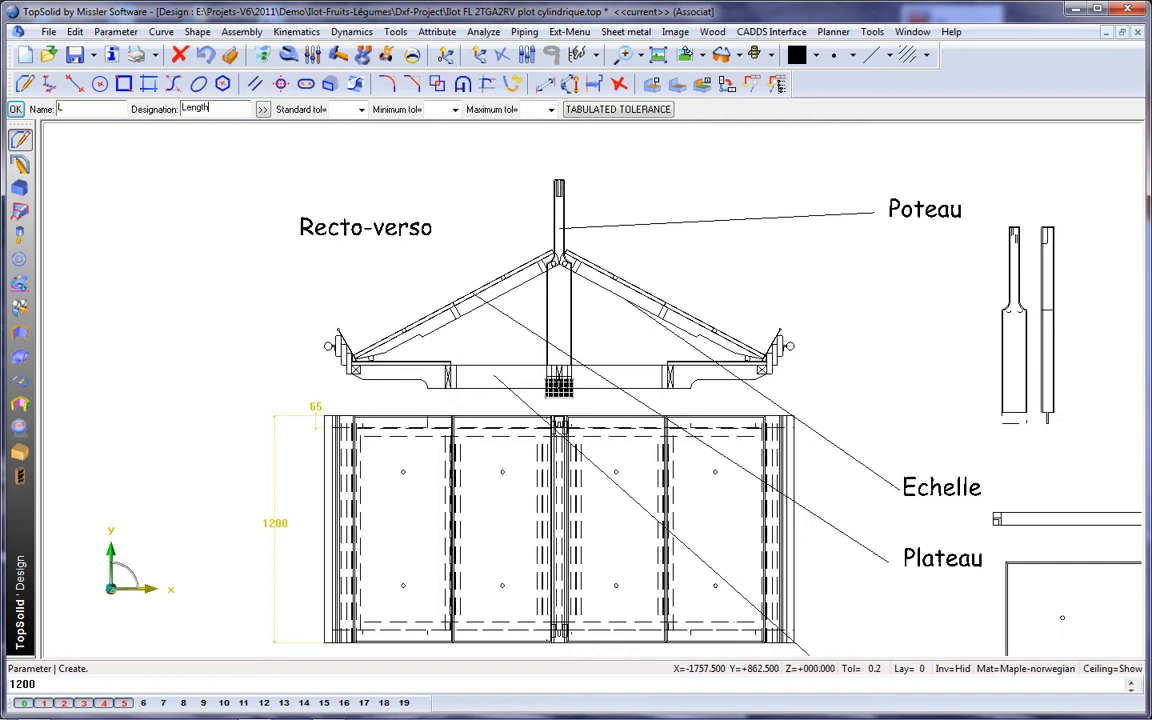
{"action": "key", "text": "Return"}
{"action": "left_click", "coordinate": [519, 160]}
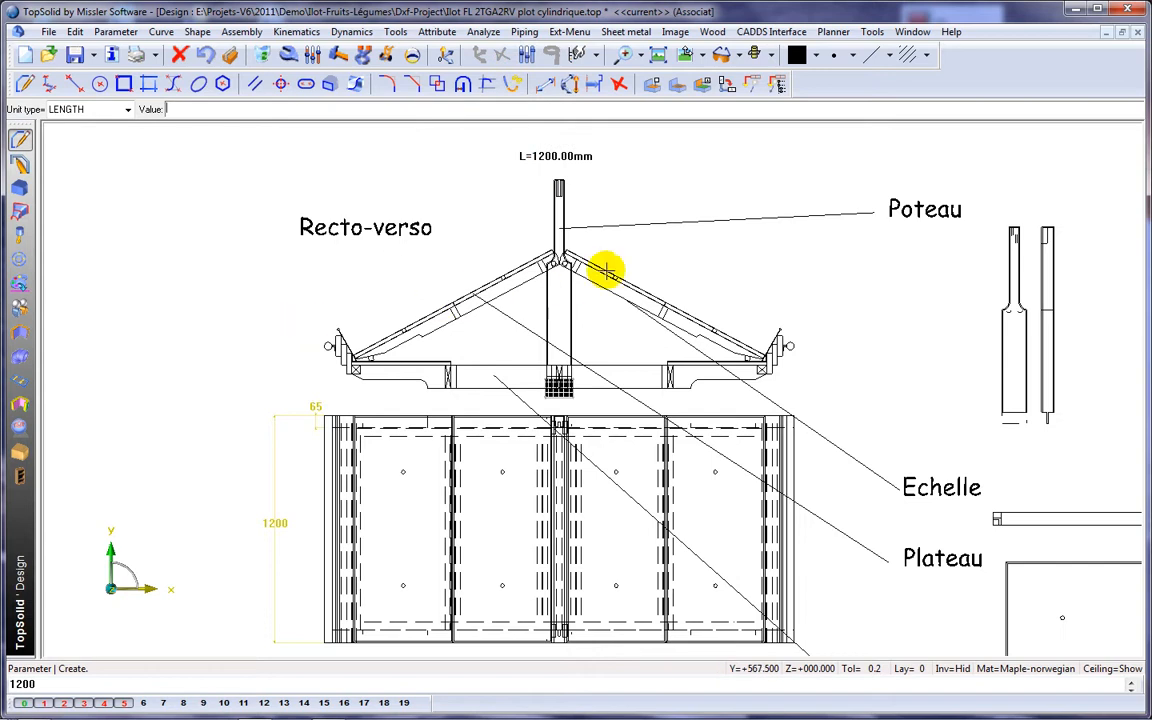
Set the current colour to pale yellow and extrude the outermost board at the elevation's left end as a centred solid with height L.
{"action": "left_click", "coordinate": [816, 55]}
{"action": "left_click", "coordinate": [798, 117]}
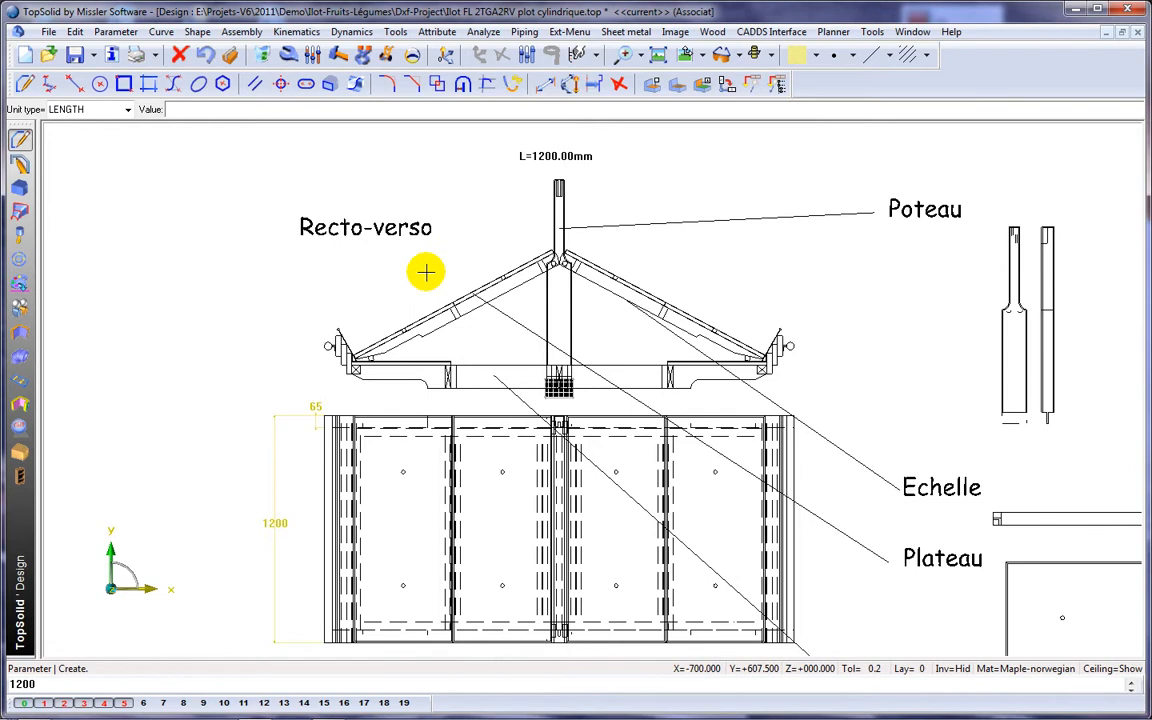
{"action": "left_click", "coordinate": [19, 186]}
{"action": "left_click", "coordinate": [334, 349]}
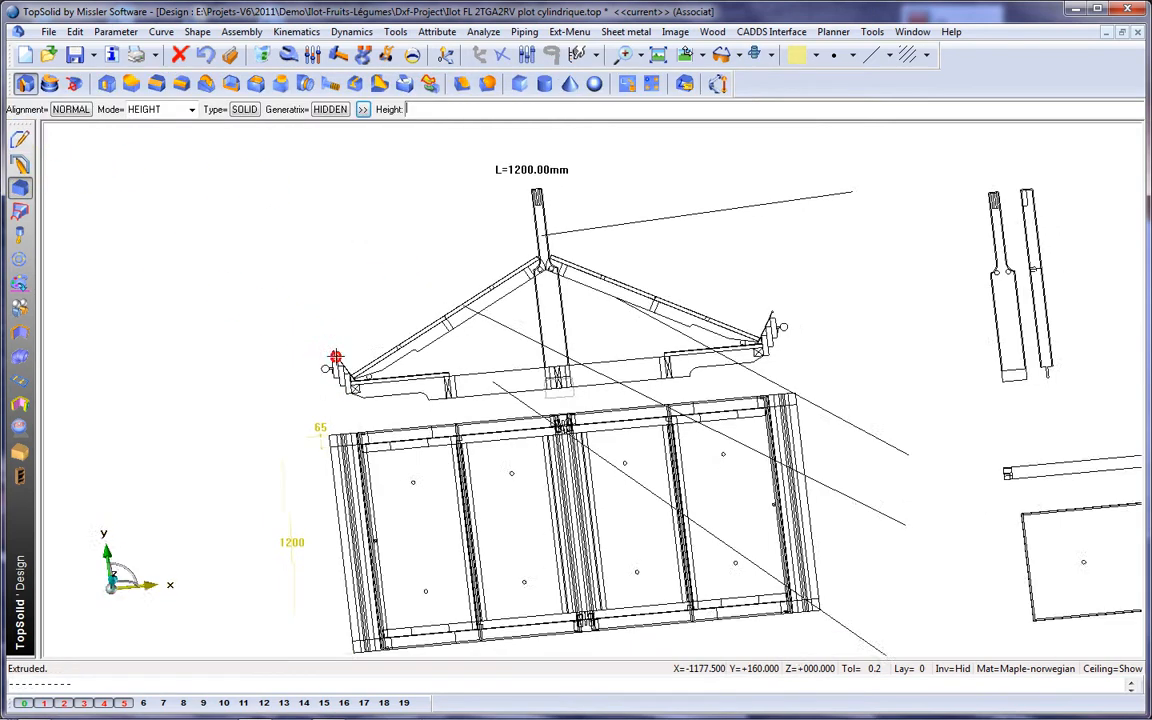
{"action": "left_click", "coordinate": [335, 304]}
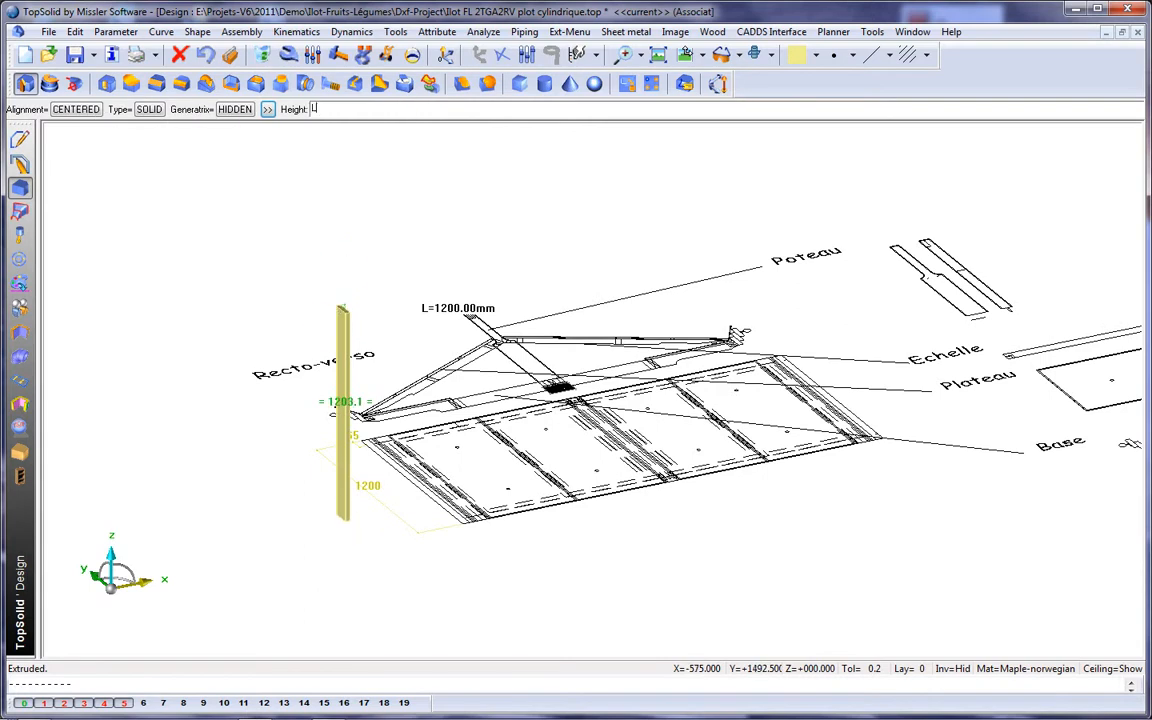
{"action": "type", "text": "L"}
{"action": "key", "text": "Return"}
Extrude the two remaining stepped boards at the elevation's left end, centred with height L.
{"action": "scroll", "coordinate": [381, 414], "scroll_direction": "up", "scroll_amount": 5}
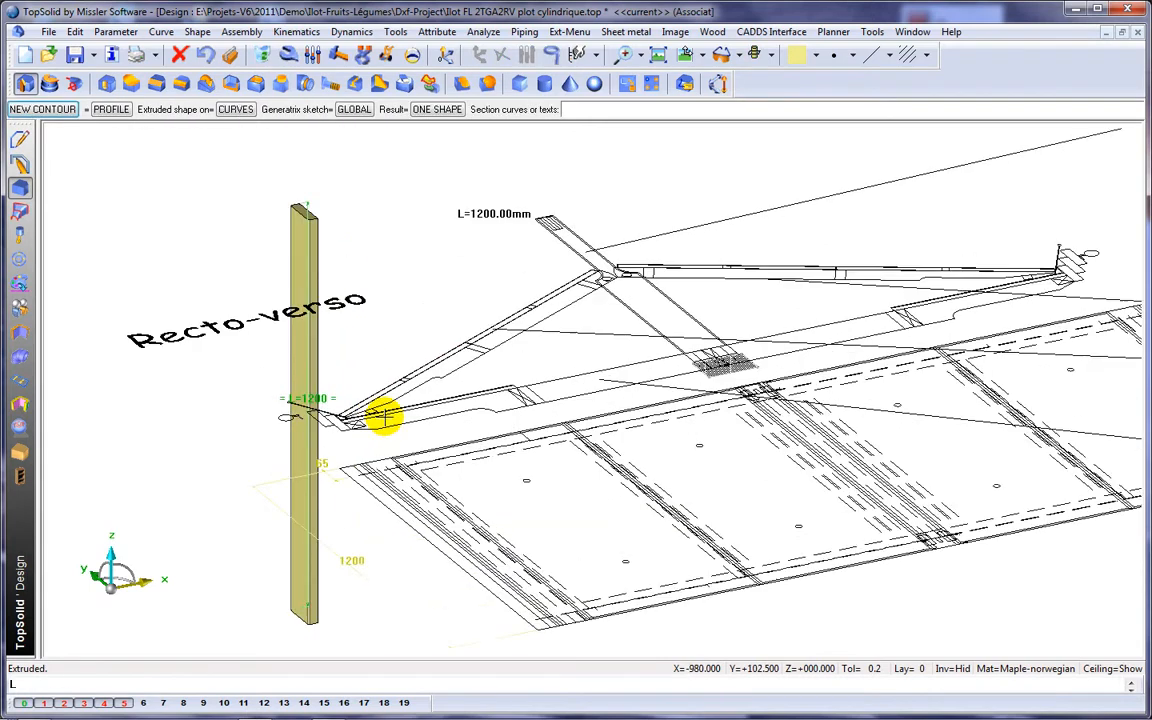
{"action": "left_click", "coordinate": [297, 430]}
{"action": "right_click", "coordinate": [256, 442]}
{"action": "left_click", "coordinate": [256, 441]}
{"action": "left_click", "coordinate": [334, 440]}
{"action": "right_click", "coordinate": [398, 314]}
{"action": "left_click", "coordinate": [325, 269]}
Extrude the central post contour to a height of 65 with an offset of L/2-65 from the starting curve.
{"action": "scroll", "coordinate": [304, 264], "scroll_direction": "down", "scroll_amount": 6}
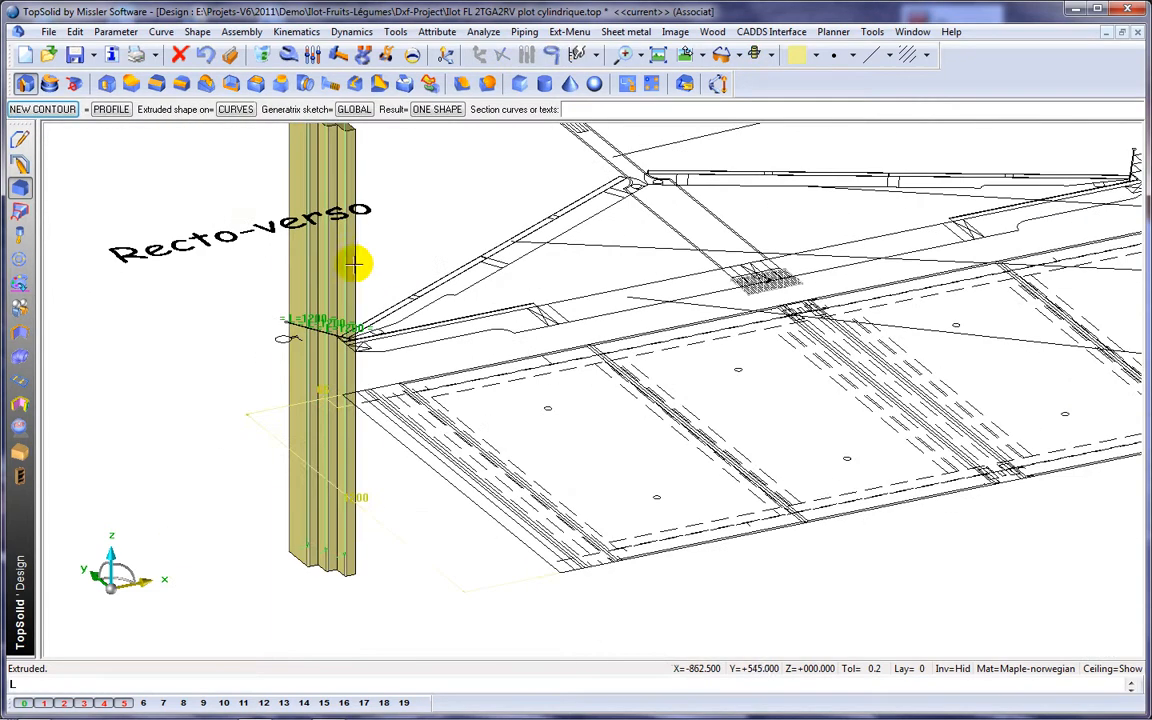
{"action": "middle_click_drag", "start_coordinate": [520, 236], "coordinate": [411, 227]}
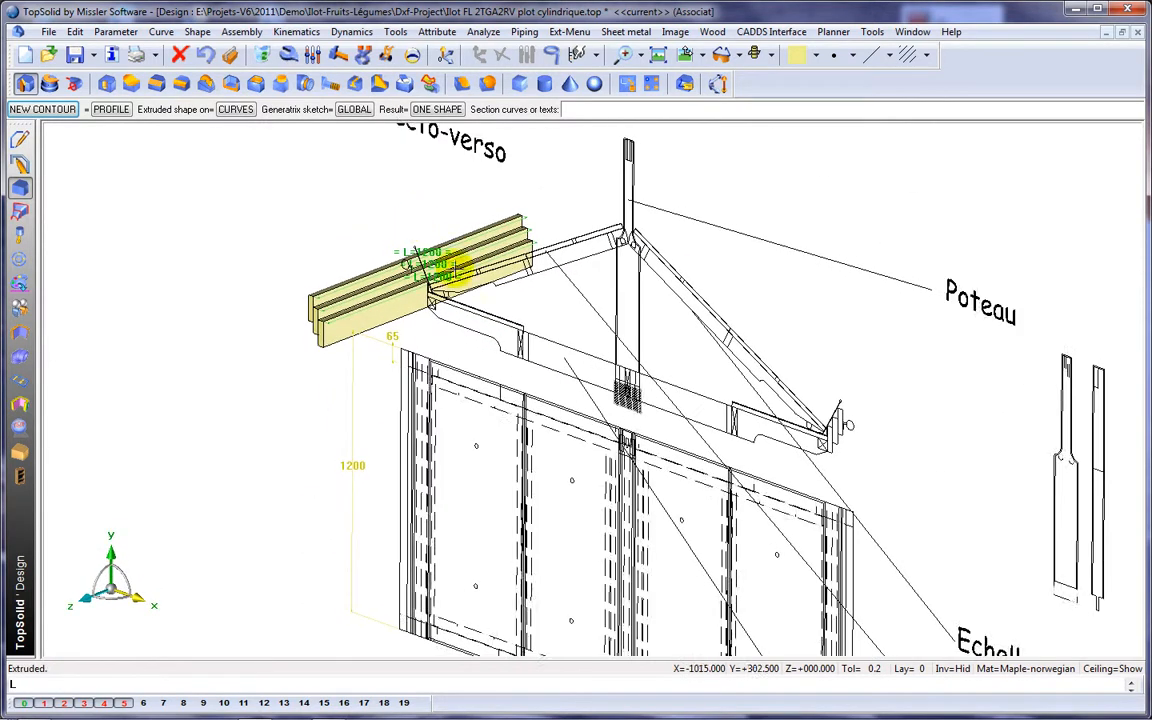
{"action": "scroll", "coordinate": [507, 309], "scroll_direction": "up", "scroll_amount": 1}
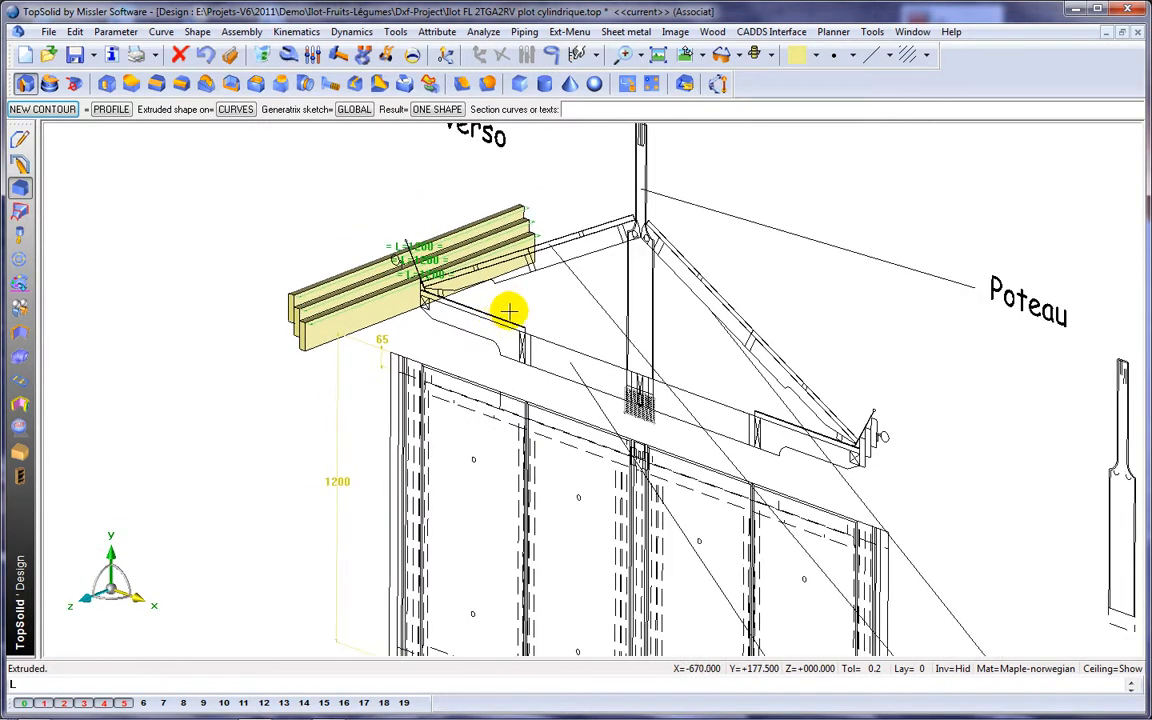
{"action": "left_click", "coordinate": [623, 298]}
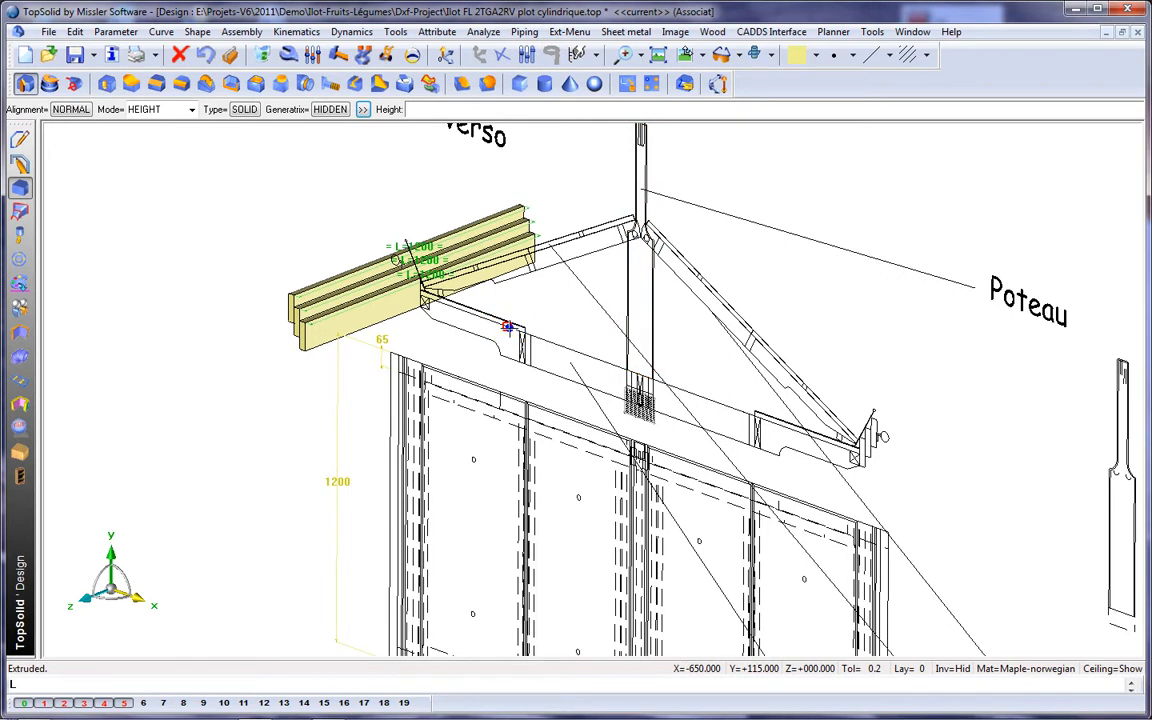
{"action": "right_click", "coordinate": [507, 326]}
{"action": "left_click", "coordinate": [545, 404]}
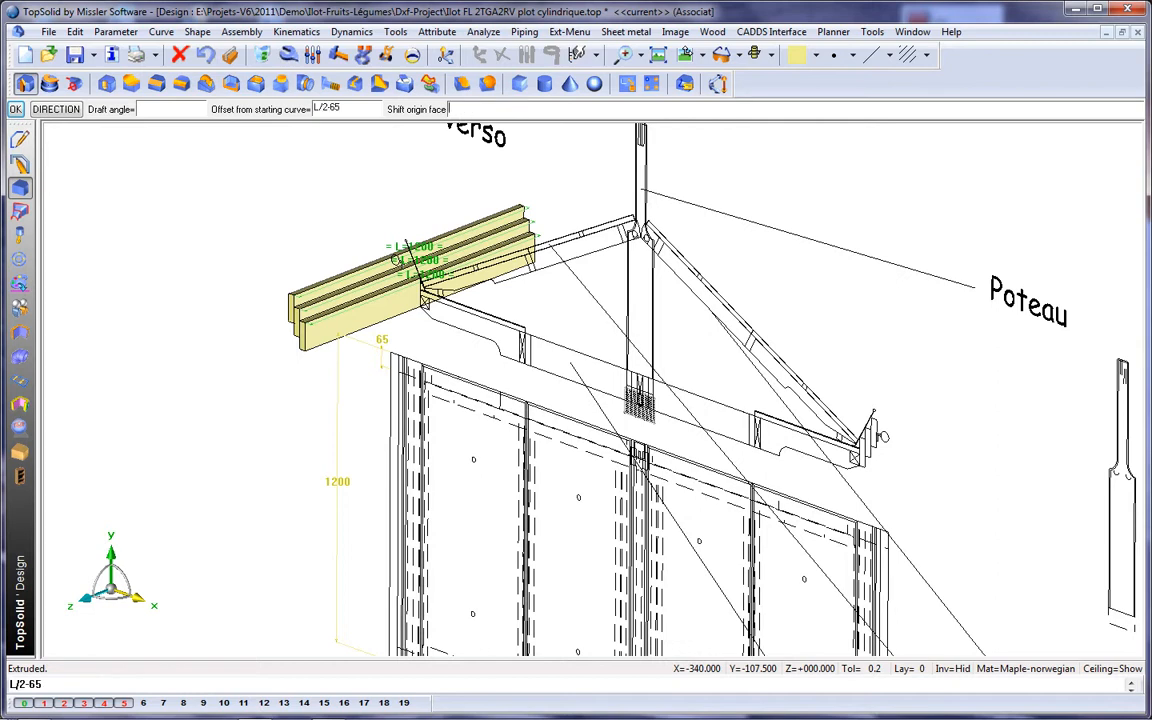
{"action": "left_click", "coordinate": [489, 421]}
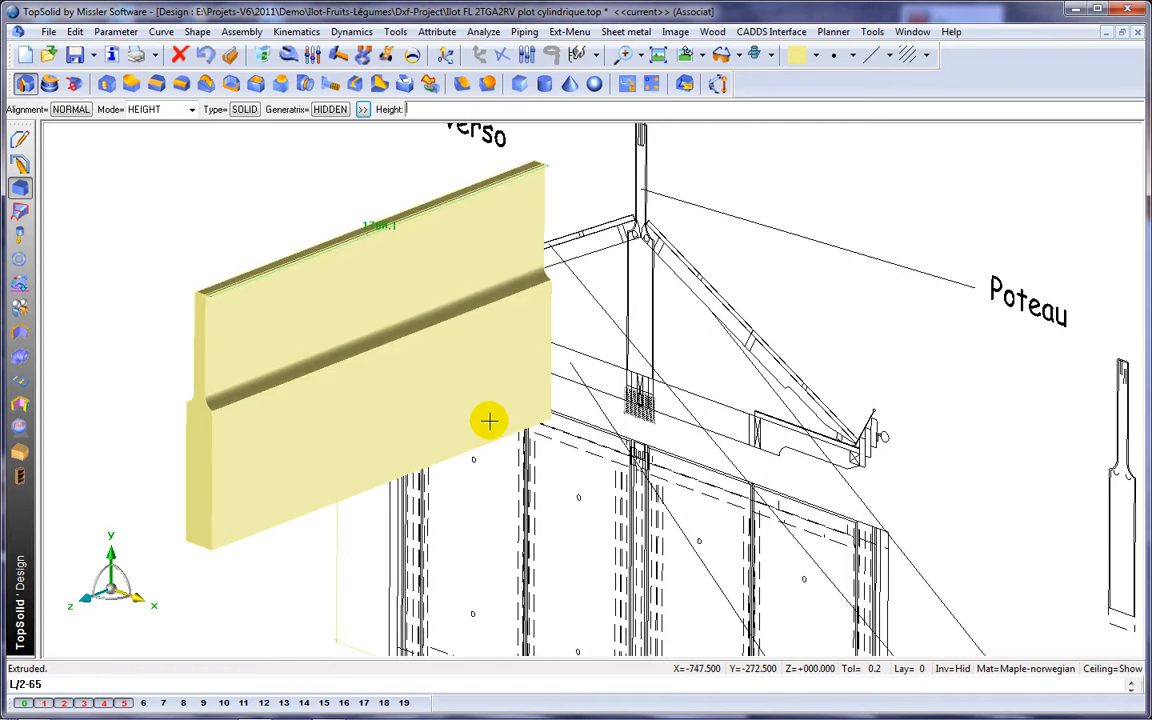
{"action": "key", "text": "Return"}
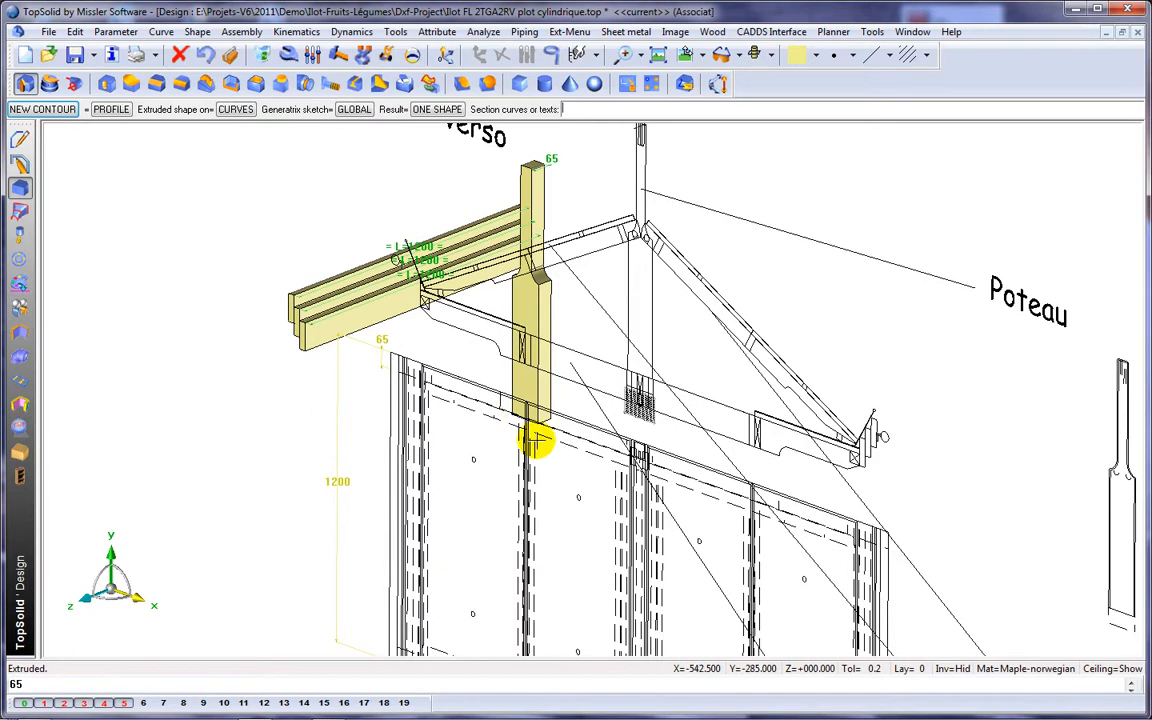
Extrude the long base beam contour to a height of 65 with an offset of L/2-65 from the starting curve.
{"action": "scroll", "coordinate": [465, 356], "scroll_direction": "up", "scroll_amount": 3}
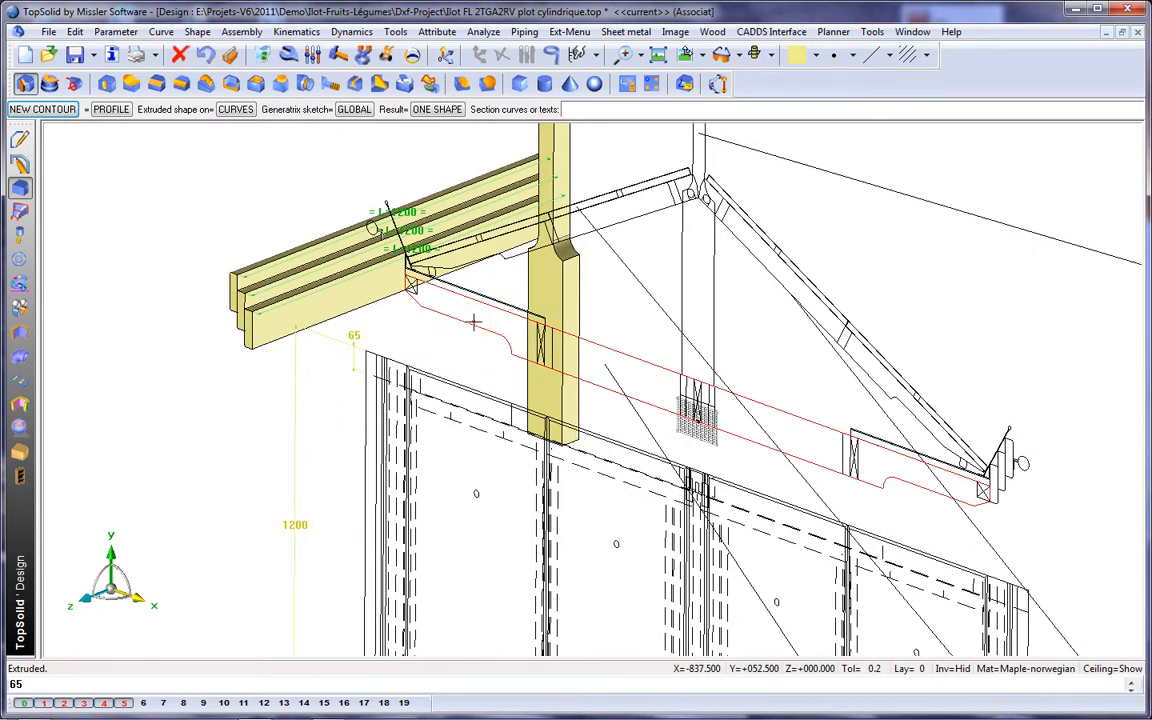
{"action": "left_click", "coordinate": [373, 364]}
{"action": "right_click", "coordinate": [430, 382]}
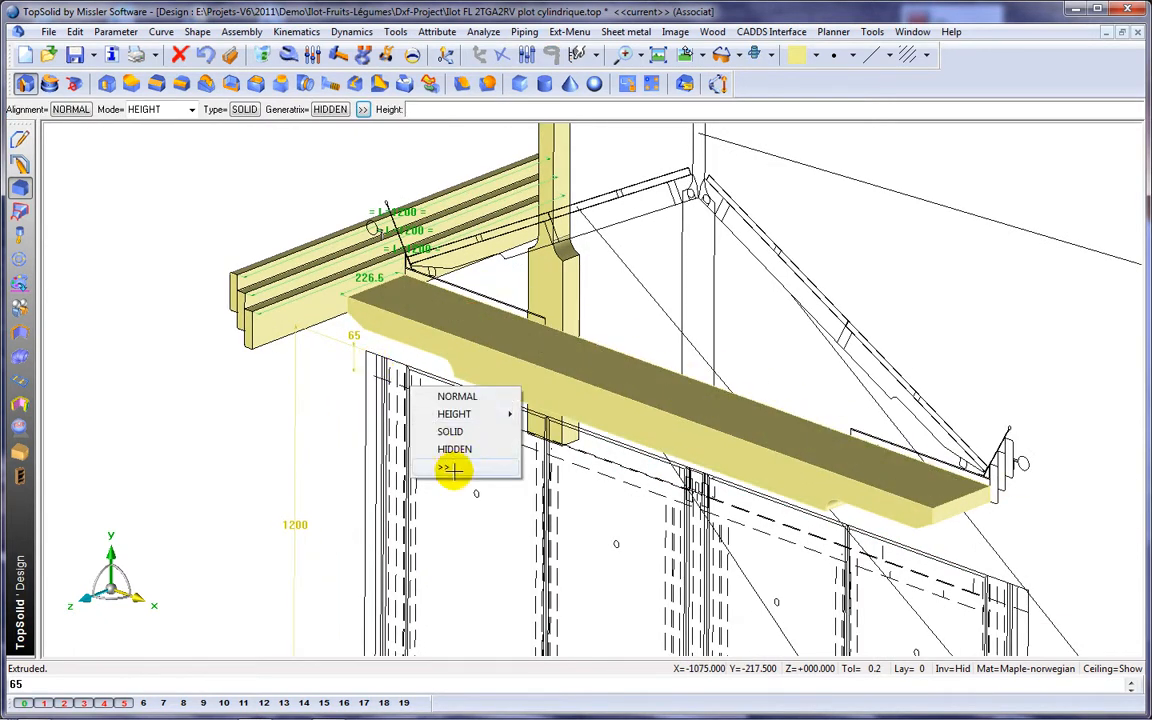
{"action": "left_click", "coordinate": [453, 472]}
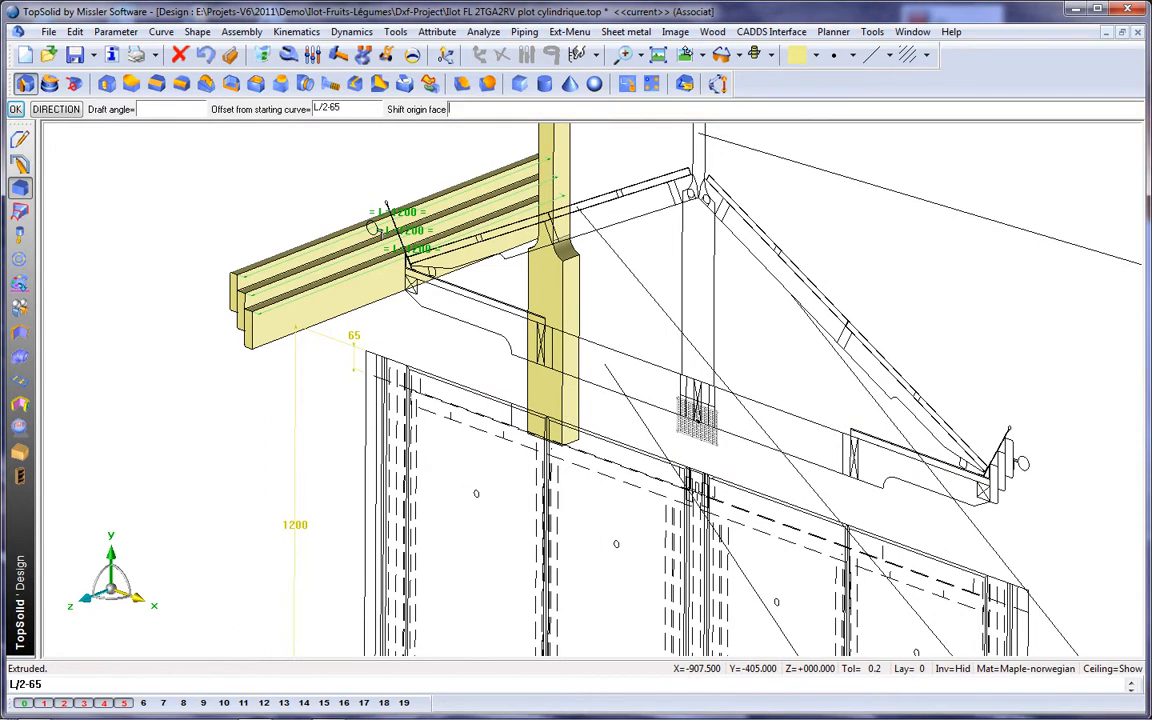
{"action": "key", "text": "Return"}
{"action": "type", "text": "65"}
{"action": "key", "text": "Return"}
Extrude the crosspiece section at the top of the central post, centred with height L-2*65.
{"action": "middle_click_drag", "start_coordinate": [317, 318], "coordinate": [441, 338]}
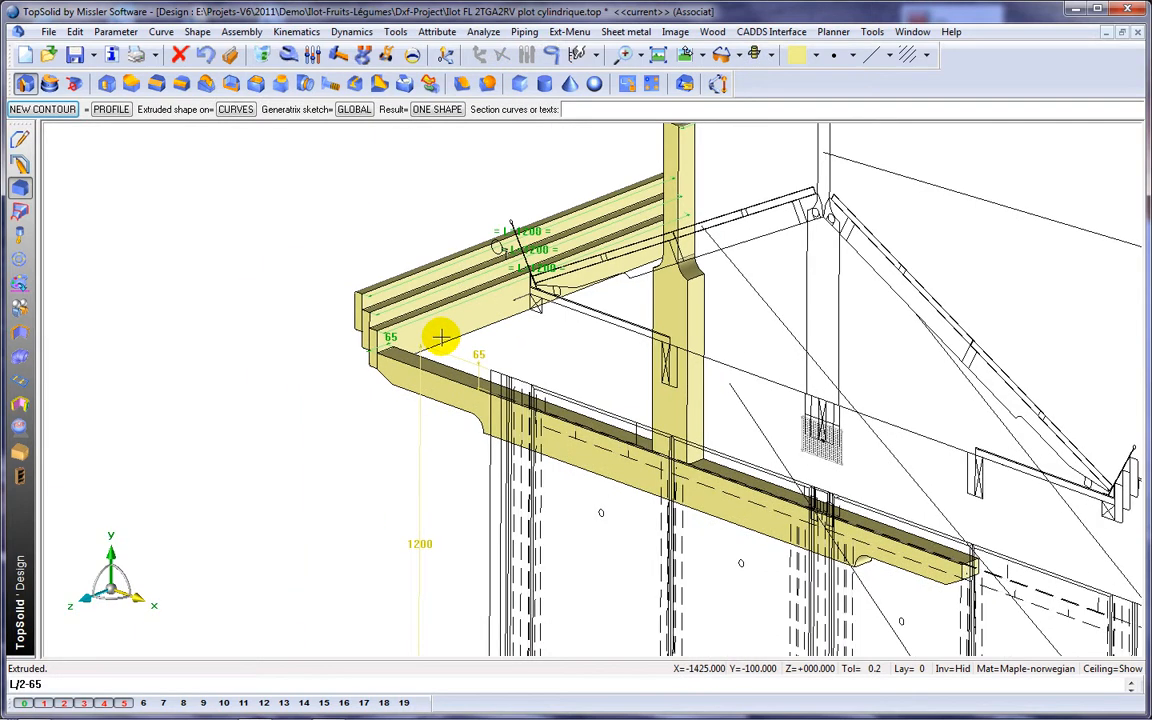
{"action": "middle_click_drag", "start_coordinate": [417, 260], "coordinate": [283, 329]}
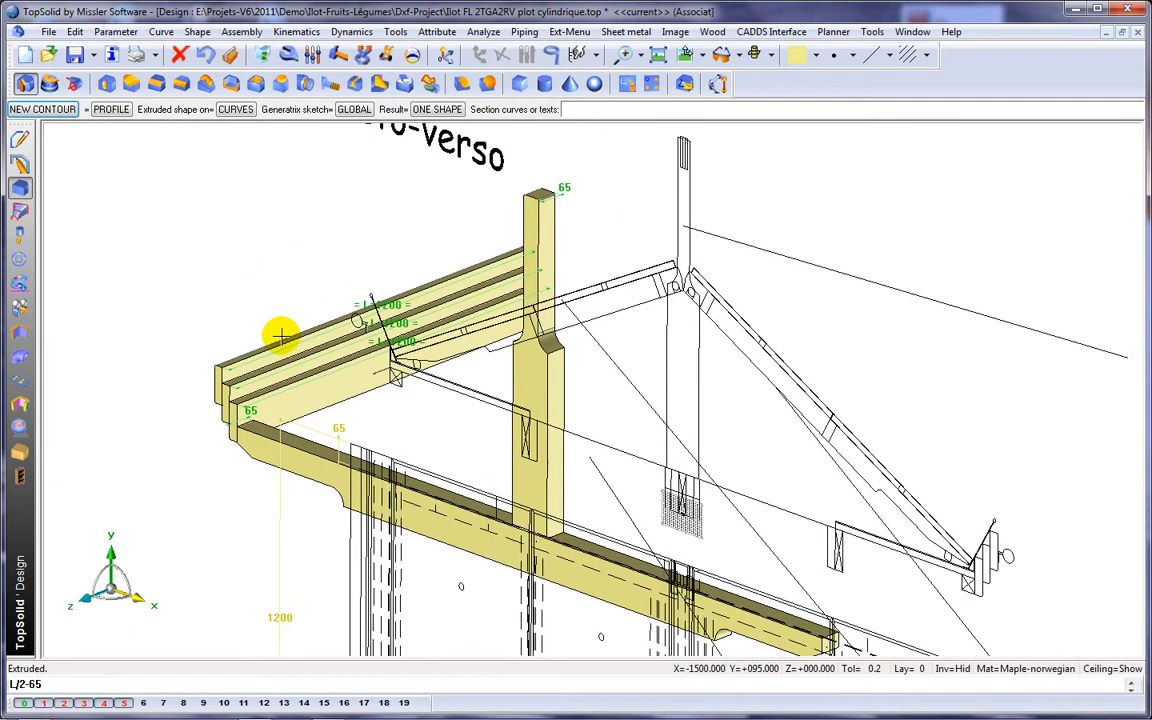
{"action": "left_click", "coordinate": [681, 170]}
{"action": "middle_click", "coordinate": [607, 202]}
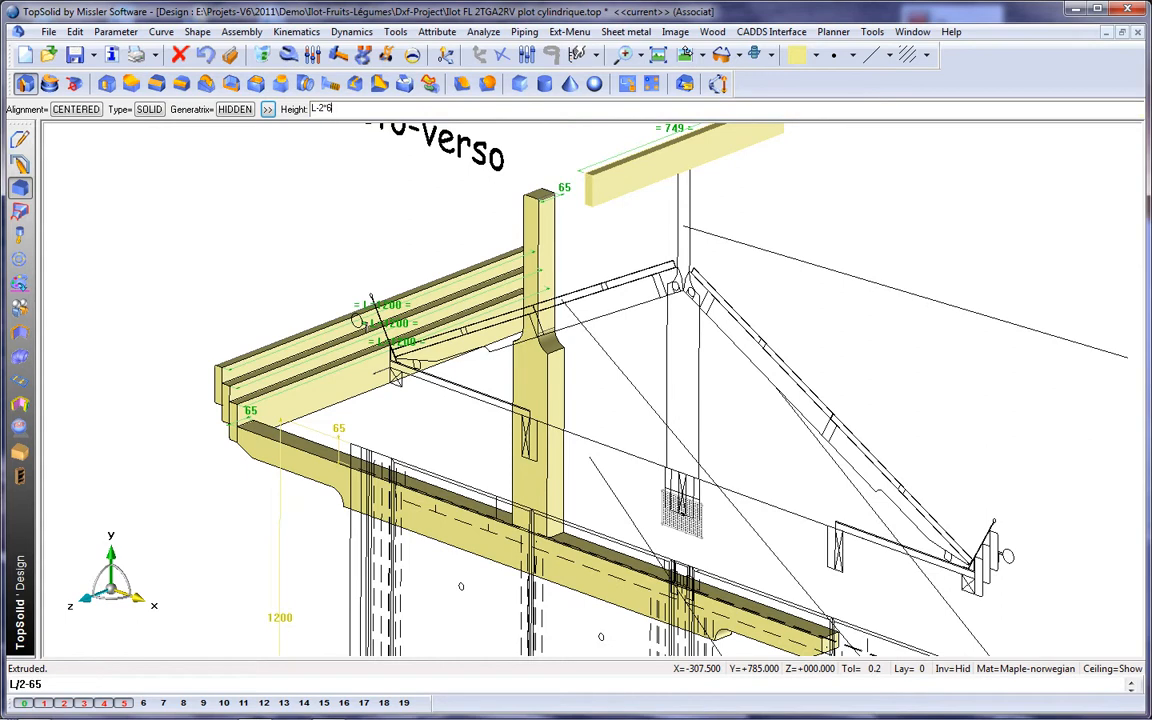
{"action": "key", "text": "Return"}
Extrude the crosspiece section at the foot of the central post, centred with height L-2*65.
{"action": "middle_click_drag", "start_coordinate": [630, 231], "coordinate": [659, 228]}
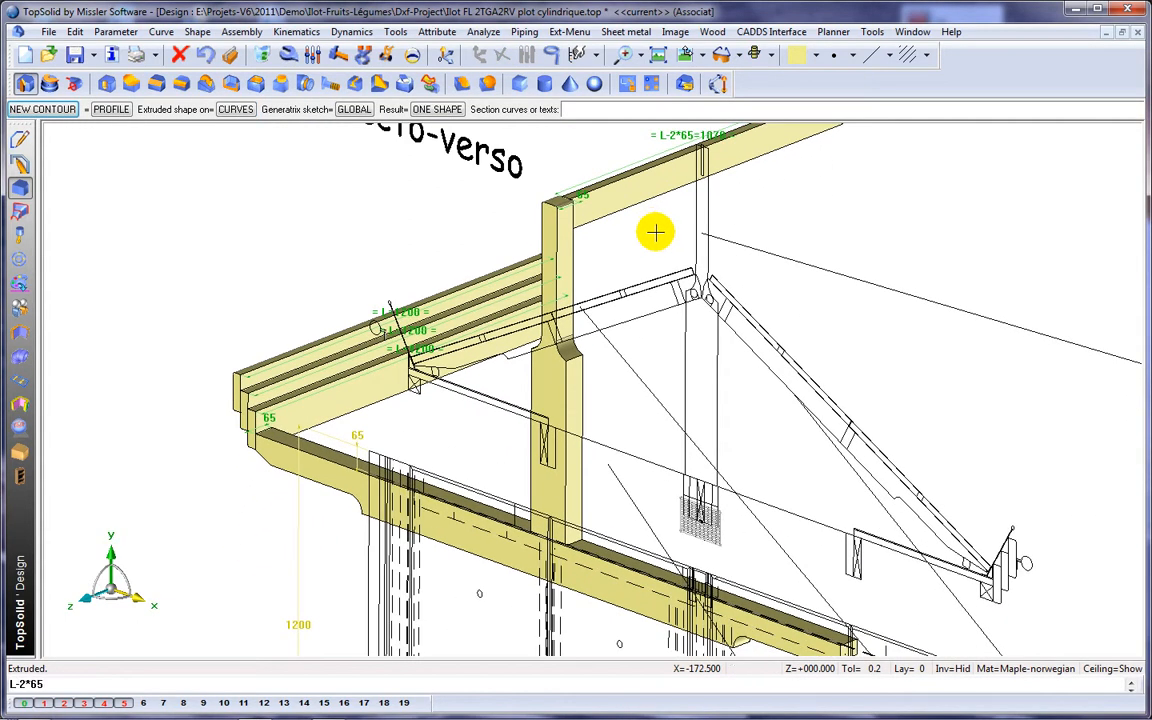
{"action": "scroll", "coordinate": [668, 499], "scroll_direction": "up", "scroll_amount": 2}
{"action": "middle_click_drag", "start_coordinate": [673, 486], "coordinate": [648, 403]}
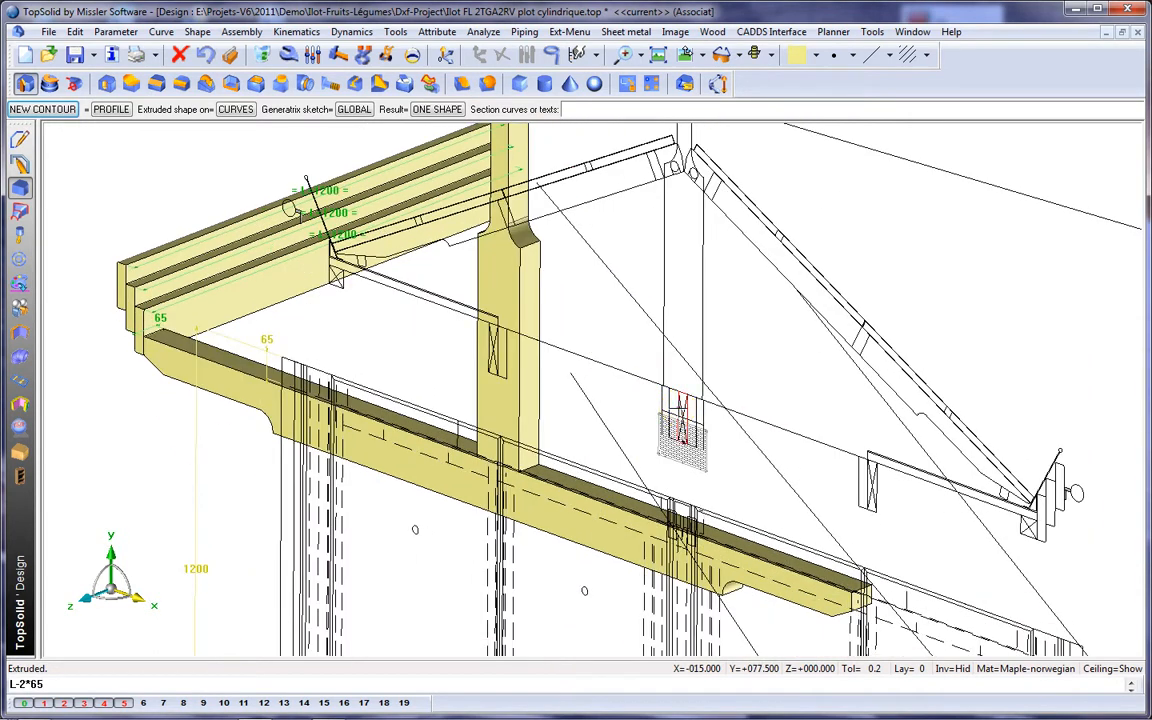
{"action": "left_click", "coordinate": [668, 408]}
{"action": "middle_click_drag", "start_coordinate": [597, 380], "coordinate": [606, 480]}
{"action": "middle_click", "coordinate": [612, 410]}
{"action": "left_click", "coordinate": [588, 153]}
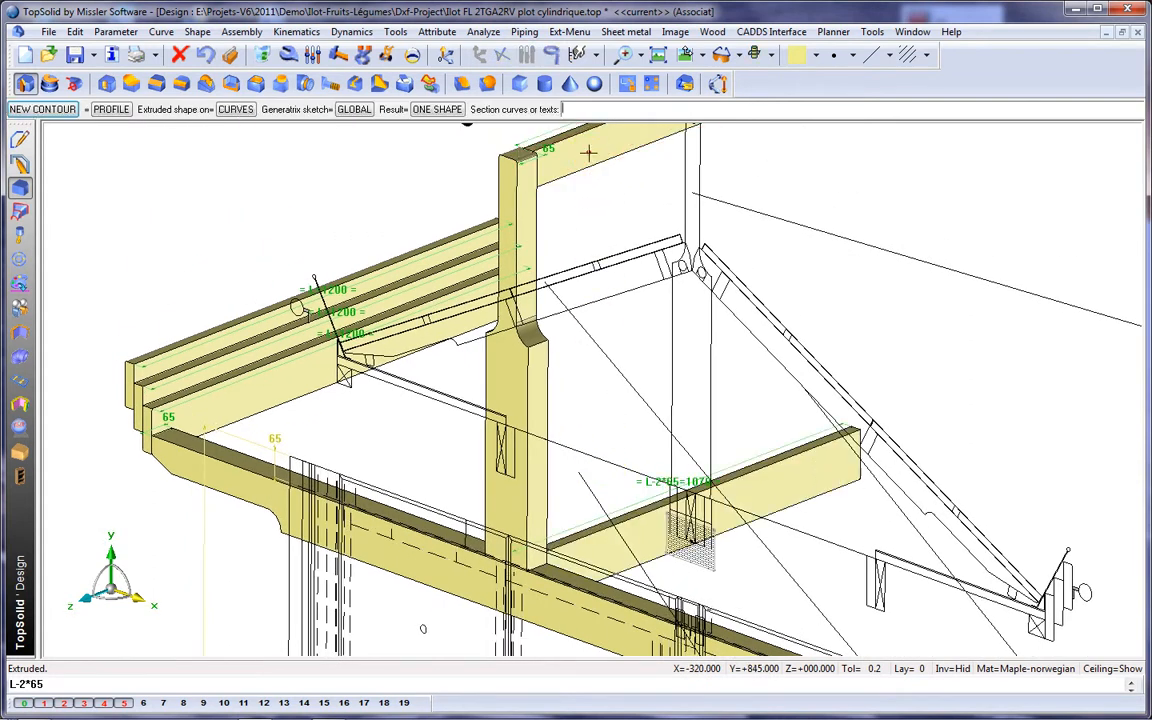
Extrude the base's left intermediate and left end crosspiece sections, centred with height L-2*65.
{"action": "left_click", "coordinate": [500, 447]}
{"action": "middle_click", "coordinate": [433, 442]}
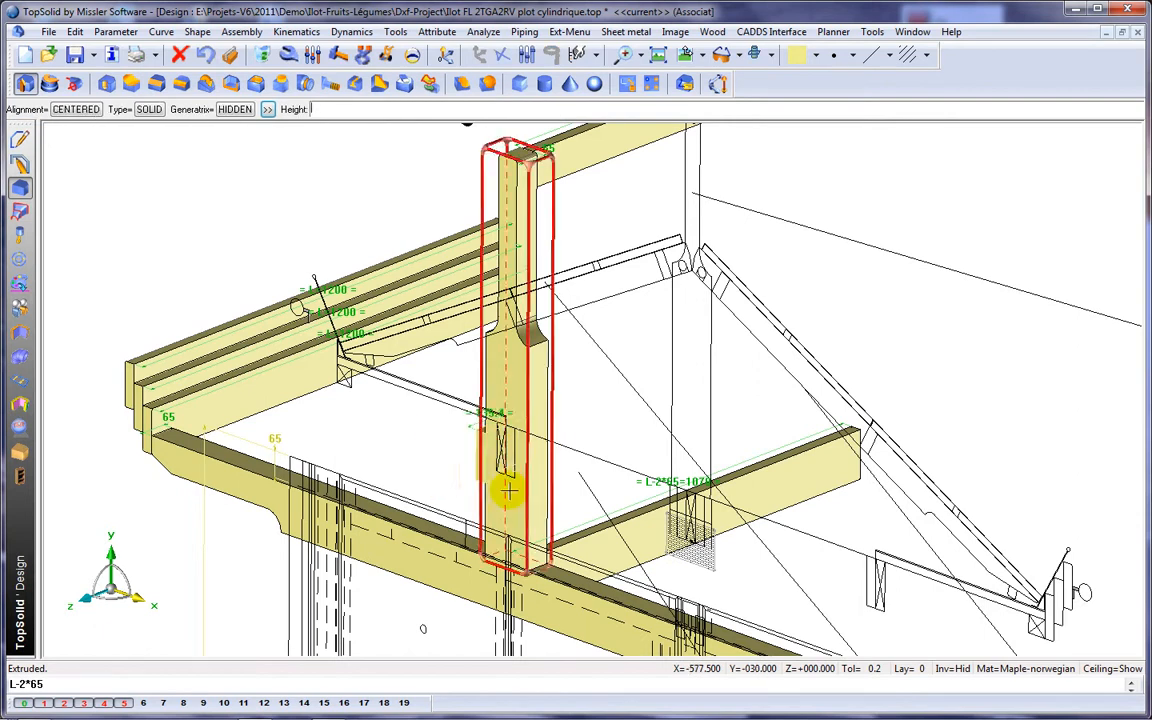
{"action": "left_click", "coordinate": [590, 546]}
{"action": "middle_click_drag", "start_coordinate": [357, 395], "coordinate": [518, 403]}
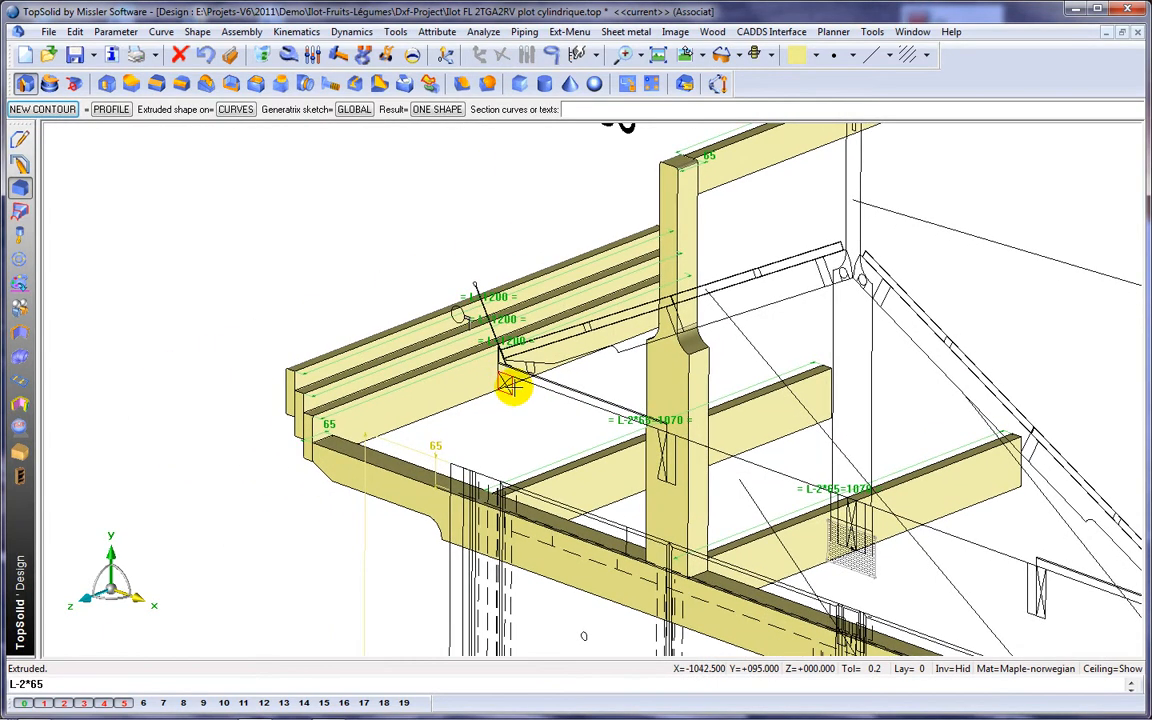
{"action": "left_click", "coordinate": [510, 387]}
{"action": "middle_click", "coordinate": [483, 424]}
{"action": "left_click", "coordinate": [576, 486]}
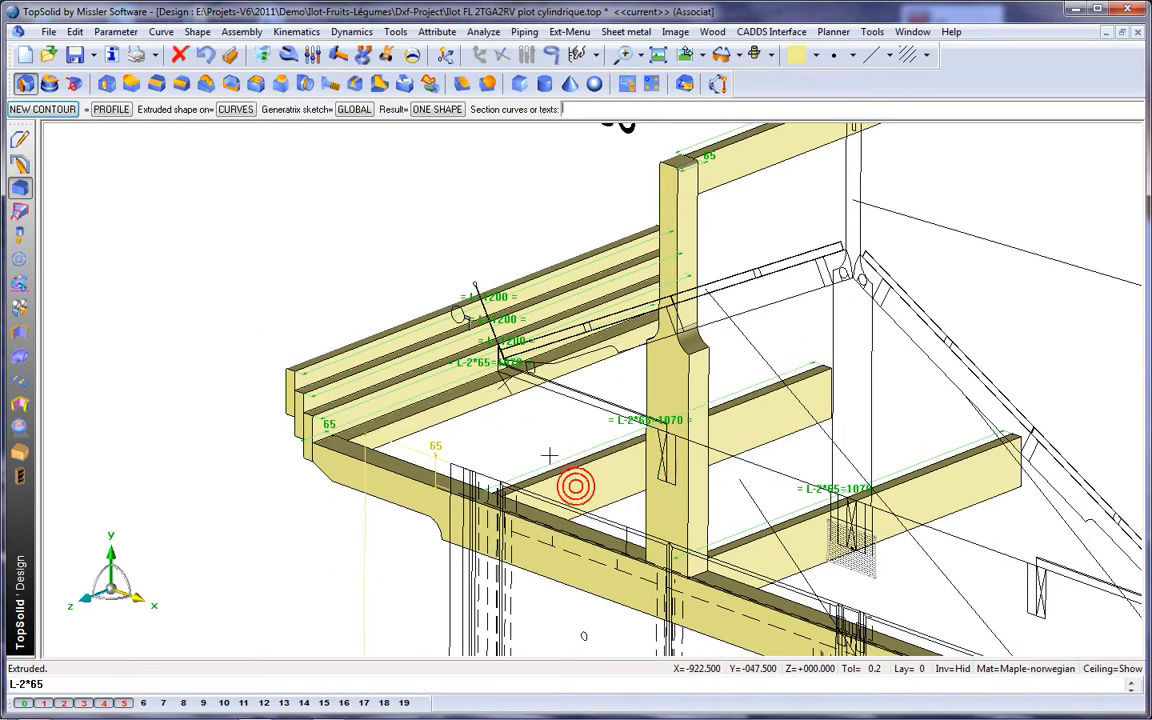
Extrude the two round rods at the central post's shoulders, centred with height L-2*55.
{"action": "scroll", "coordinate": [519, 418], "scroll_direction": "down", "scroll_amount": 2}
{"action": "mouse_move", "coordinate": [846, 404]}
{"action": "middle_mouse_down"}
{"action": "mouse_move", "coordinate": [790, 412]}
{"action": "mouse_move", "coordinate": [861, 411]}
{"action": "middle_mouse_up"}
{"action": "scroll", "coordinate": [733, 360], "scroll_direction": "up", "scroll_amount": 5}
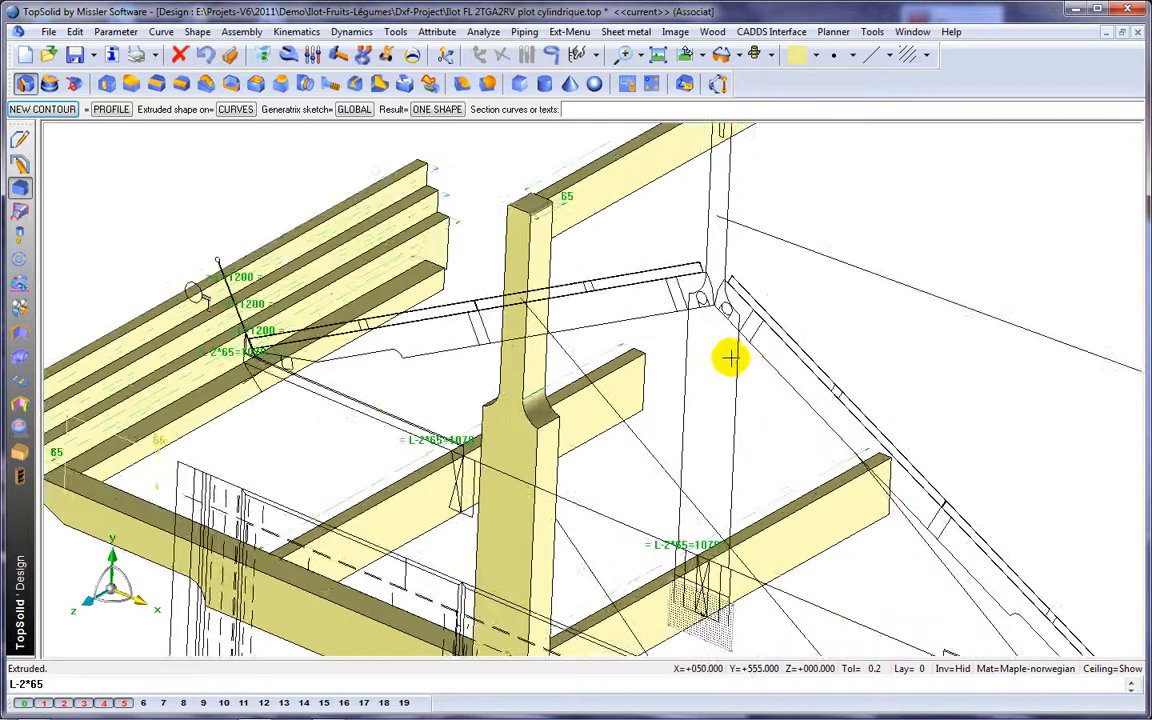
{"action": "left_click", "coordinate": [683, 262]}
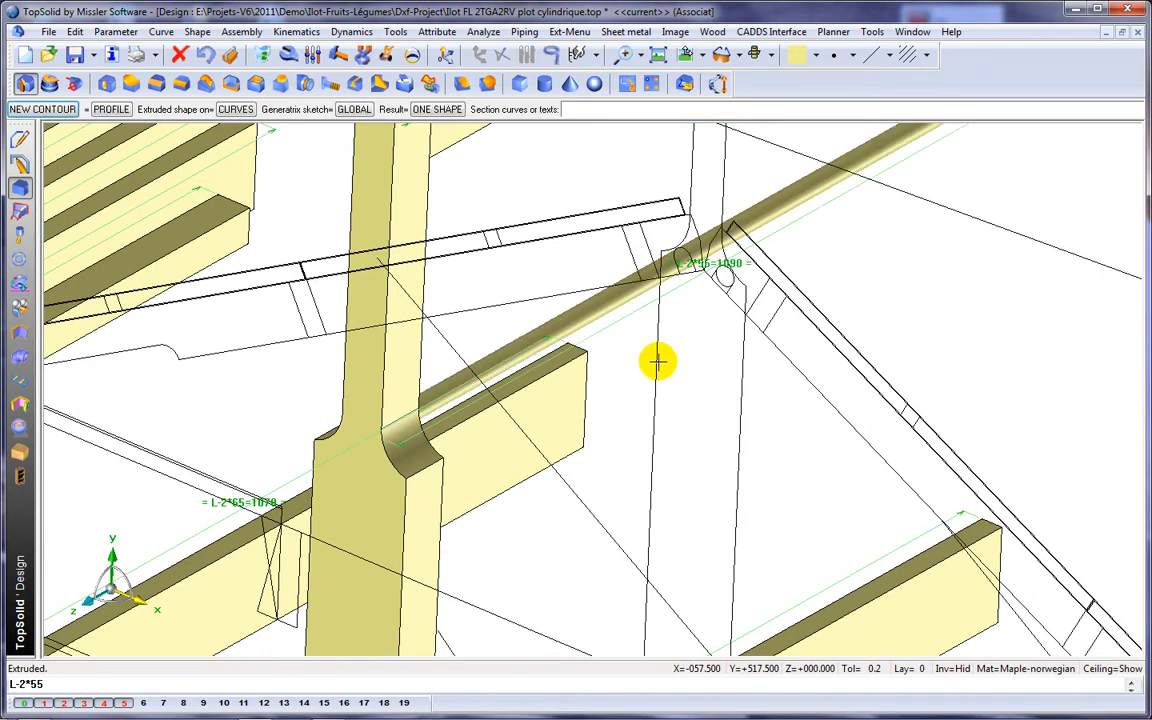
{"action": "left_click", "coordinate": [724, 281]}
{"action": "middle_click", "coordinate": [861, 249]}
{"action": "left_click", "coordinate": [818, 183]}
Extrude the flat shelf panel section above the base's left half, centred with height L.
{"action": "scroll", "coordinate": [858, 343], "scroll_direction": "down", "scroll_amount": 1}
{"action": "scroll", "coordinate": [857, 343], "scroll_direction": "down", "scroll_amount": 2}
{"action": "mouse_move", "coordinate": [946, 355]}
{"action": "middle_mouse_down"}
{"action": "mouse_move", "coordinate": [941, 334]}
{"action": "mouse_move", "coordinate": [942, 348]}
{"action": "middle_mouse_up"}
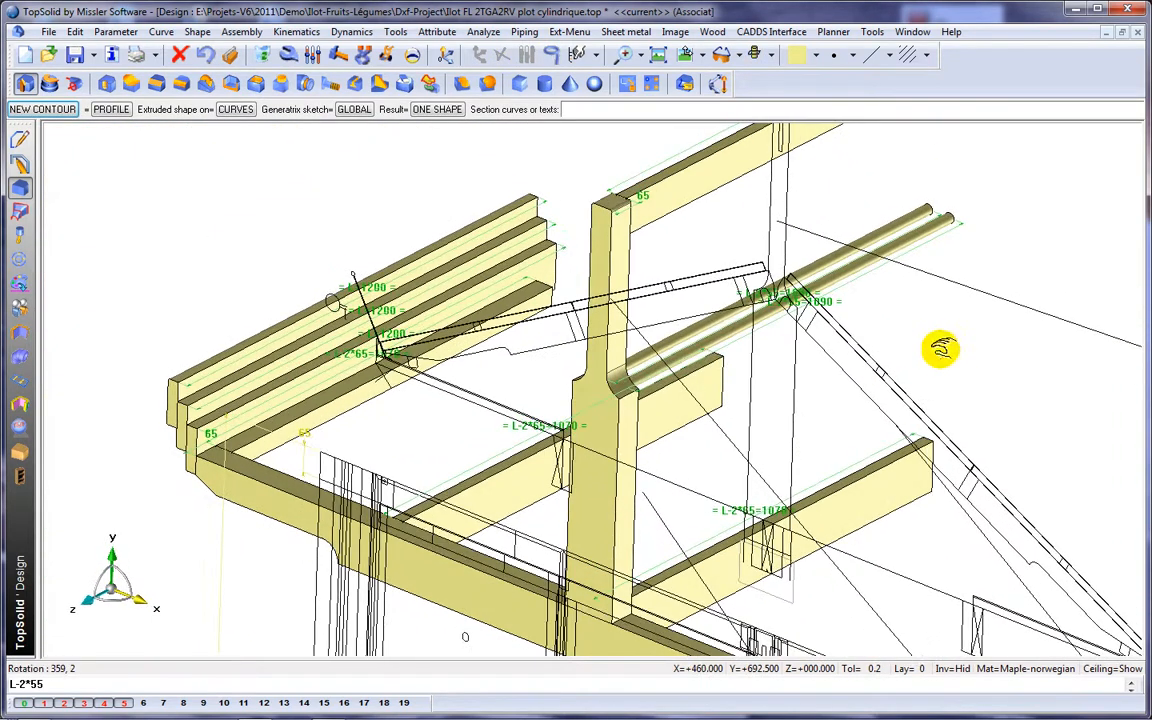
{"action": "scroll", "coordinate": [500, 392], "scroll_direction": "up", "scroll_amount": 2}
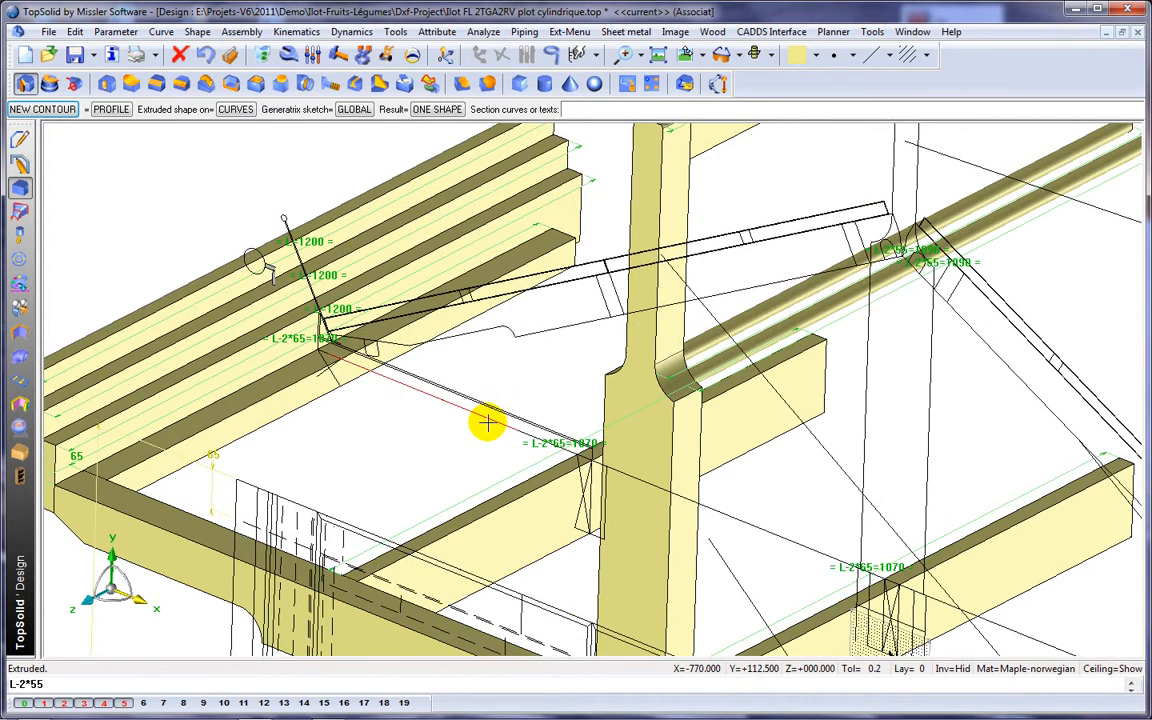
{"action": "left_click", "coordinate": [487, 422]}
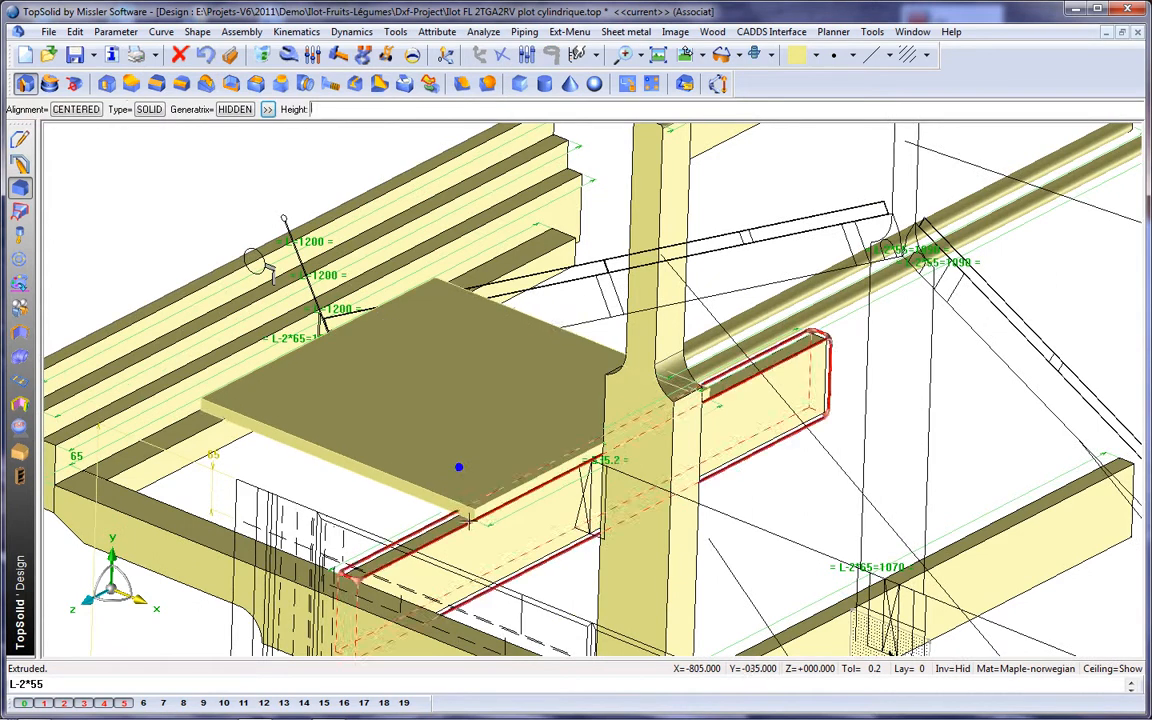
{"action": "left_click", "coordinate": [398, 275]}
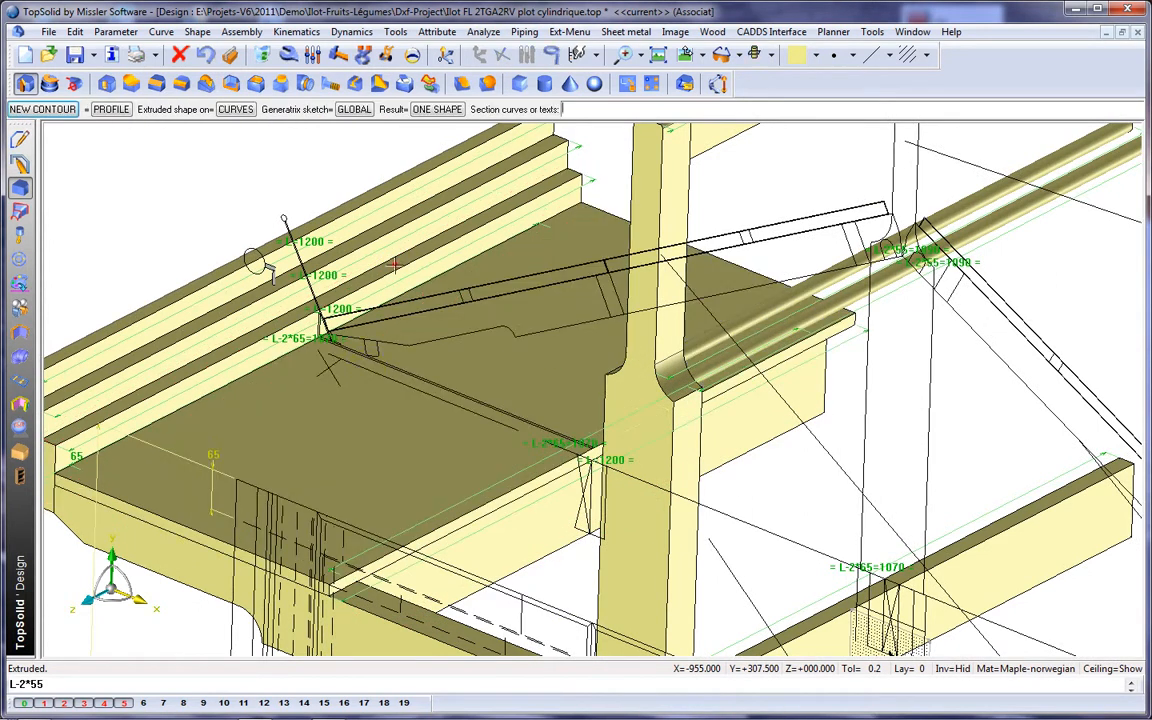
Extrude the inclined left end panel and the small round rod along its upper edge, centred with height L.
{"action": "middle_click_drag", "start_coordinate": [366, 382], "coordinate": [493, 392]}
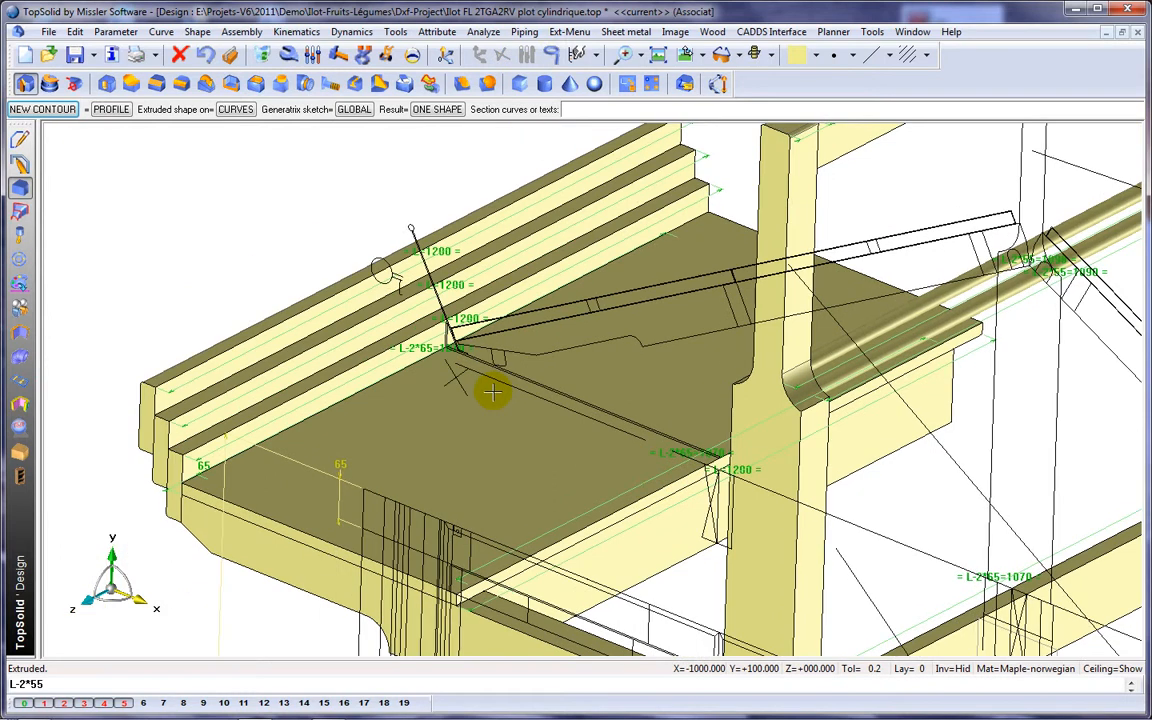
{"action": "left_click", "coordinate": [423, 257]}
{"action": "left_click", "coordinate": [505, 245]}
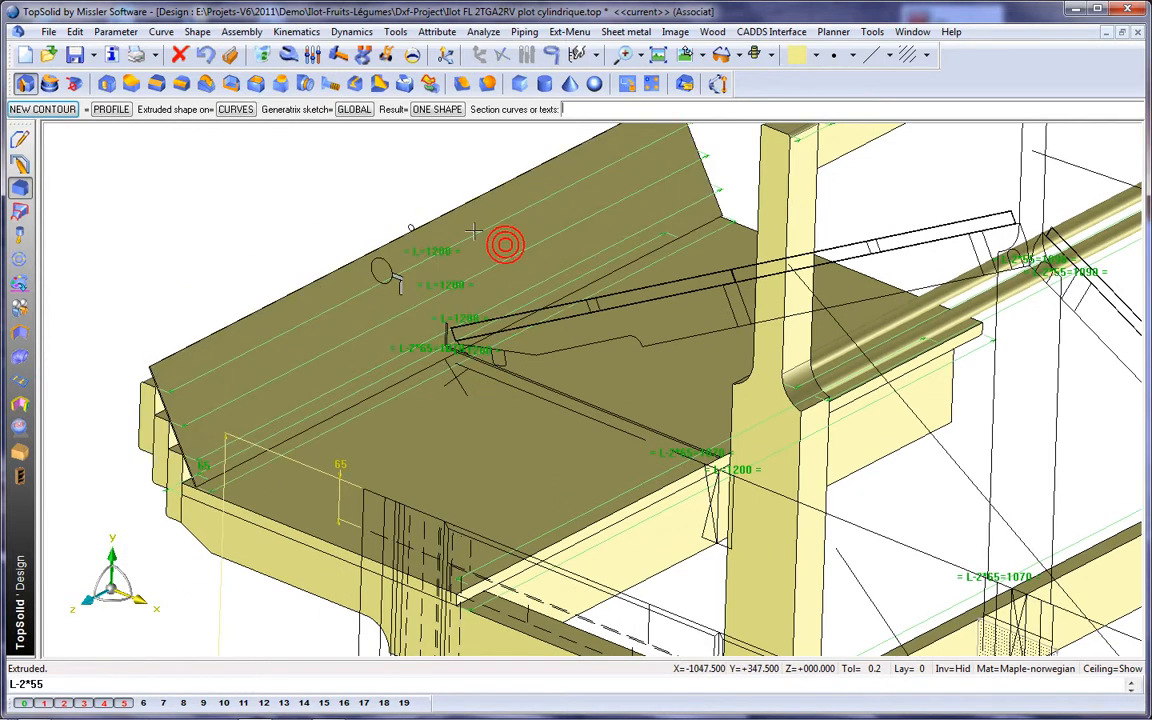
{"action": "left_click", "coordinate": [382, 228]}
{"action": "left_click", "coordinate": [411, 222]}
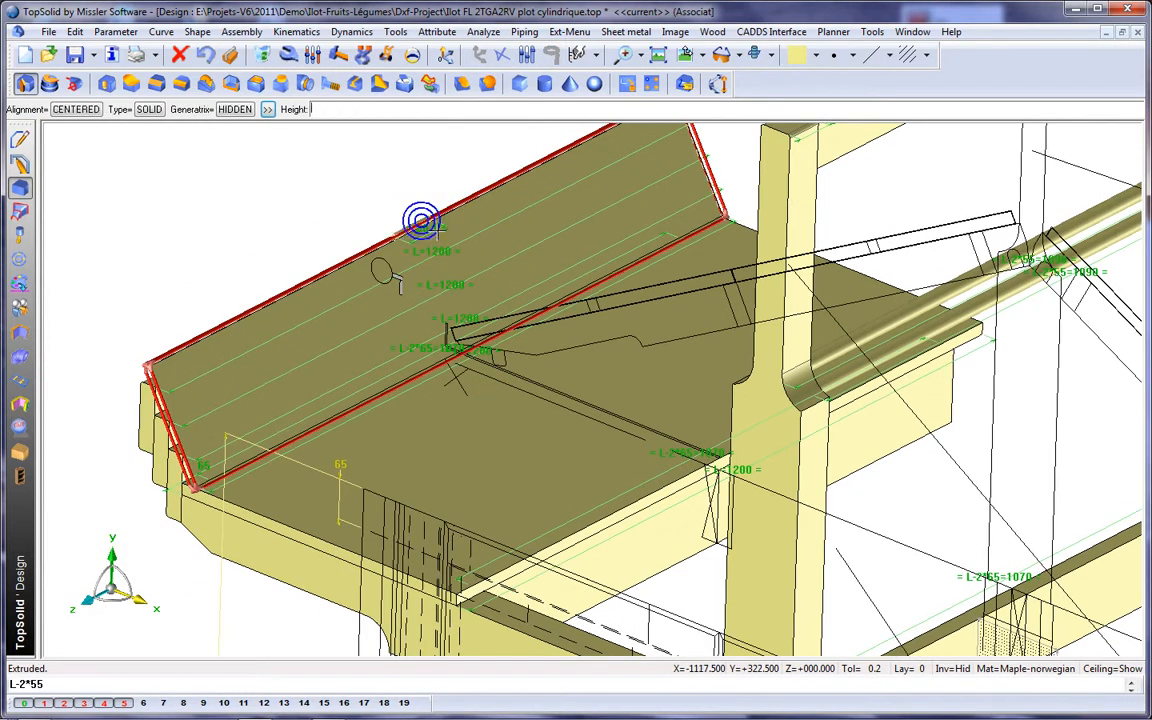
{"action": "left_click", "coordinate": [437, 231]}
{"action": "key", "text": "Escape"}
Set the display mode to show only the shaded shapes, hiding the 2D curves and dimensions.
{"action": "scroll", "coordinate": [410, 360], "scroll_direction": "down", "scroll_amount": 3}
{"action": "middle_click_drag", "start_coordinate": [403, 387], "coordinate": [393, 337]}
{"action": "scroll", "coordinate": [393, 383], "scroll_direction": "down", "scroll_amount": 2}
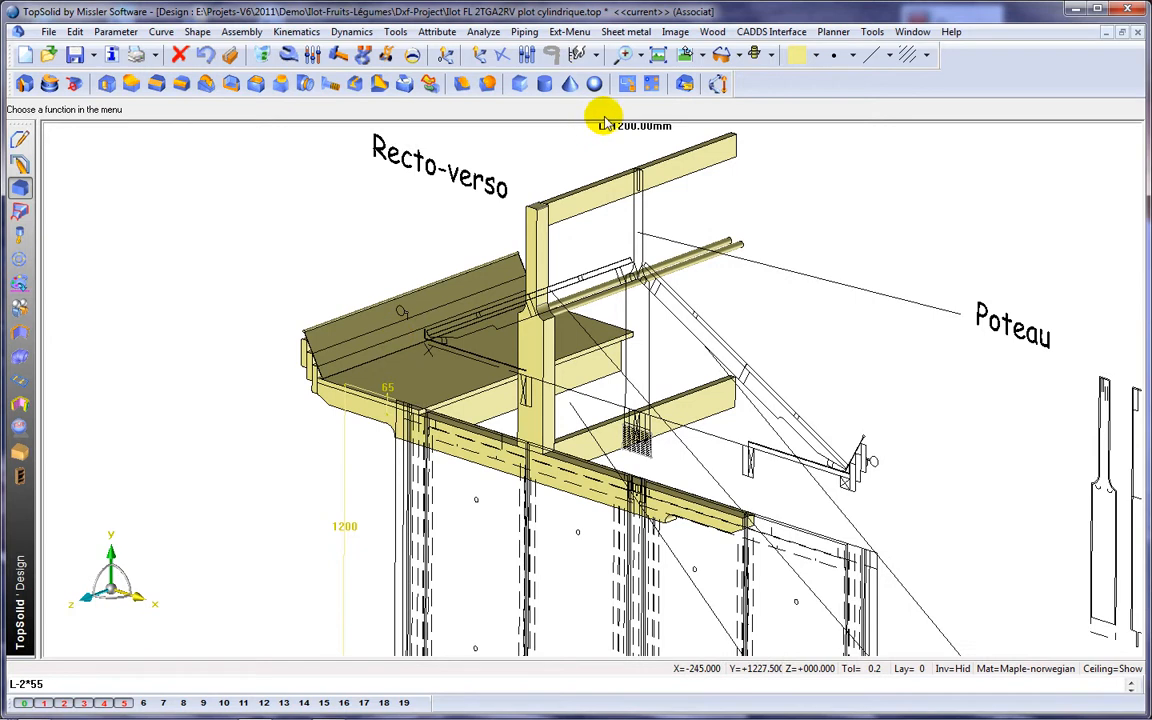
{"action": "left_click", "coordinate": [772, 55]}
{"action": "left_click", "coordinate": [777, 110]}
{"action": "mouse_move", "coordinate": [777, 113]}
{"action": "middle_mouse_down"}
{"action": "mouse_move", "coordinate": [756, 162]}
{"action": "mouse_move", "coordinate": [949, 187]}
{"action": "mouse_move", "coordinate": [733, 159]}
{"action": "mouse_move", "coordinate": [720, 172]}
{"action": "middle_mouse_up"}
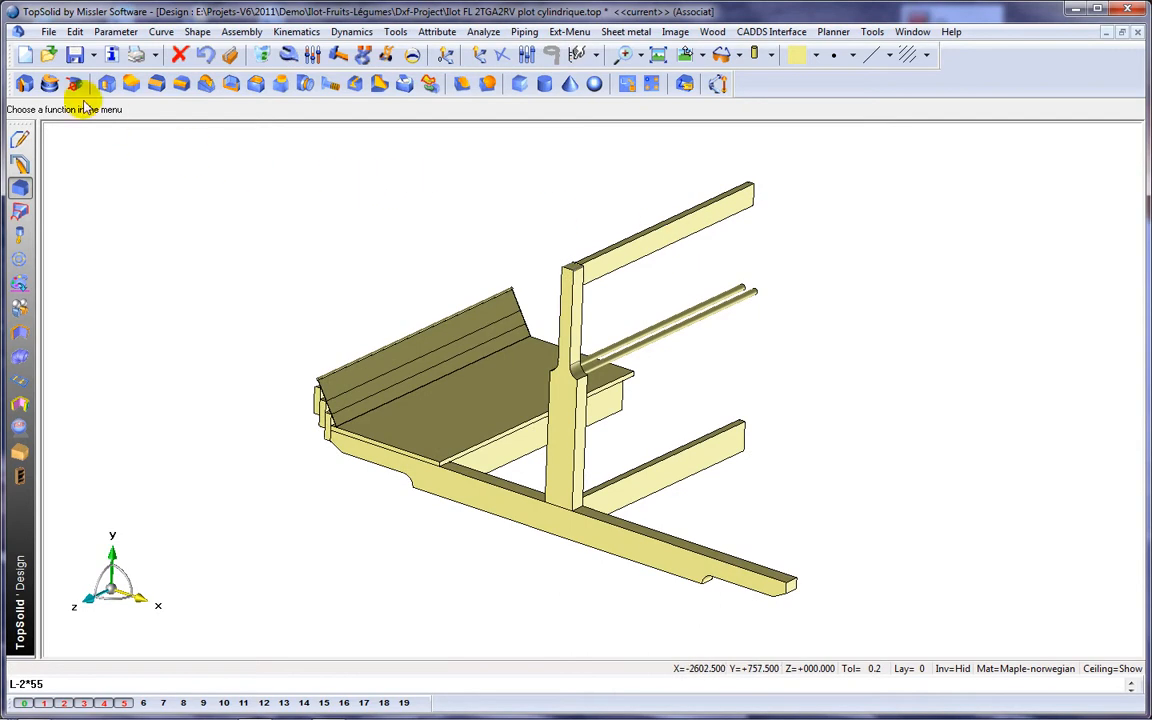
Duplicate the long base beam by mirroring it about the XY plane.
{"action": "left_click", "coordinate": [71, 31]}
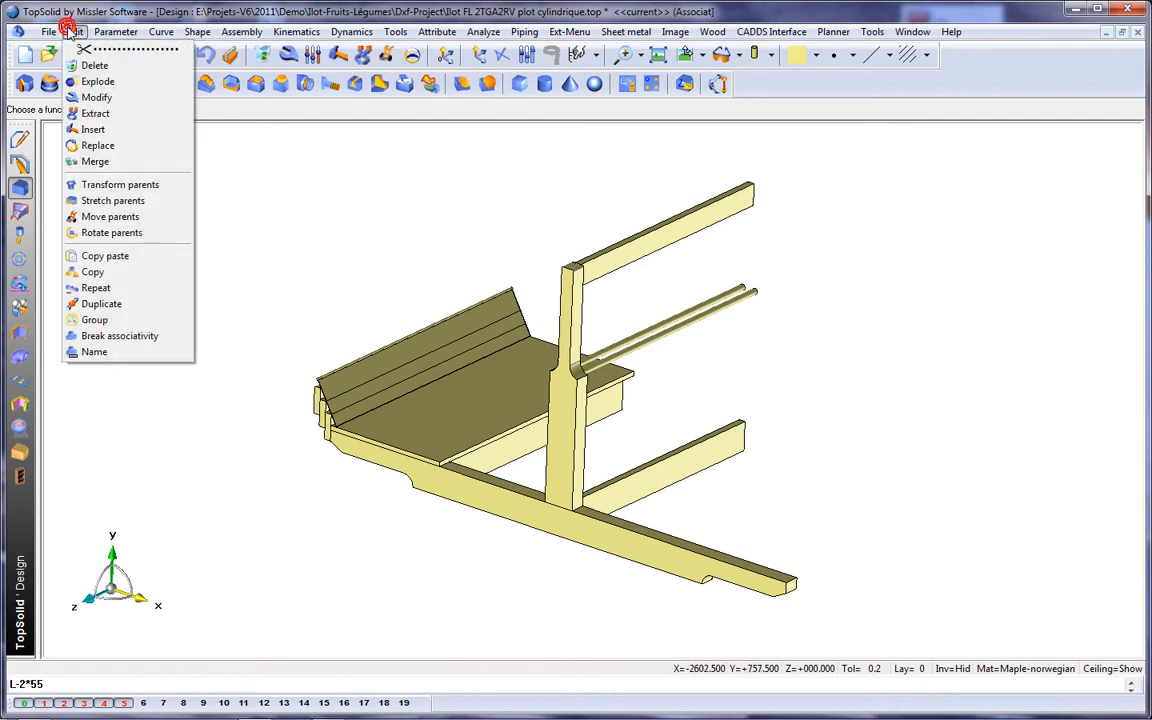
{"action": "left_click", "coordinate": [118, 304]}
{"action": "left_click", "coordinate": [297, 110]}
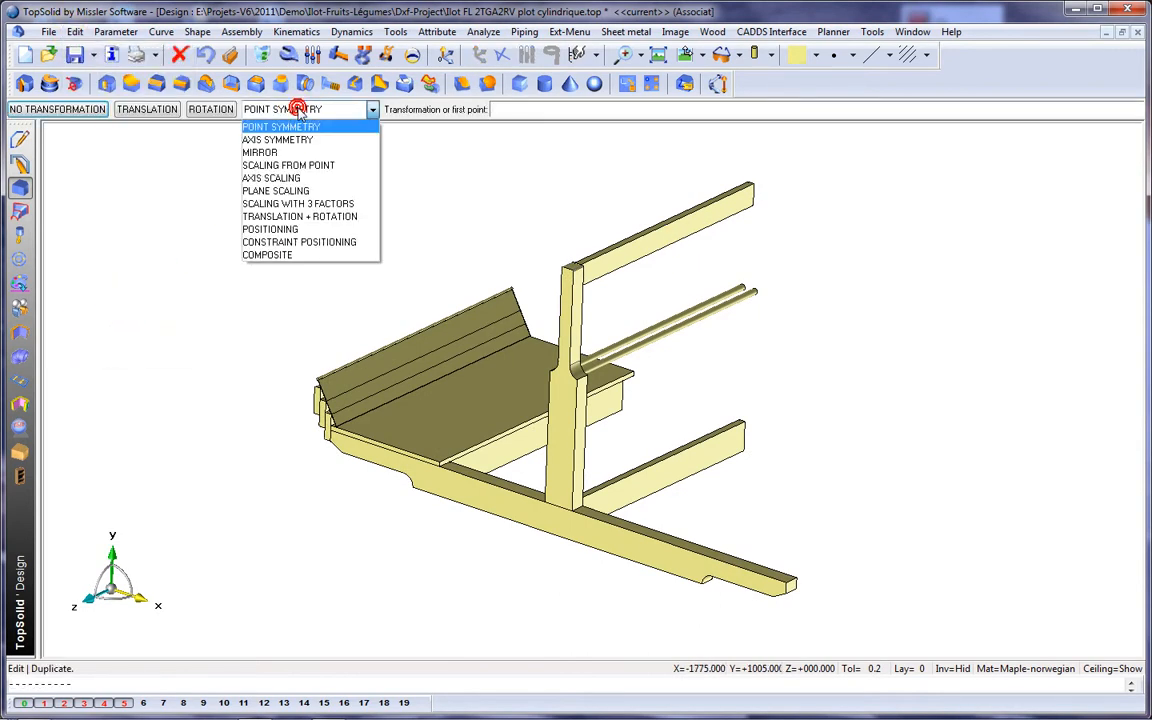
{"action": "left_click", "coordinate": [274, 150]}
{"action": "left_click", "coordinate": [276, 184]}
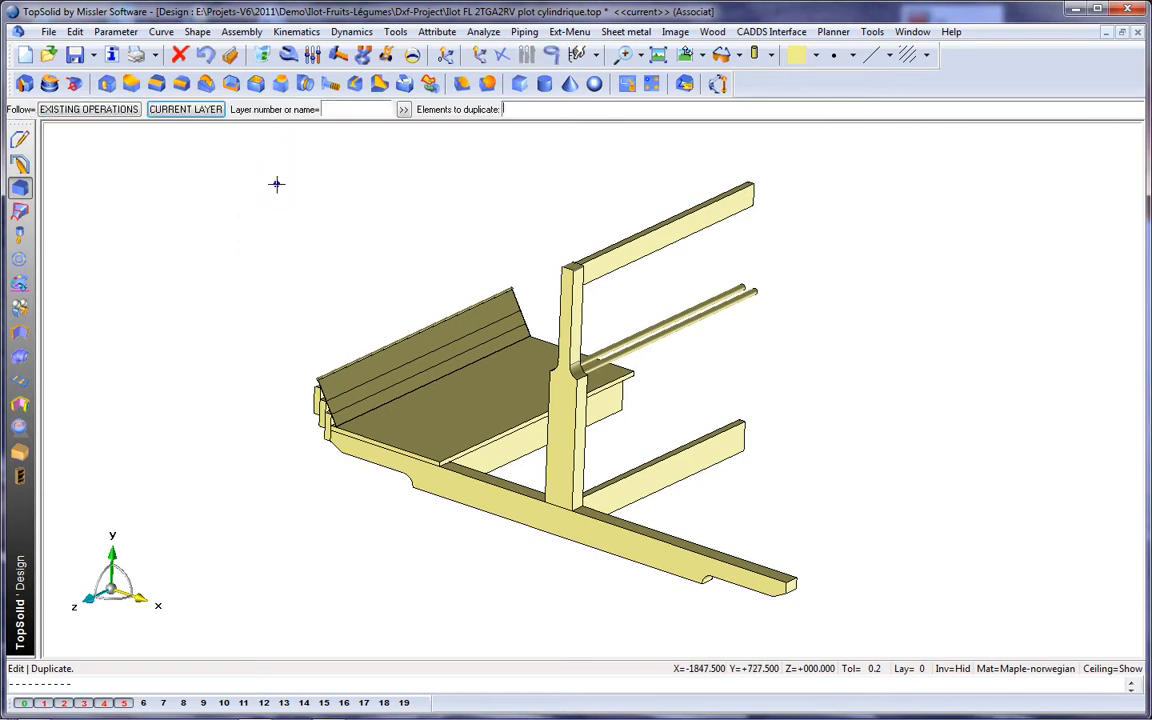
{"action": "left_click", "coordinate": [501, 499]}
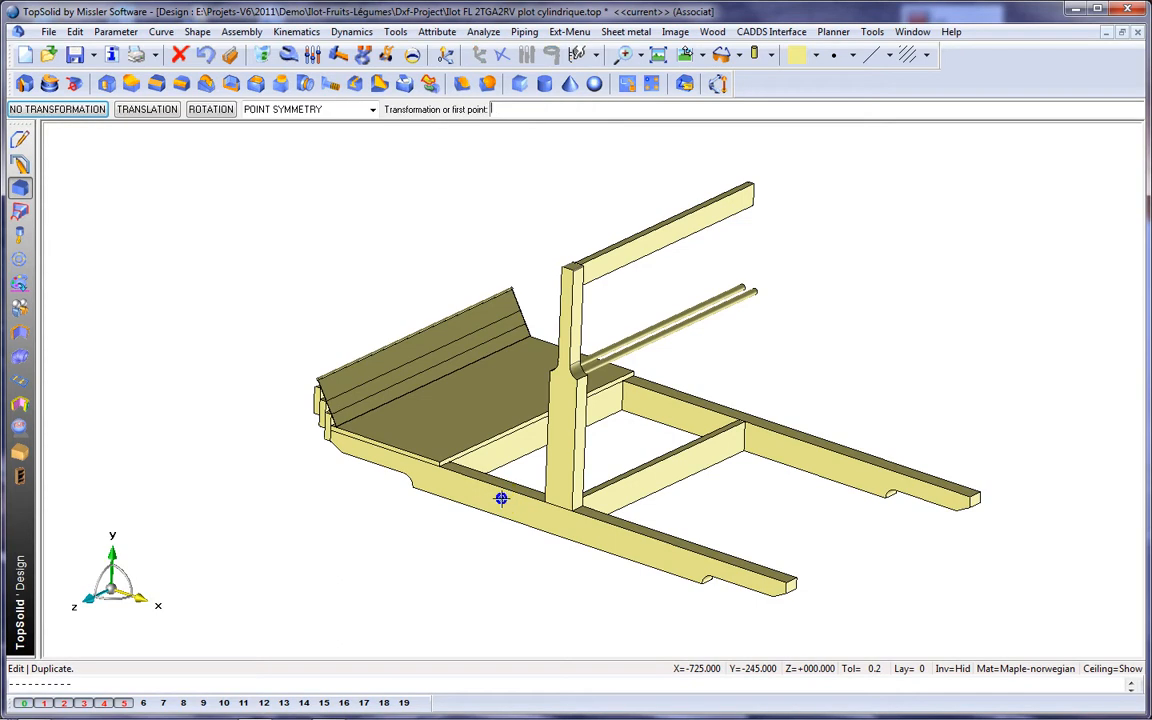
Duplicate the left end's crosspieces, inclined panel, rod and flat shelf by mirroring them about the YZ plane.
{"action": "left_click", "coordinate": [329, 111]}
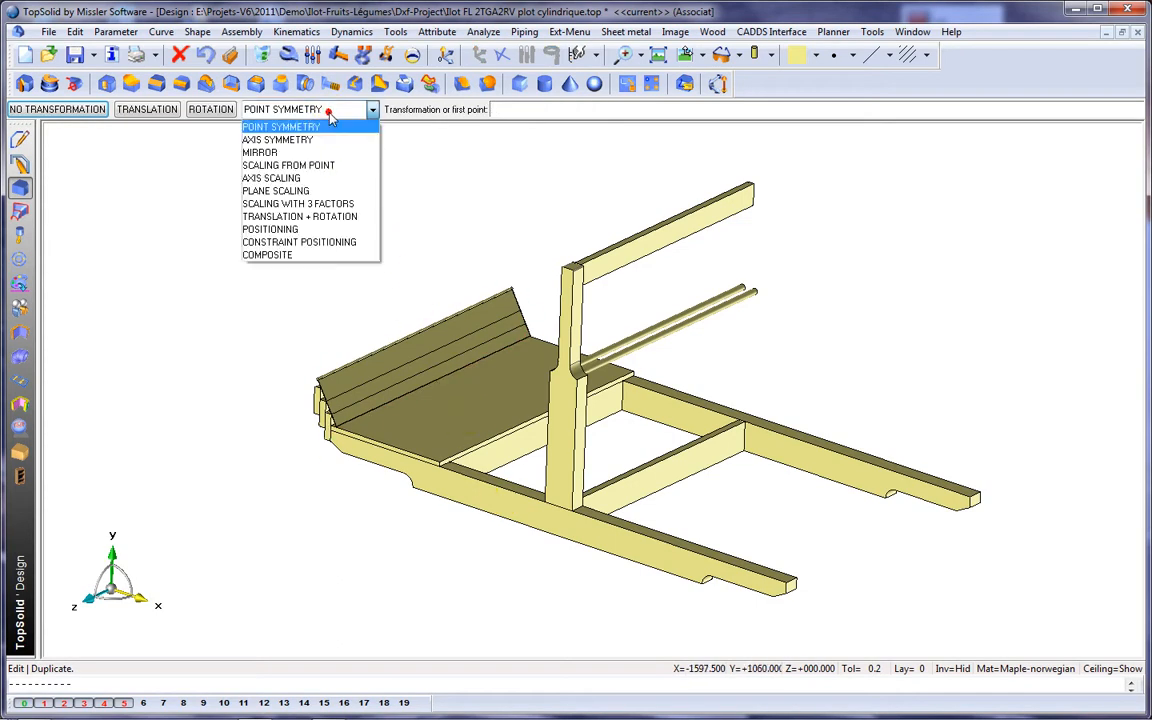
{"action": "left_click", "coordinate": [264, 152]}
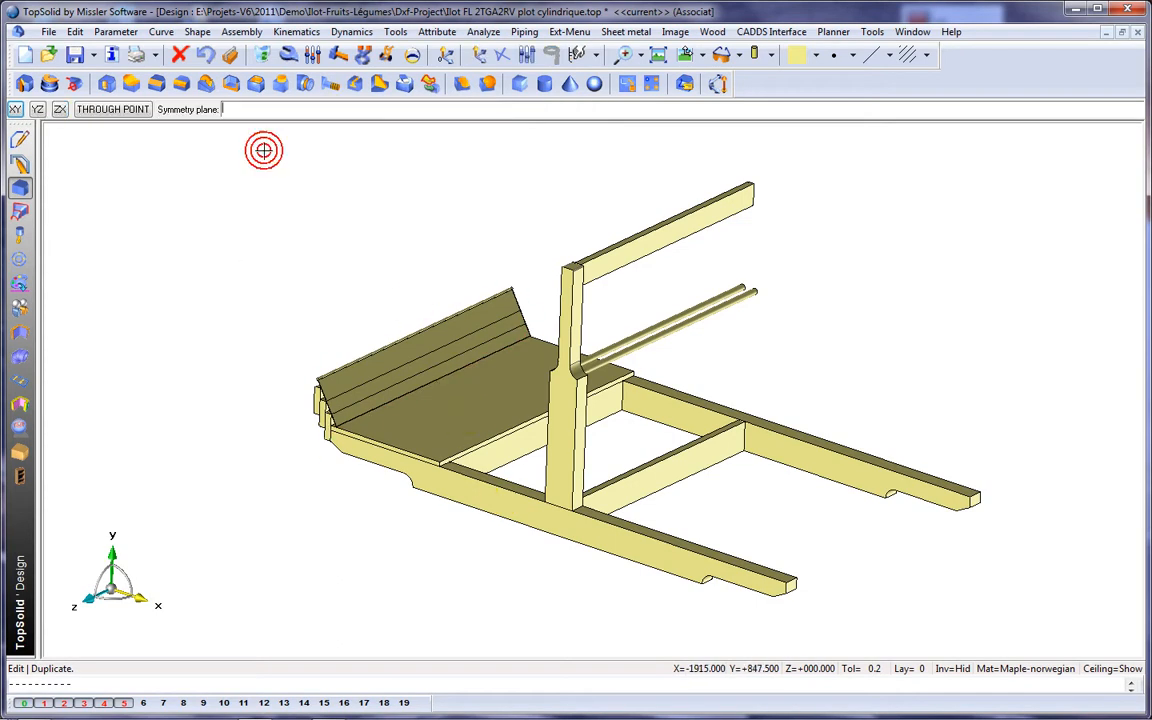
{"action": "left_click", "coordinate": [40, 111]}
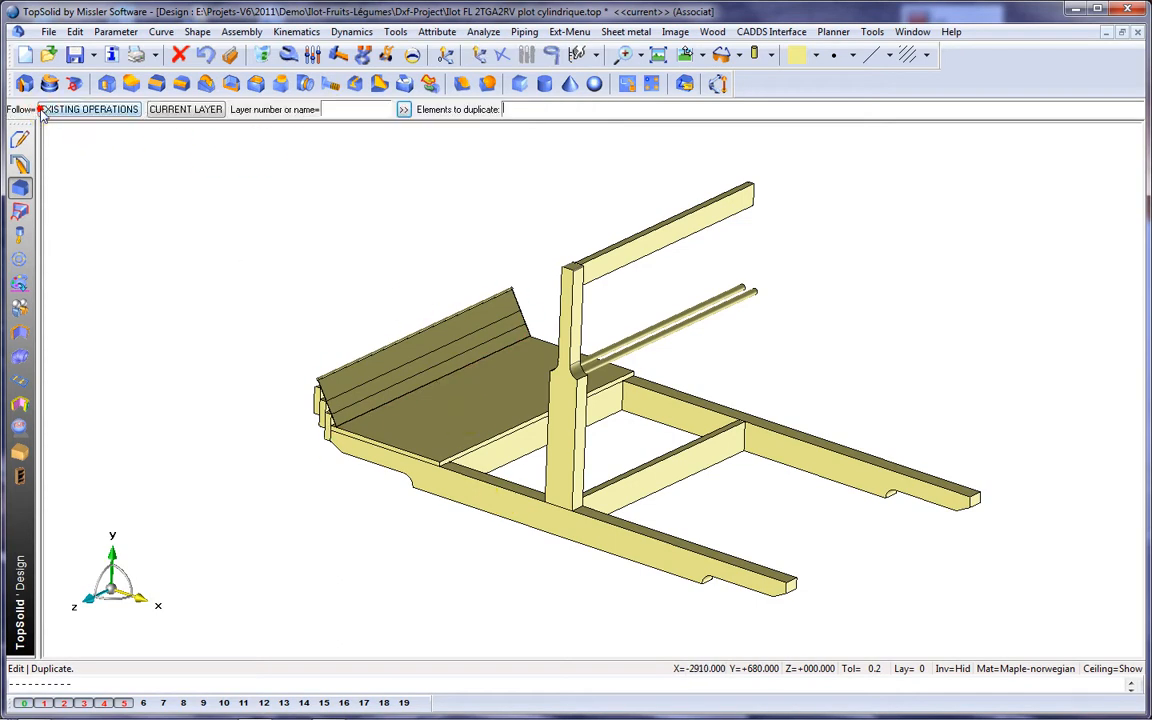
{"action": "left_click", "coordinate": [310, 402]}
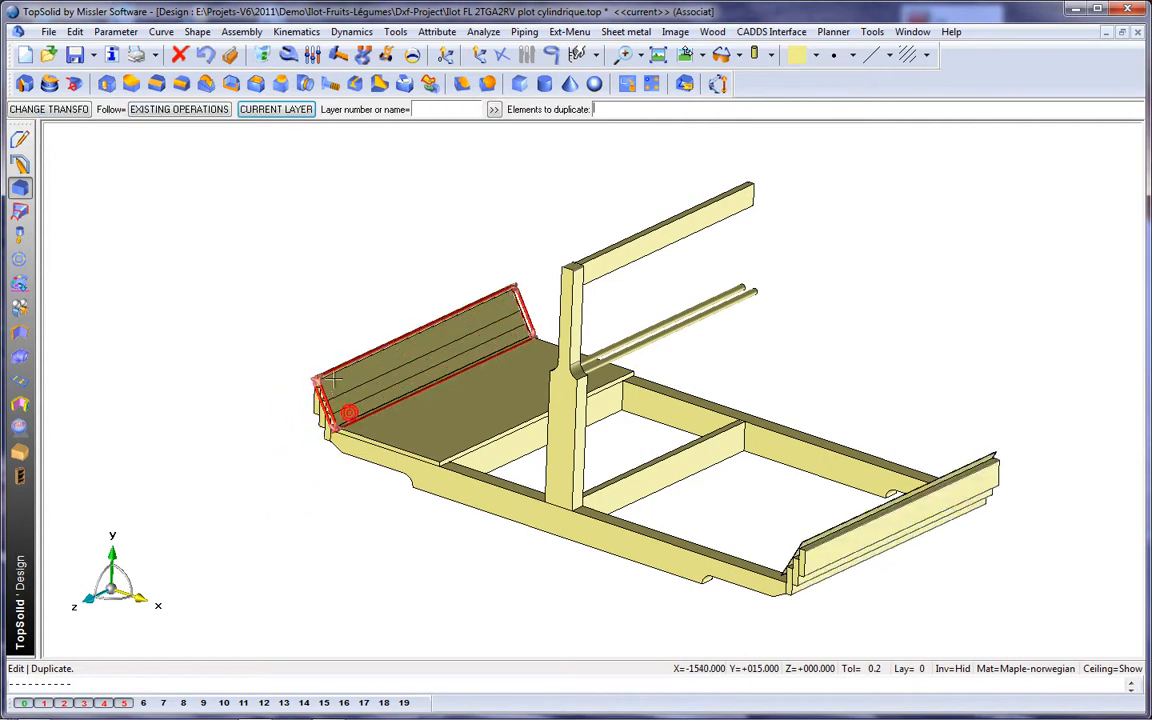
{"action": "left_click", "coordinate": [393, 428]}
{"action": "left_click", "coordinate": [403, 535]}
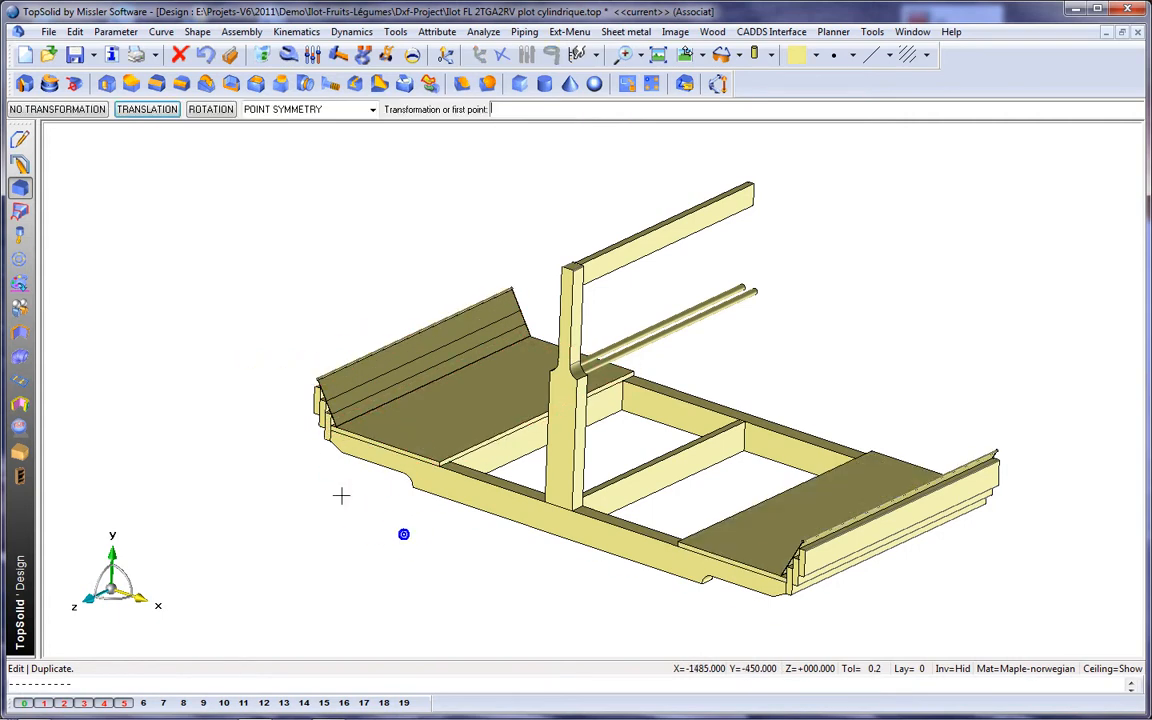
Duplicate the central post by mirroring it about the XY plane.
{"action": "left_click", "coordinate": [372, 109]}
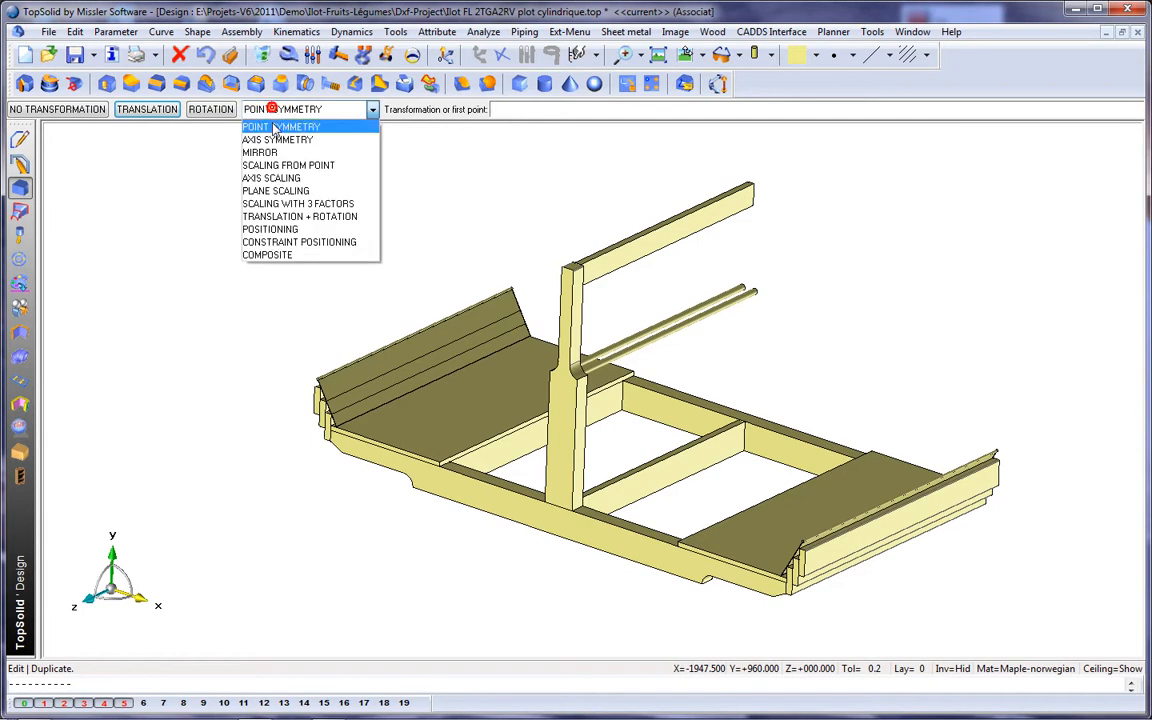
{"action": "left_click", "coordinate": [268, 152]}
{"action": "left_click", "coordinate": [267, 167]}
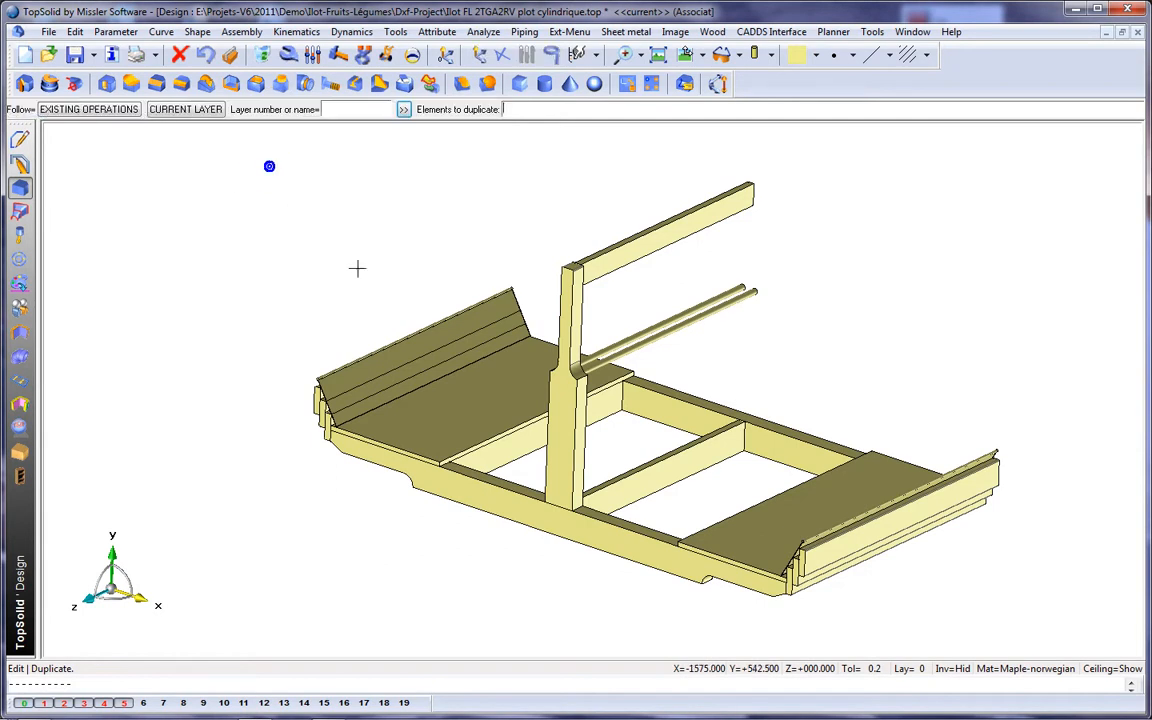
{"action": "left_click", "coordinate": [564, 445]}
Switch the model's display to realistic rendering with wood textures and edges.
{"action": "middle_click_drag", "start_coordinate": [422, 507], "coordinate": [382, 521]}
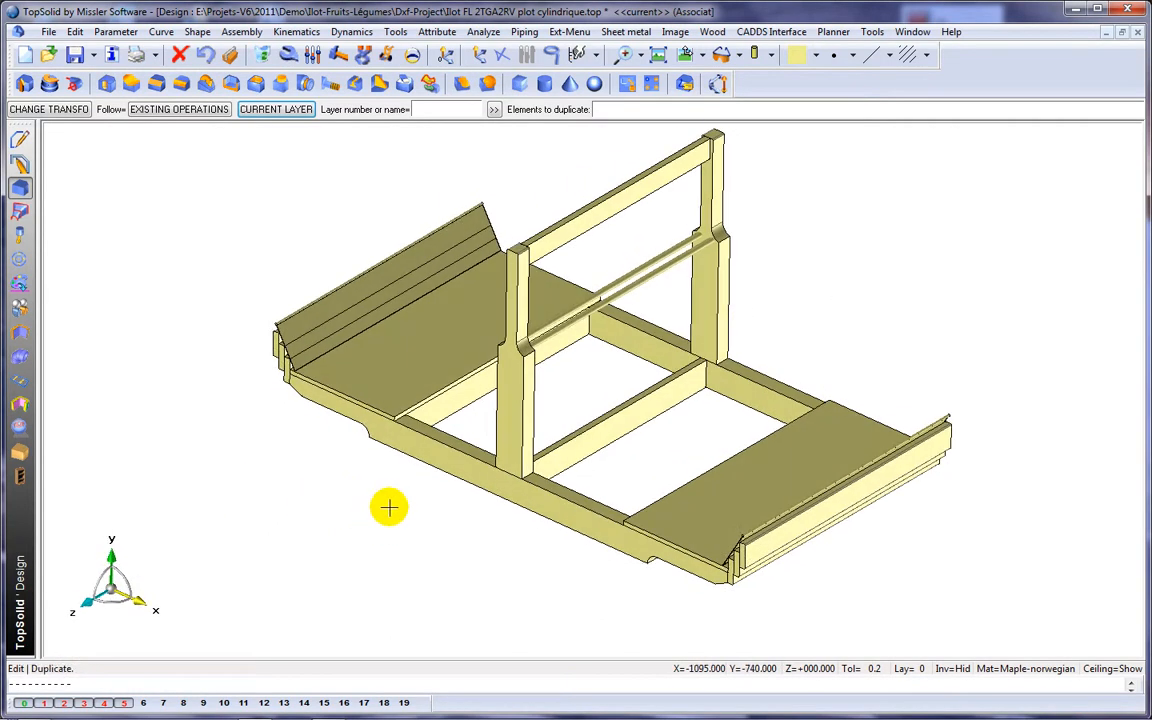
{"action": "left_click", "coordinate": [770, 56]}
{"action": "left_click", "coordinate": [778, 211]}
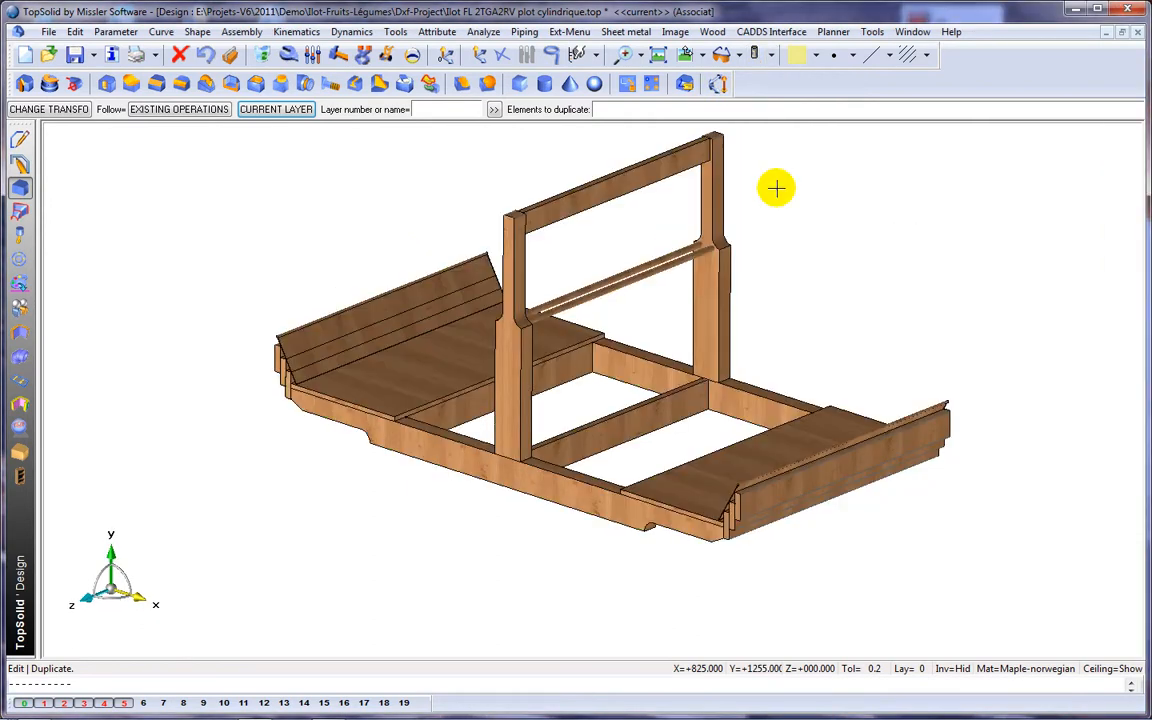
Define all the modelled shapes together as parts of the main assembly, stopping at the axis selection.
{"action": "left_click", "coordinate": [21, 453]}
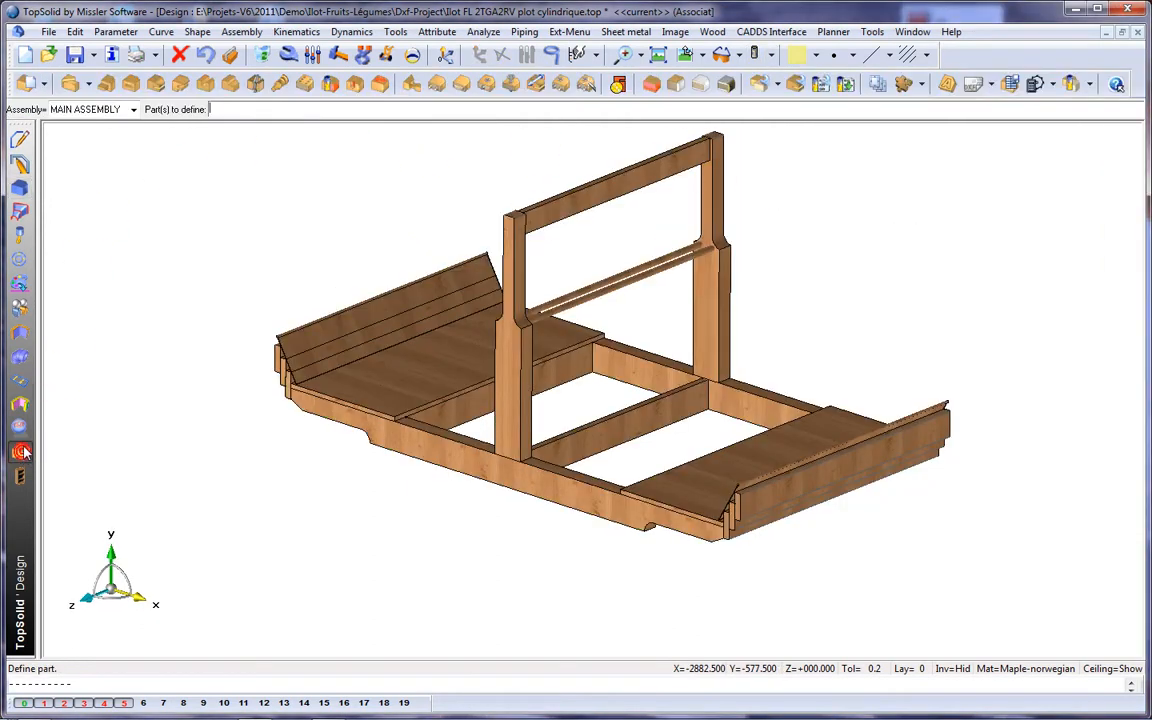
{"action": "left_click_drag", "start_coordinate": [244, 170], "coordinate": [918, 568]}
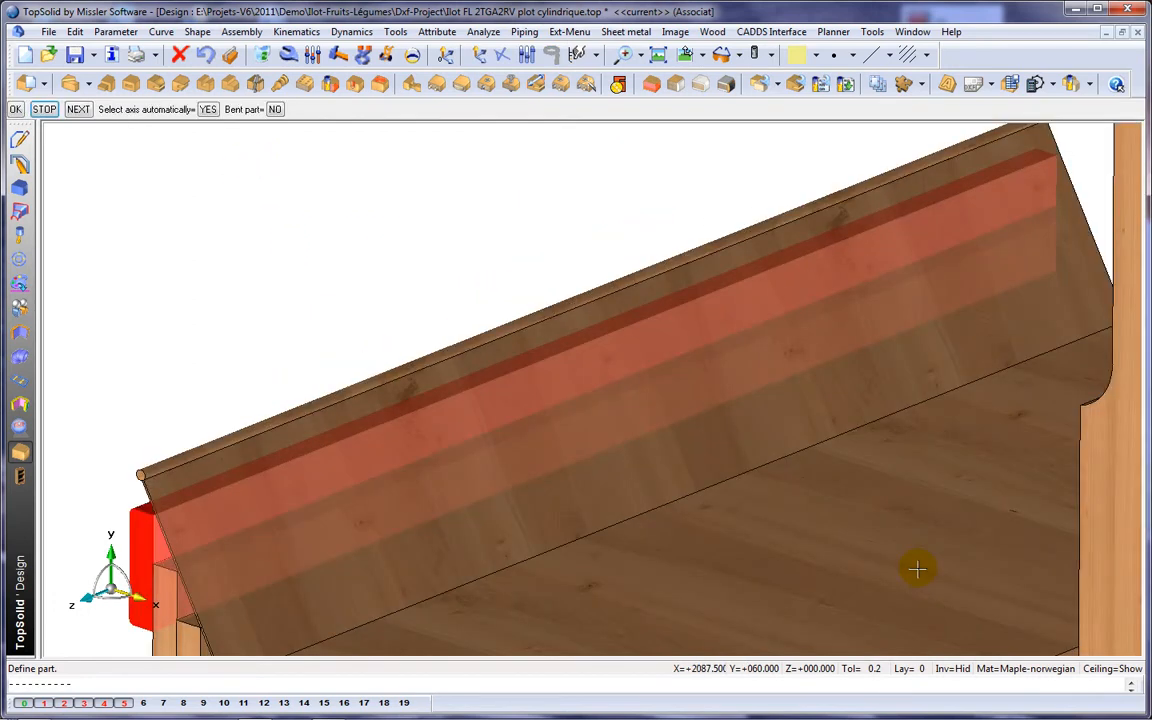
{"action": "left_click", "coordinate": [45, 110]}
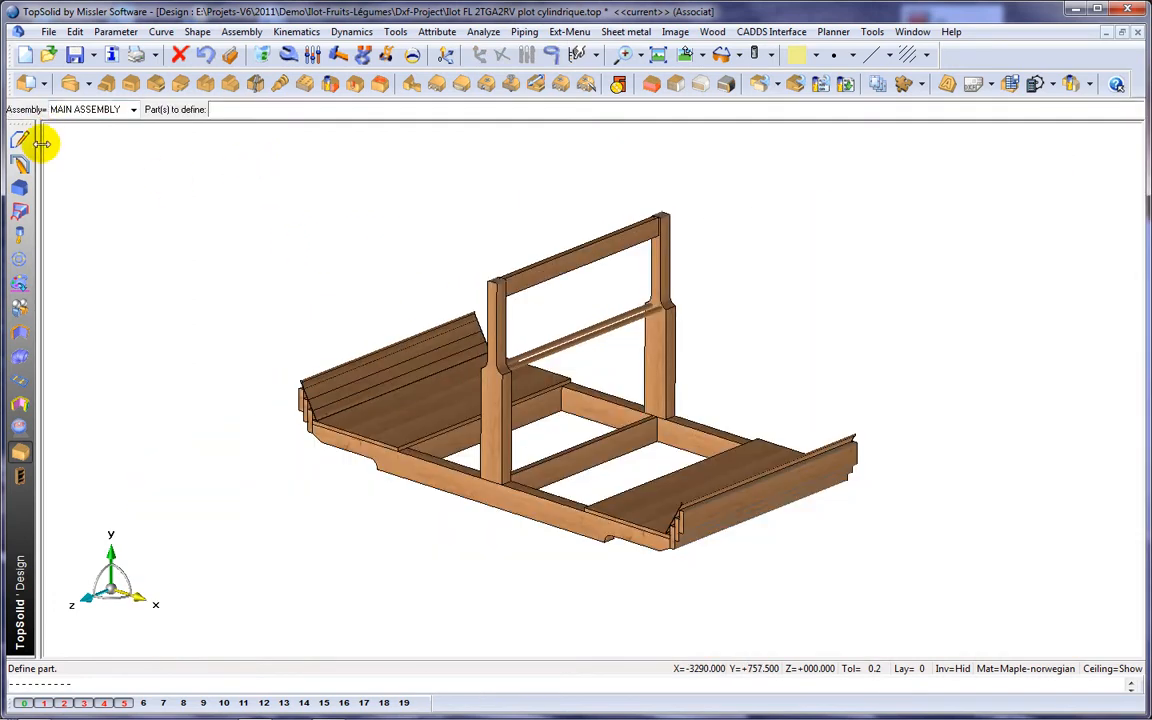
Open the assembly's main set in the tree and highlight individual parts to identify them in the model.
{"action": "left_click", "coordinate": [40, 142]}
{"action": "left_click", "coordinate": [137, 136]}
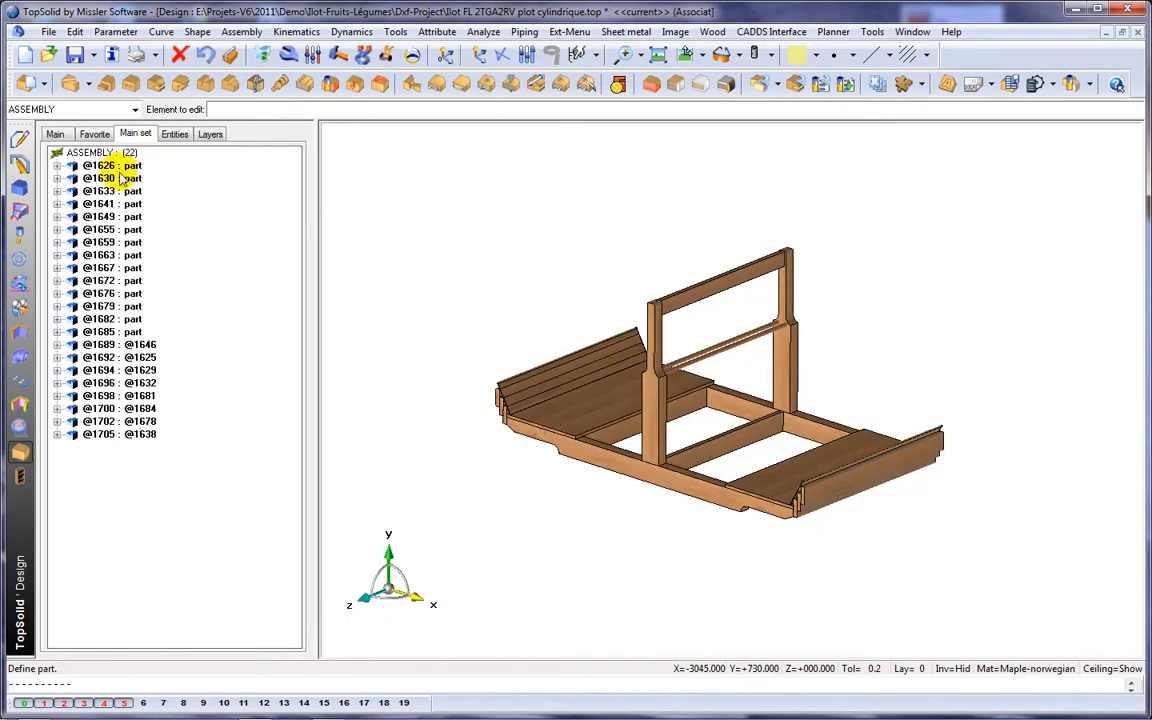
{"action": "left_click", "coordinate": [120, 216]}
{"action": "left_click", "coordinate": [120, 241]}
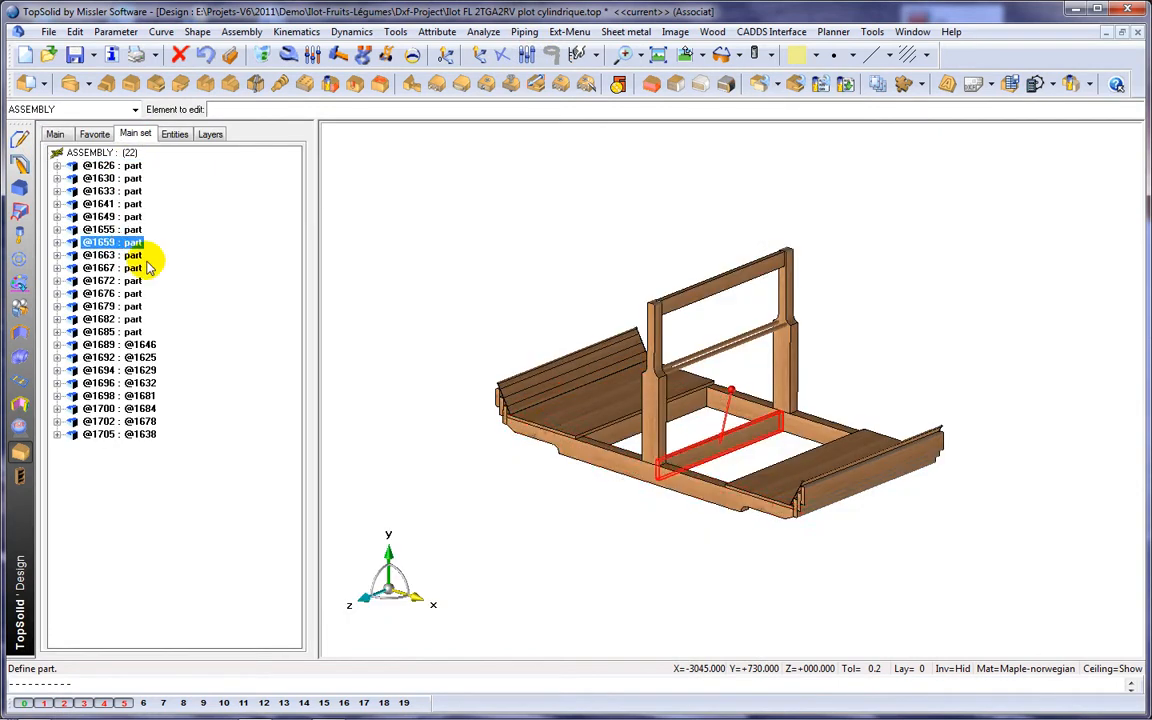
{"action": "scroll", "coordinate": [640, 415], "scroll_direction": "up", "scroll_amount": 5}
{"action": "scroll", "coordinate": [620, 424], "scroll_direction": "up", "scroll_amount": 2}
{"action": "scroll", "coordinate": [597, 424], "scroll_direction": "down", "scroll_amount": 3}
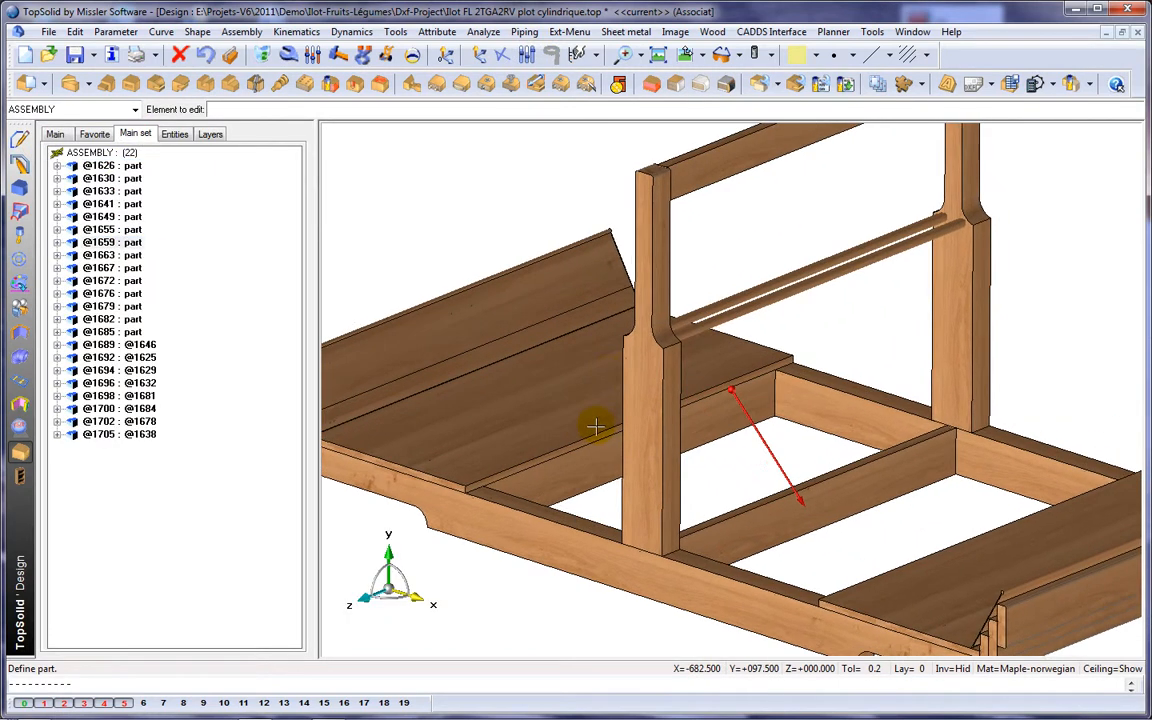
View the model from the front in textured rendering with the 2D curves shown, and examine the sloping ladder contours.
{"action": "left_click", "coordinate": [685, 58]}
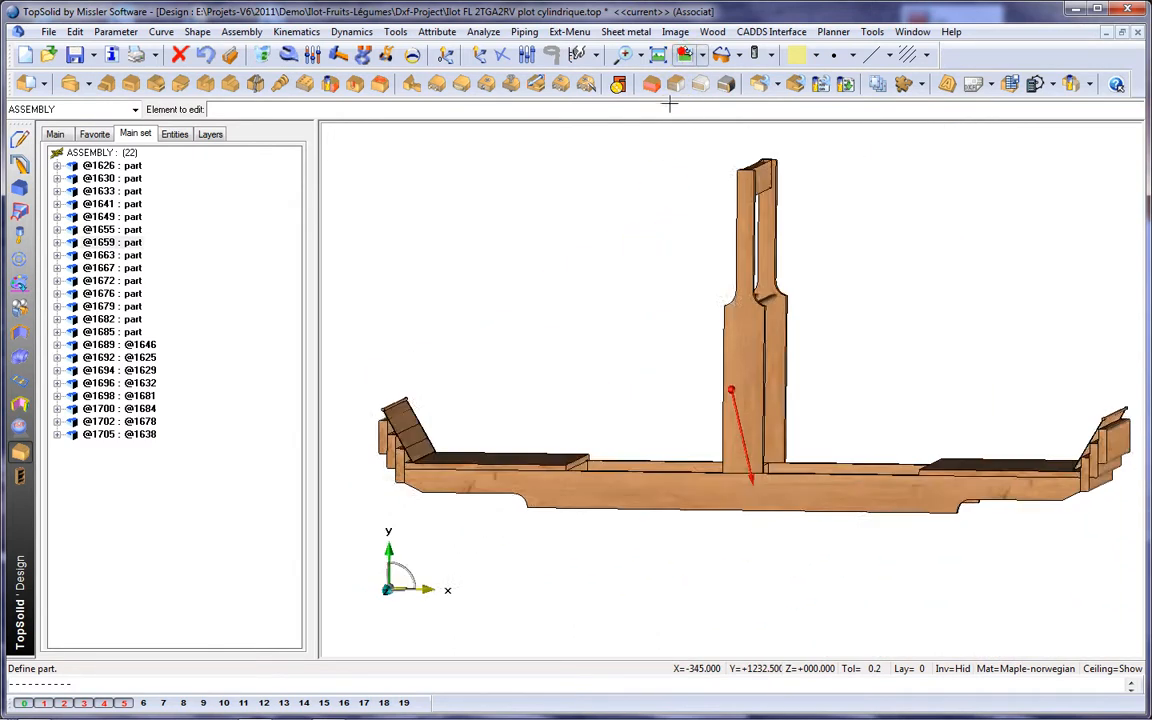
{"action": "scroll", "coordinate": [583, 227], "scroll_direction": "down", "scroll_amount": 2}
{"action": "left_click", "coordinate": [771, 56]}
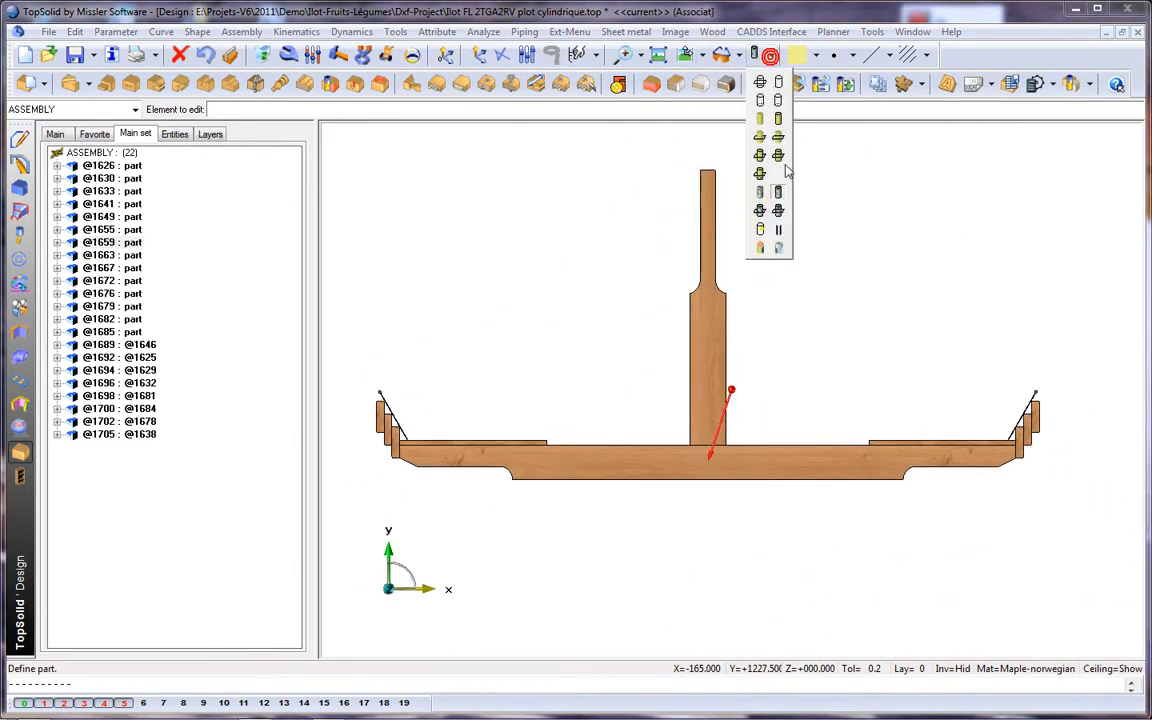
{"action": "left_click", "coordinate": [779, 211]}
{"action": "scroll", "coordinate": [666, 239], "scroll_direction": "up", "scroll_amount": 5}
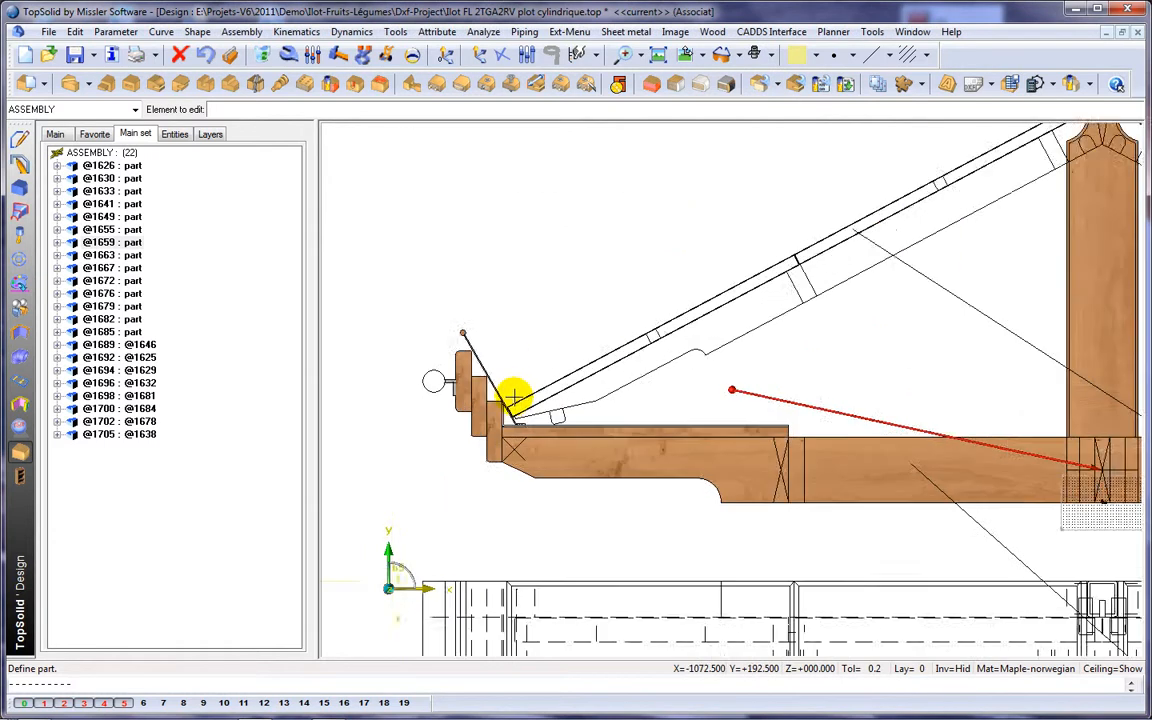
{"action": "scroll", "coordinate": [630, 320], "scroll_direction": "down", "scroll_amount": 5}
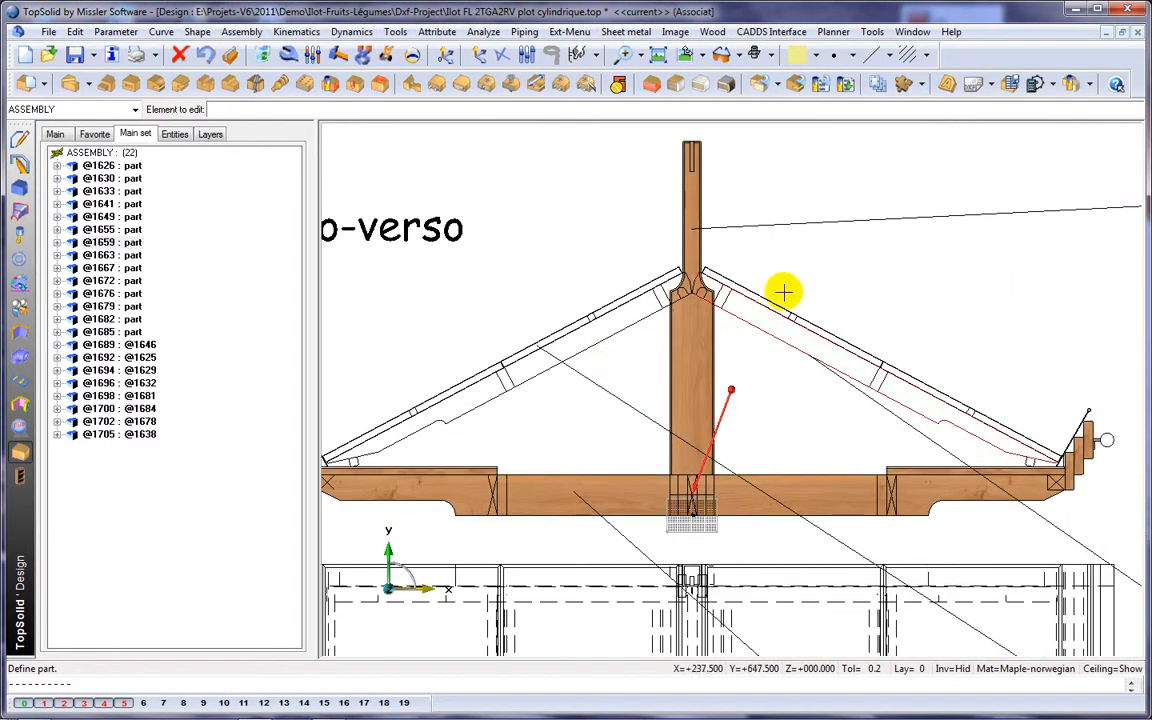
Set the island's length parameter L to 1800 mm.
{"action": "middle_click_drag", "start_coordinate": [873, 252], "coordinate": [818, 271]}
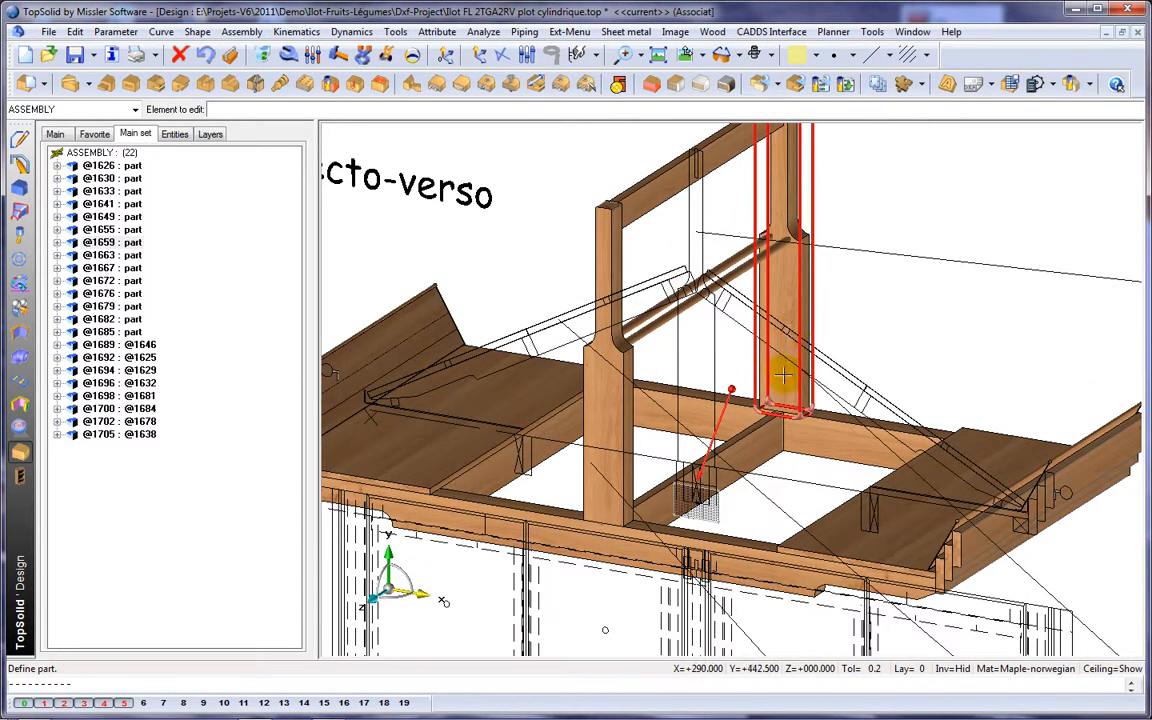
{"action": "scroll", "coordinate": [786, 376], "scroll_direction": "down", "scroll_amount": 2}
{"action": "middle_click_drag", "start_coordinate": [808, 348], "coordinate": [771, 327]}
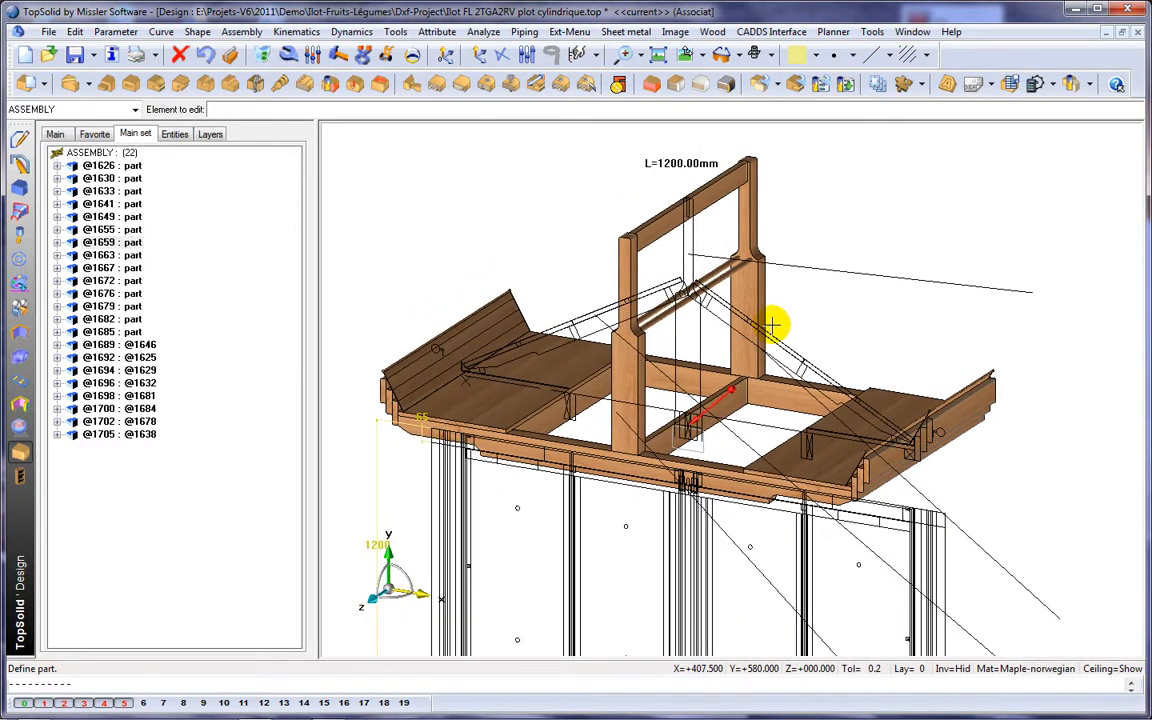
{"action": "left_click", "coordinate": [313, 54]}
{"action": "left_click", "coordinate": [645, 163]}
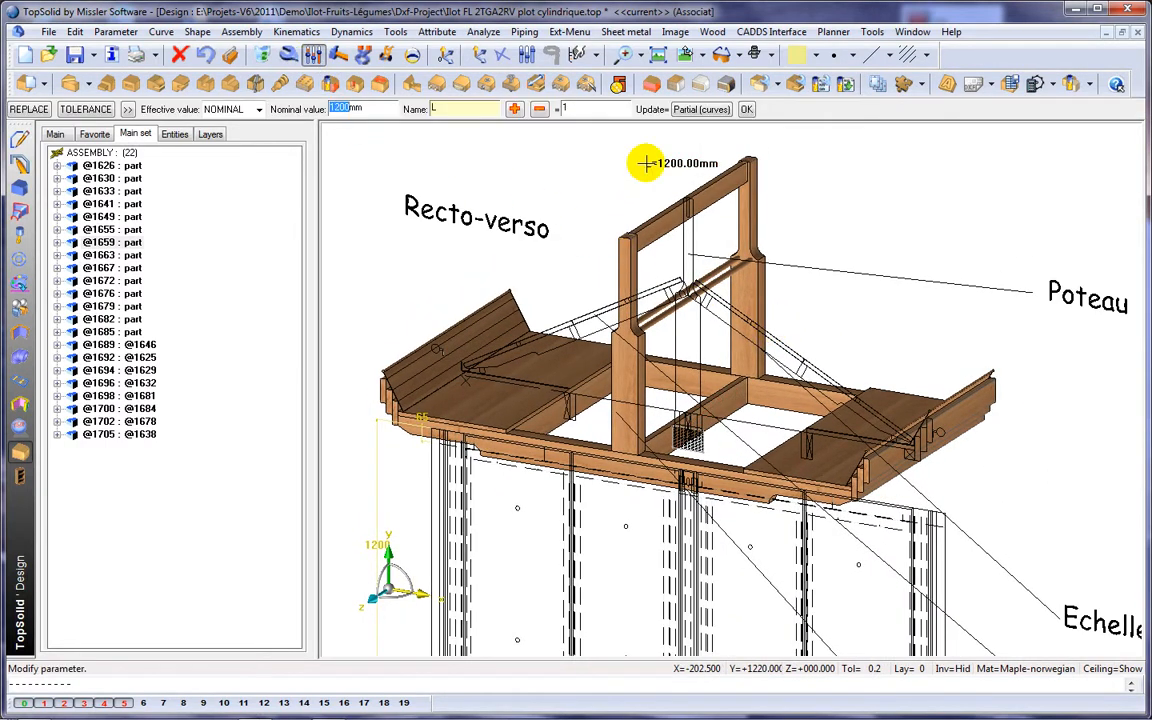
{"action": "key", "text": "Return"}
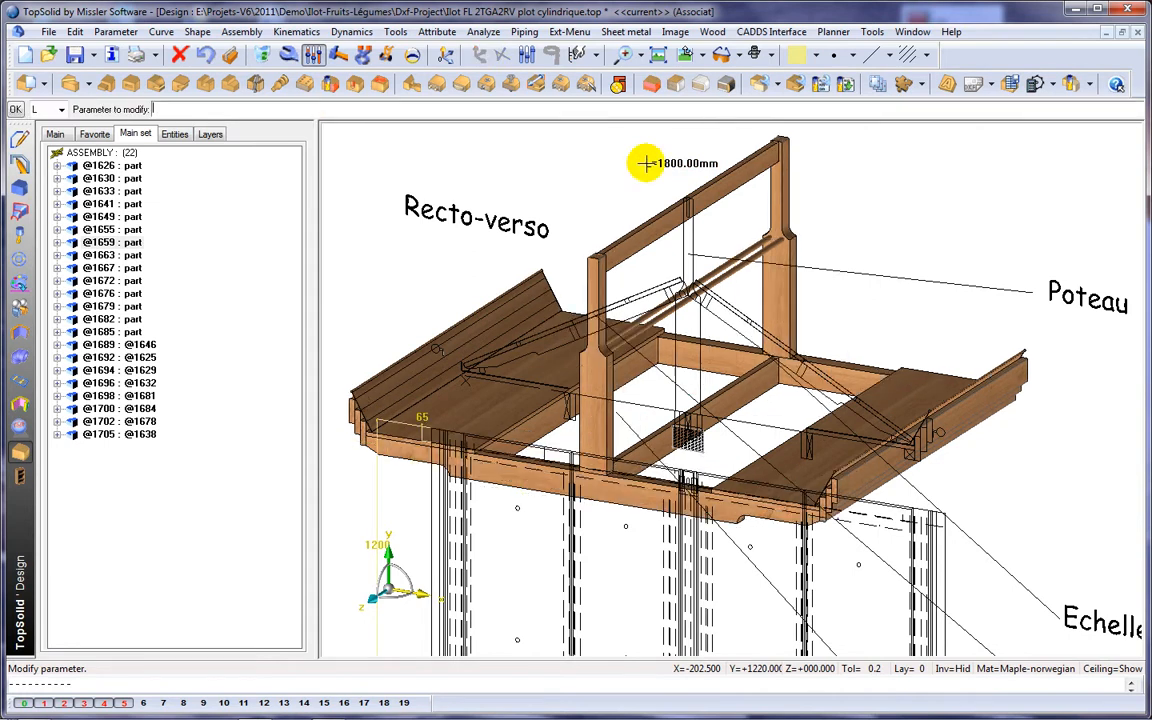
Shorten the island by setting its length parameter L to 500 mm.
{"action": "mouse_move", "coordinate": [894, 273]}
{"action": "middle_mouse_down"}
{"action": "mouse_move", "coordinate": [805, 245]}
{"action": "mouse_move", "coordinate": [890, 277]}
{"action": "middle_mouse_up"}
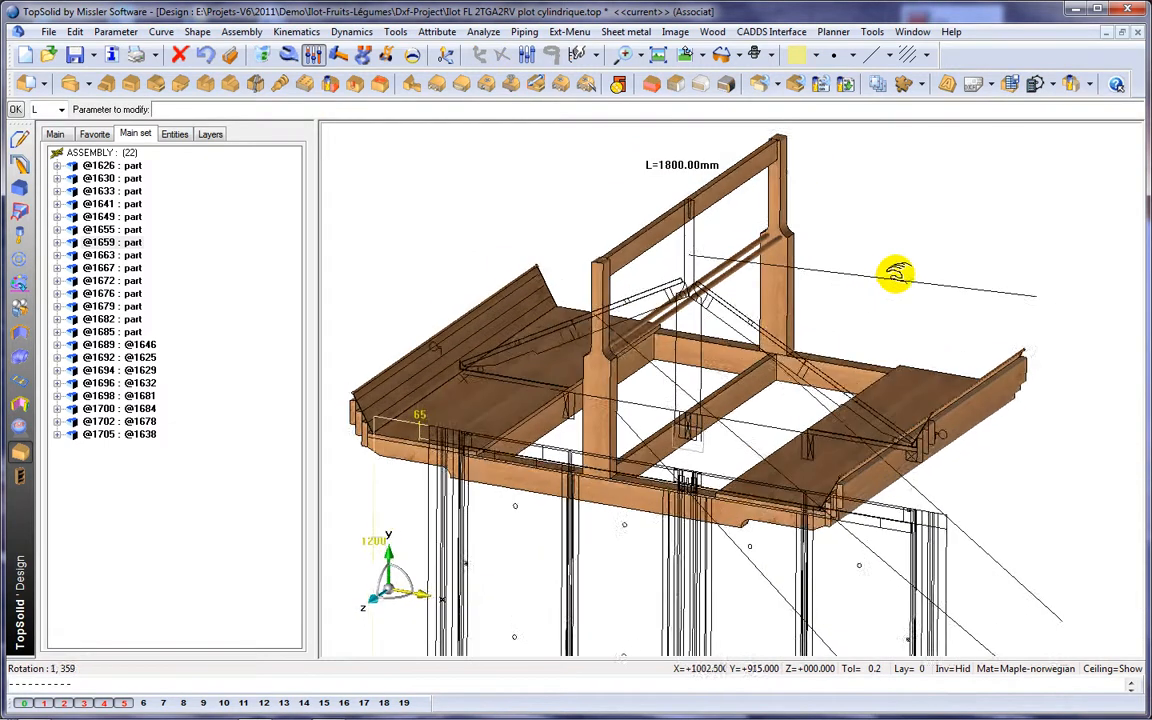
{"action": "left_click", "coordinate": [645, 163]}
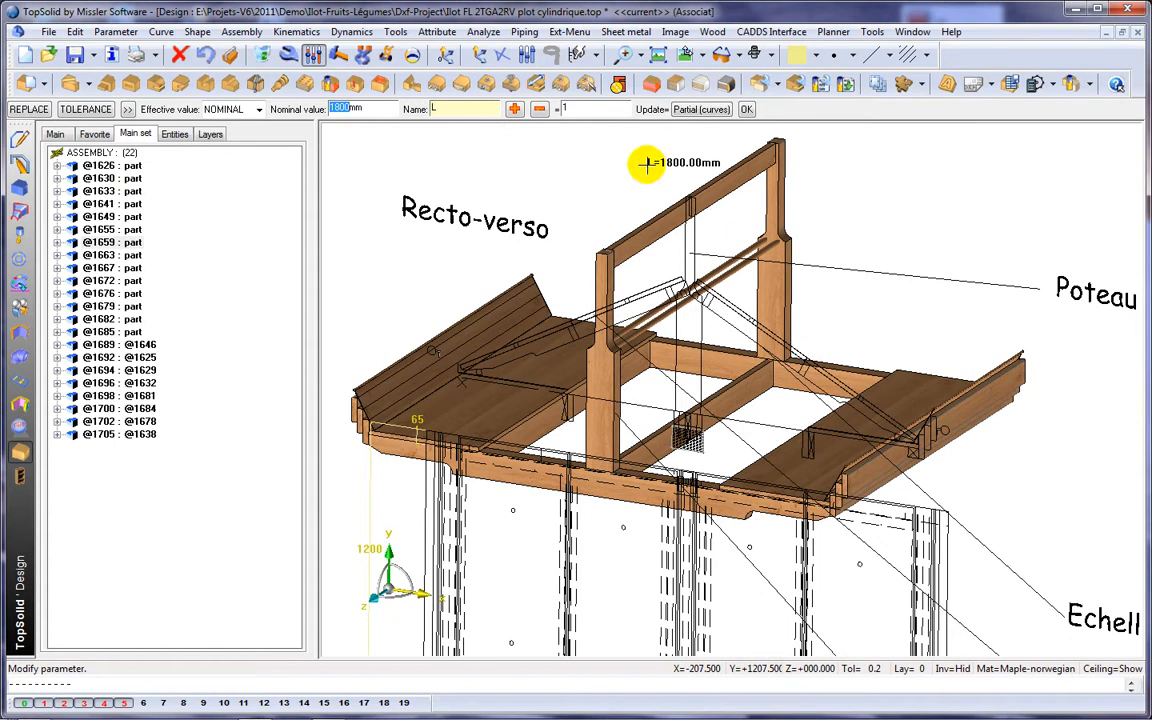
{"action": "key", "text": "Return"}
{"action": "middle_click_drag", "start_coordinate": [645, 163], "coordinate": [650, 188]}
Set the island's length parameter L to 1200 mm and show the model from the front.
{"action": "left_click", "coordinate": [636, 183]}
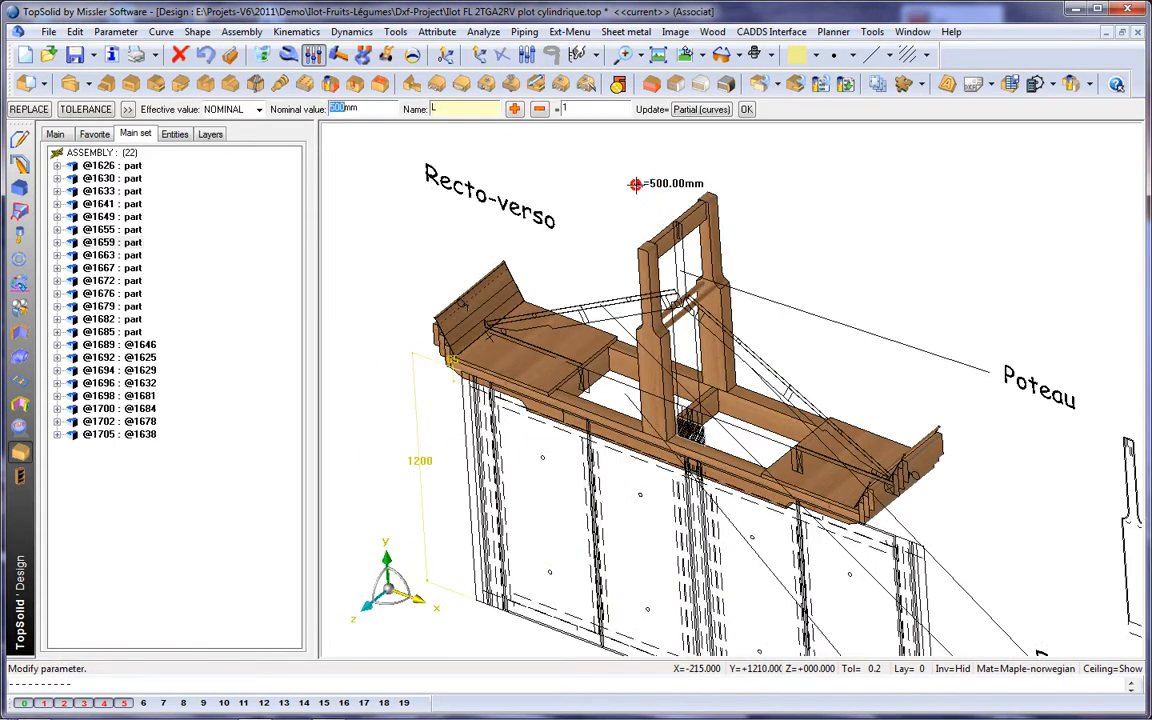
{"action": "type", "text": "1200"}
{"action": "key", "text": "Return"}
{"action": "middle_click_drag", "start_coordinate": [689, 246], "coordinate": [707, 211]}
{"action": "left_click", "coordinate": [685, 57]}
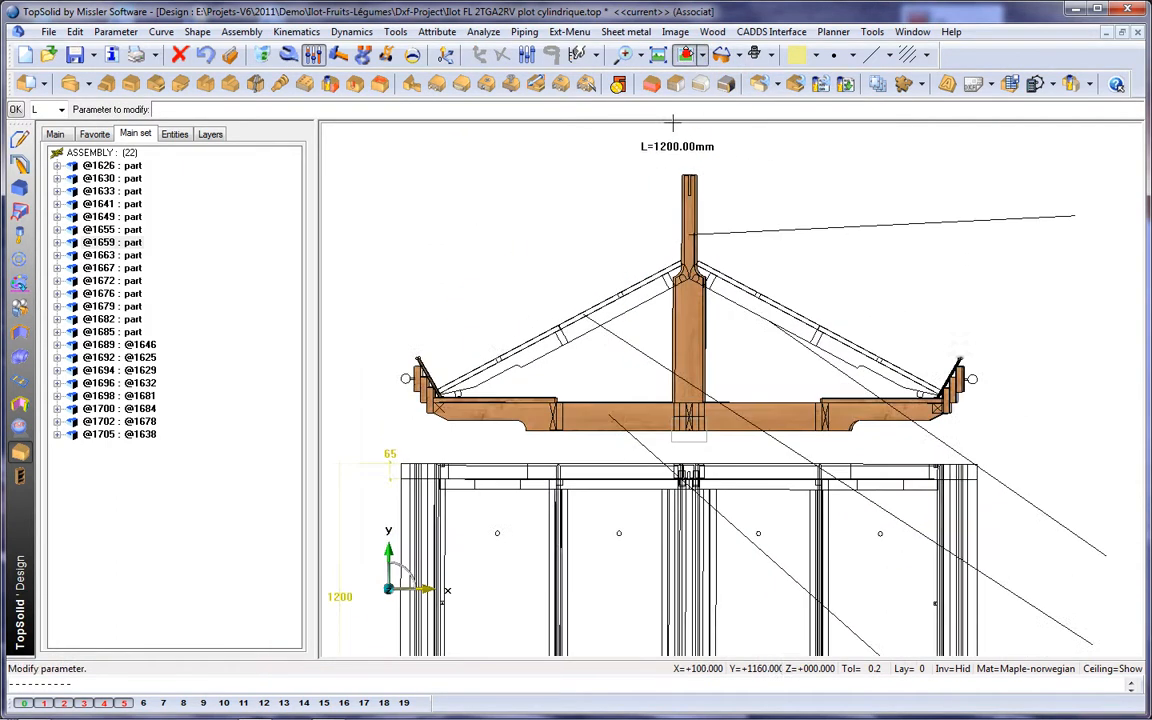
{"action": "double_click", "coordinate": [317, 253]}
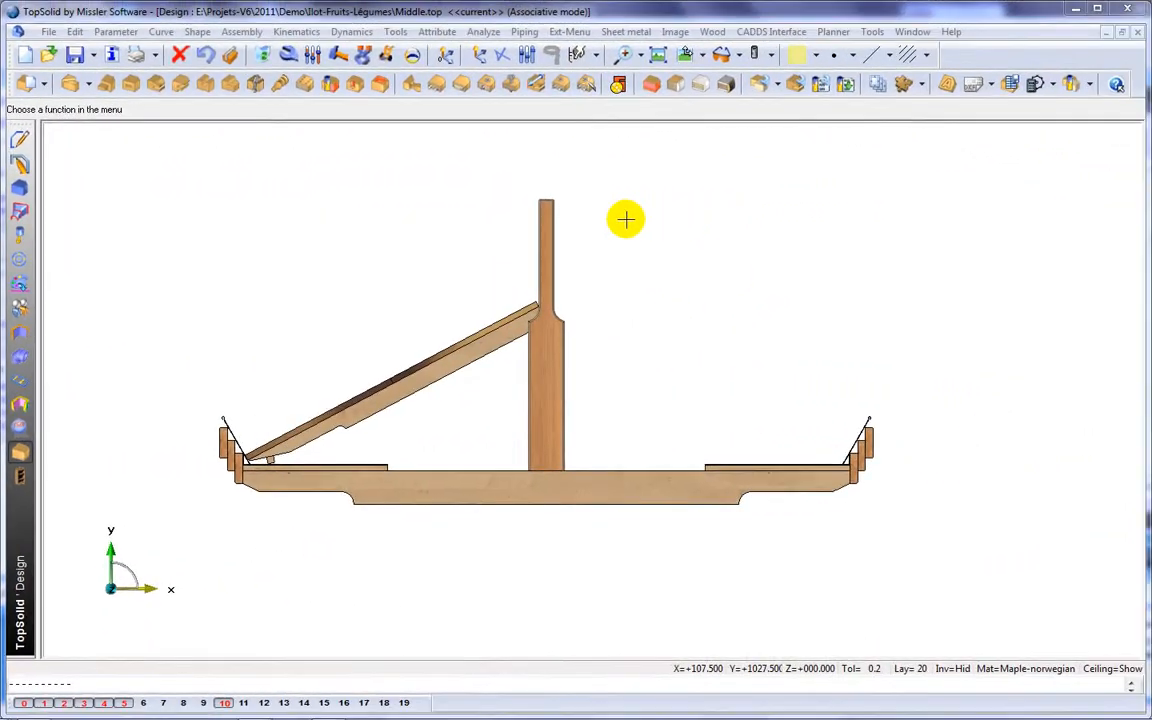
Examine the Middle.top assembly with its sloping ladder and shelves in conical perspective, ending in a single front view.
{"action": "scroll", "coordinate": [591, 233], "scroll_direction": "up", "scroll_amount": 2}
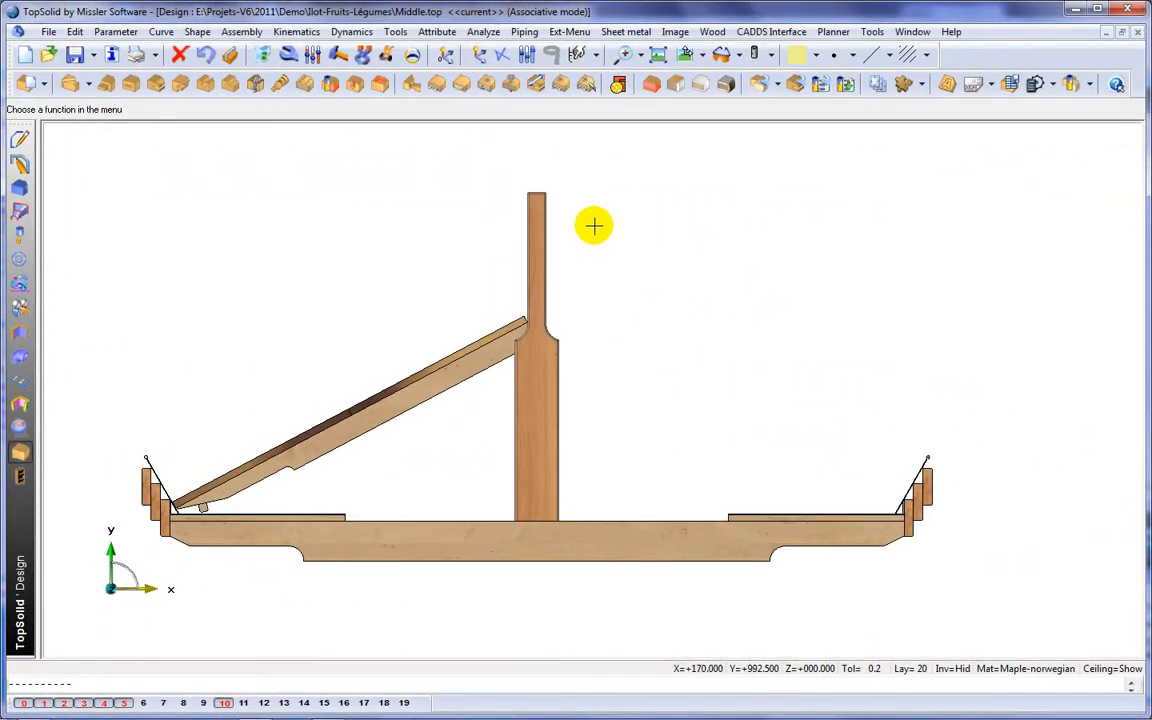
{"action": "right_click", "coordinate": [635, 126]}
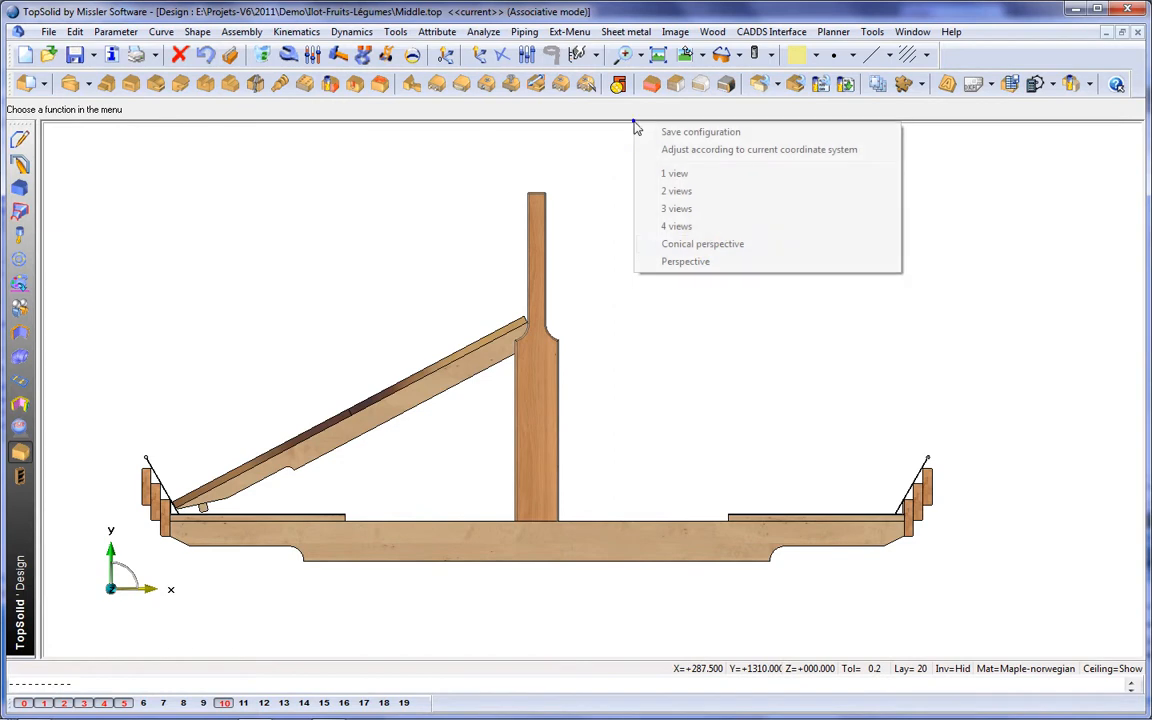
{"action": "left_click", "coordinate": [703, 245]}
{"action": "scroll", "coordinate": [586, 230], "scroll_direction": "up", "scroll_amount": 2}
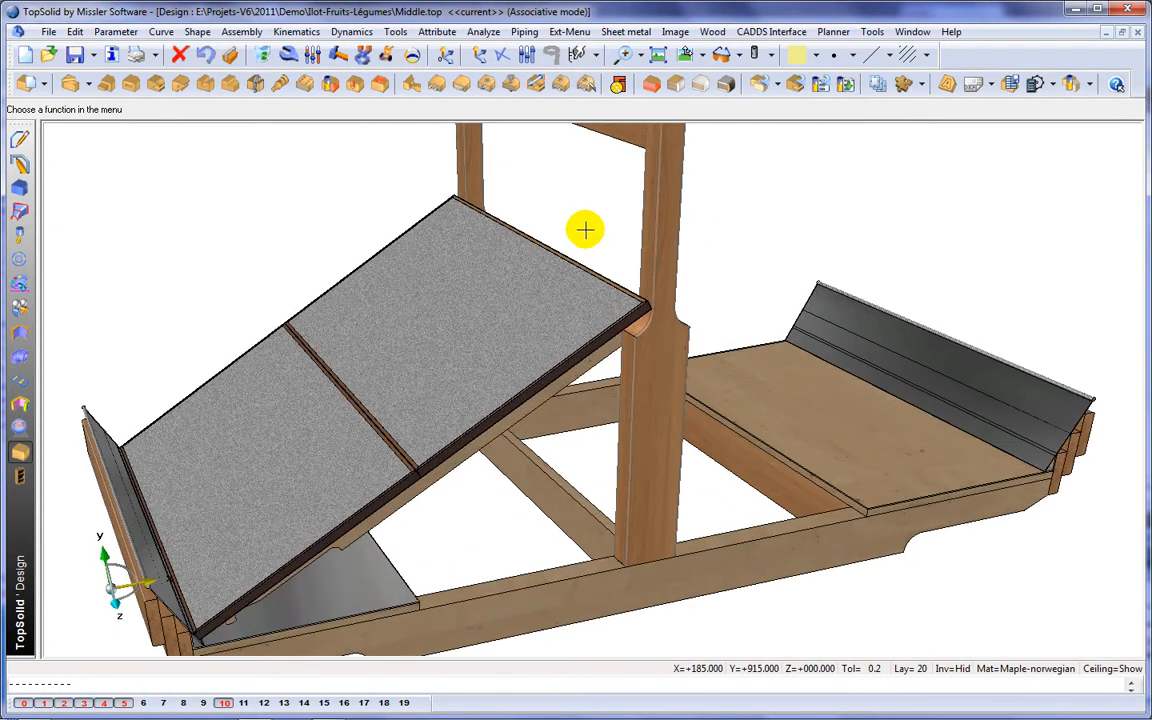
{"action": "mouse_move", "coordinate": [587, 230]}
{"action": "middle_mouse_down"}
{"action": "mouse_move", "coordinate": [583, 263]}
{"action": "mouse_move", "coordinate": [579, 231]}
{"action": "middle_mouse_up"}
{"action": "scroll", "coordinate": [586, 290], "scroll_direction": "down", "scroll_amount": 2}
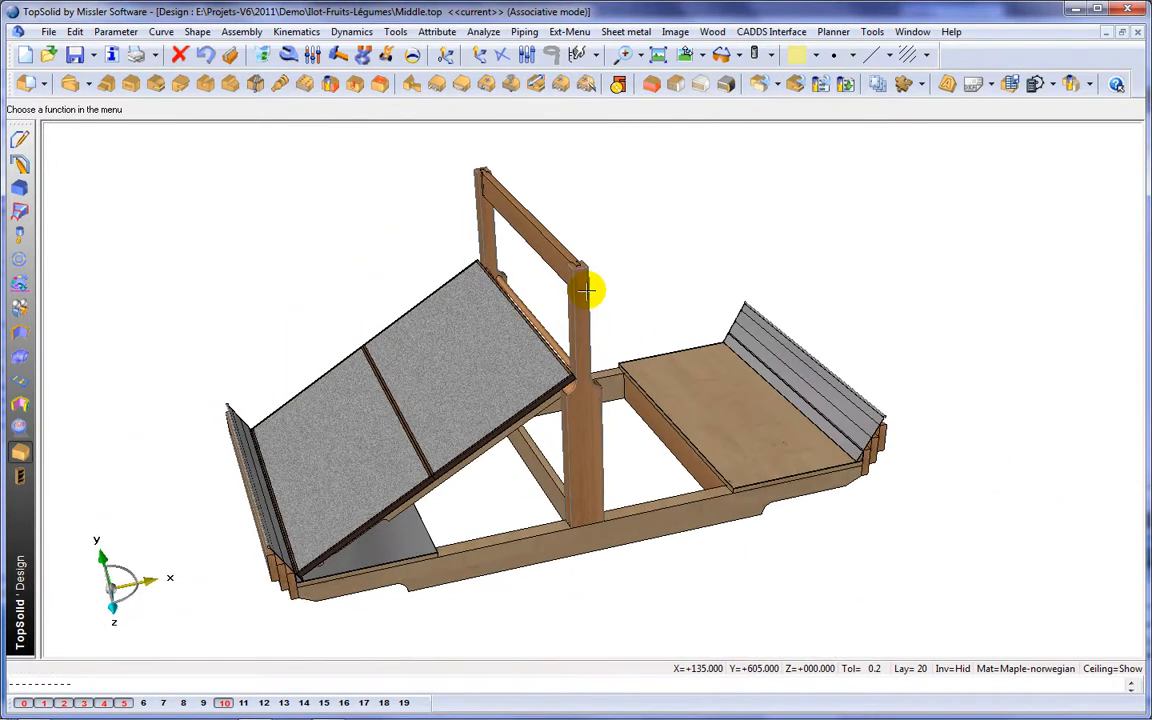
{"action": "middle_click_drag", "start_coordinate": [588, 290], "coordinate": [568, 262]}
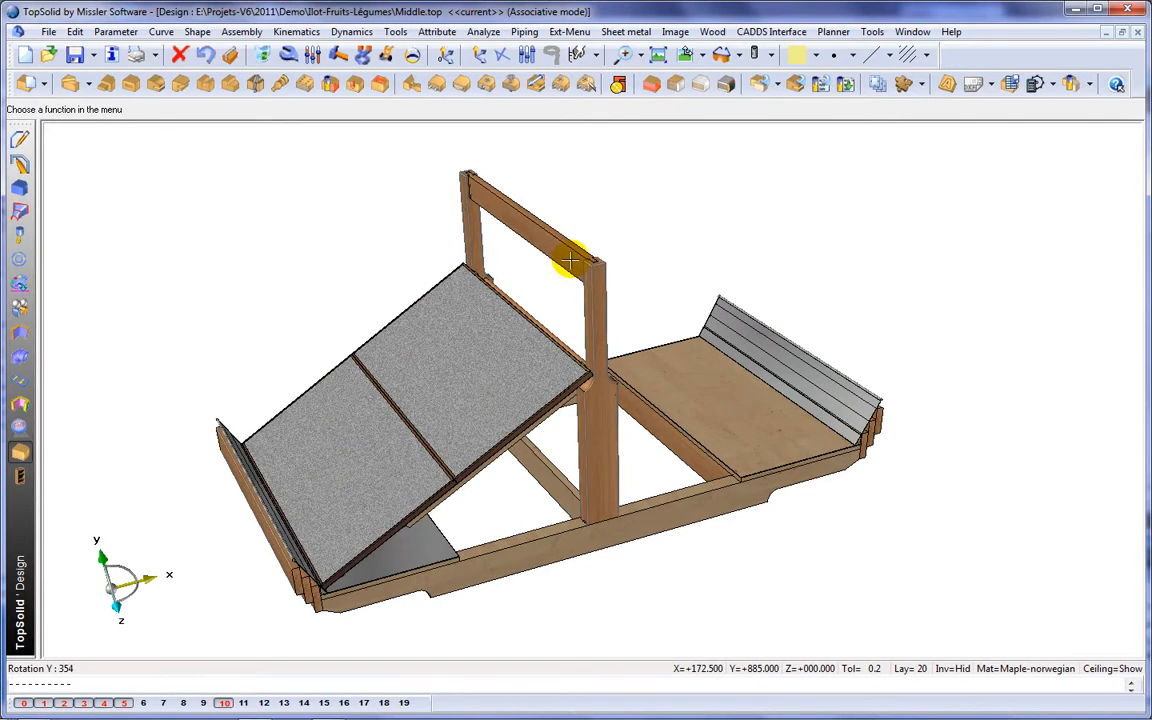
{"action": "right_click", "coordinate": [664, 122]}
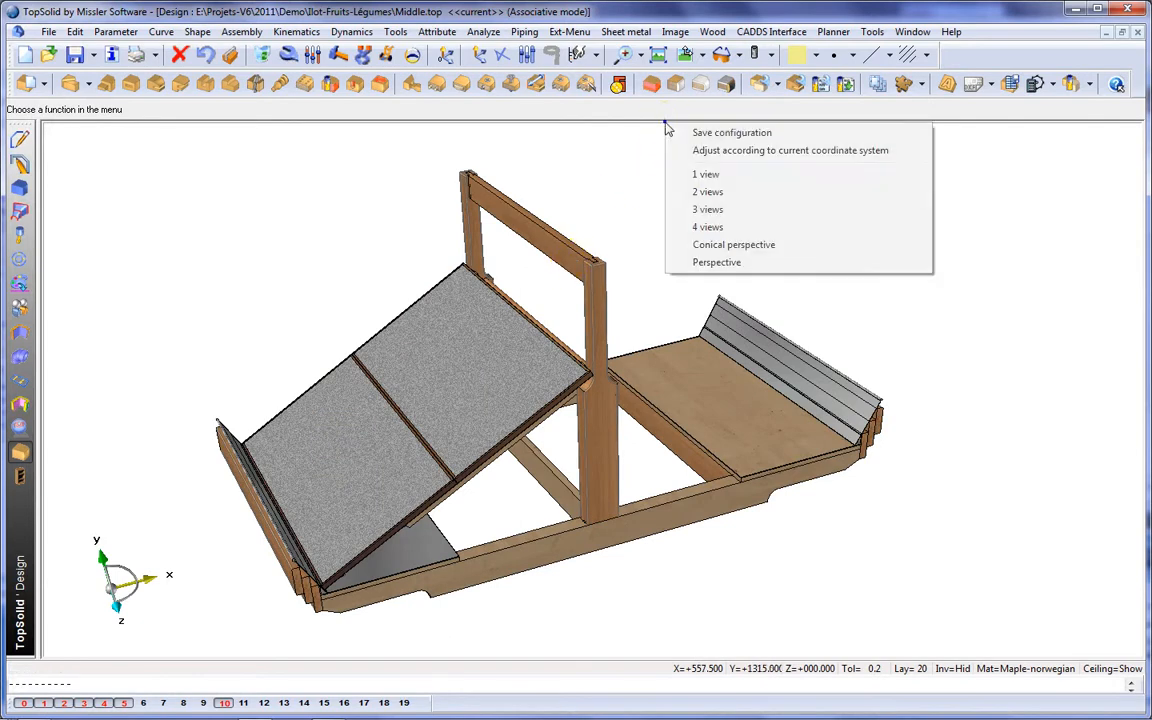
{"action": "left_click", "coordinate": [710, 176]}
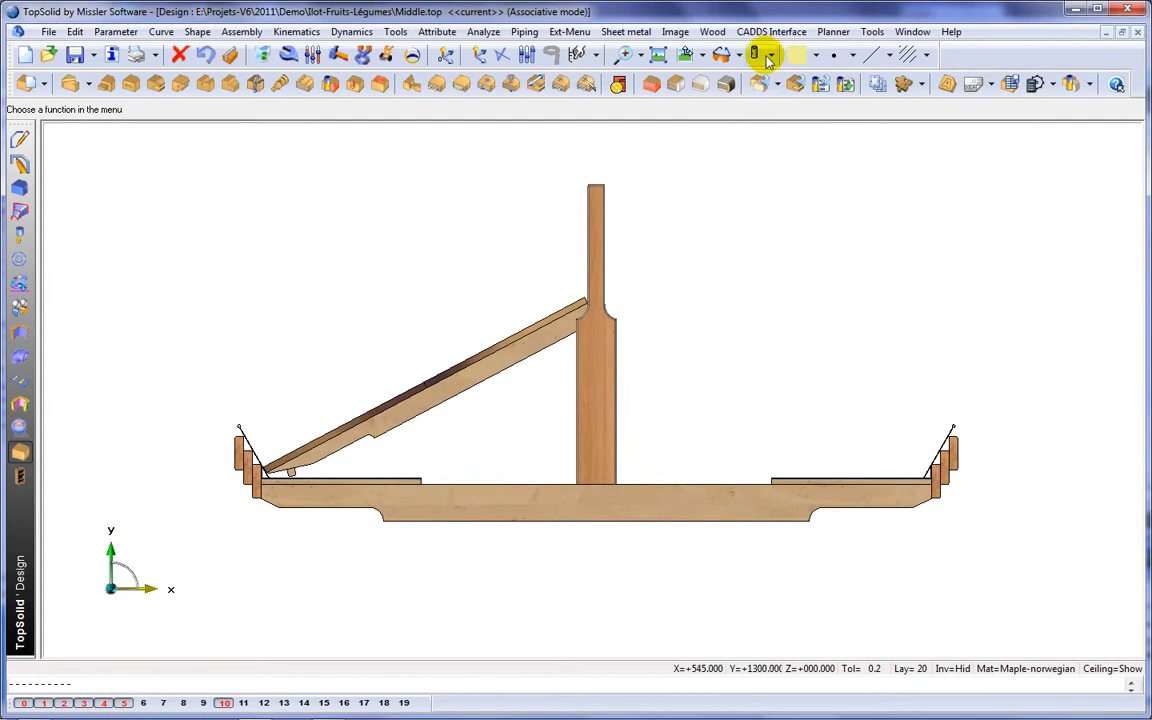
Display the 2D drawing curves together with the shapes of the Middle assembly.
{"action": "left_click", "coordinate": [769, 57]}
{"action": "left_click", "coordinate": [786, 173]}
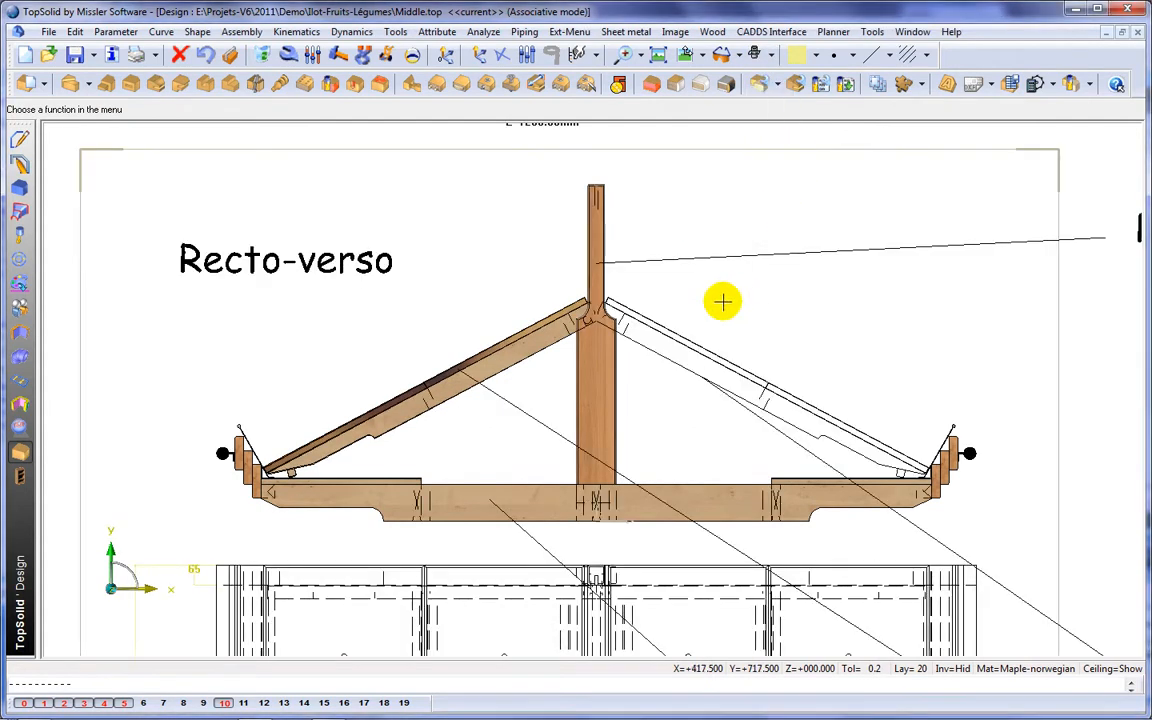
{"action": "scroll", "coordinate": [726, 296], "scroll_direction": "down", "scroll_amount": 5}
{"action": "scroll", "coordinate": [518, 313], "scroll_direction": "up", "scroll_amount": 5}
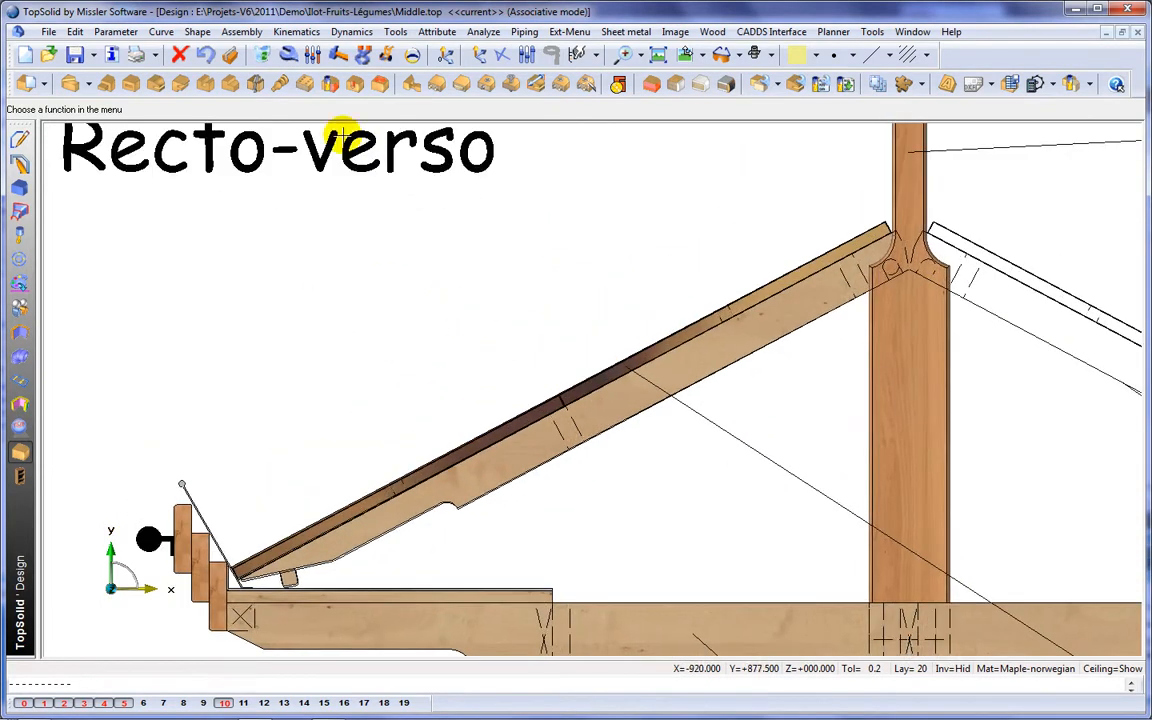
Move the sloping ladder assembly freehand with Move parents, using global movement and no collision check.
{"action": "left_click", "coordinate": [391, 57]}
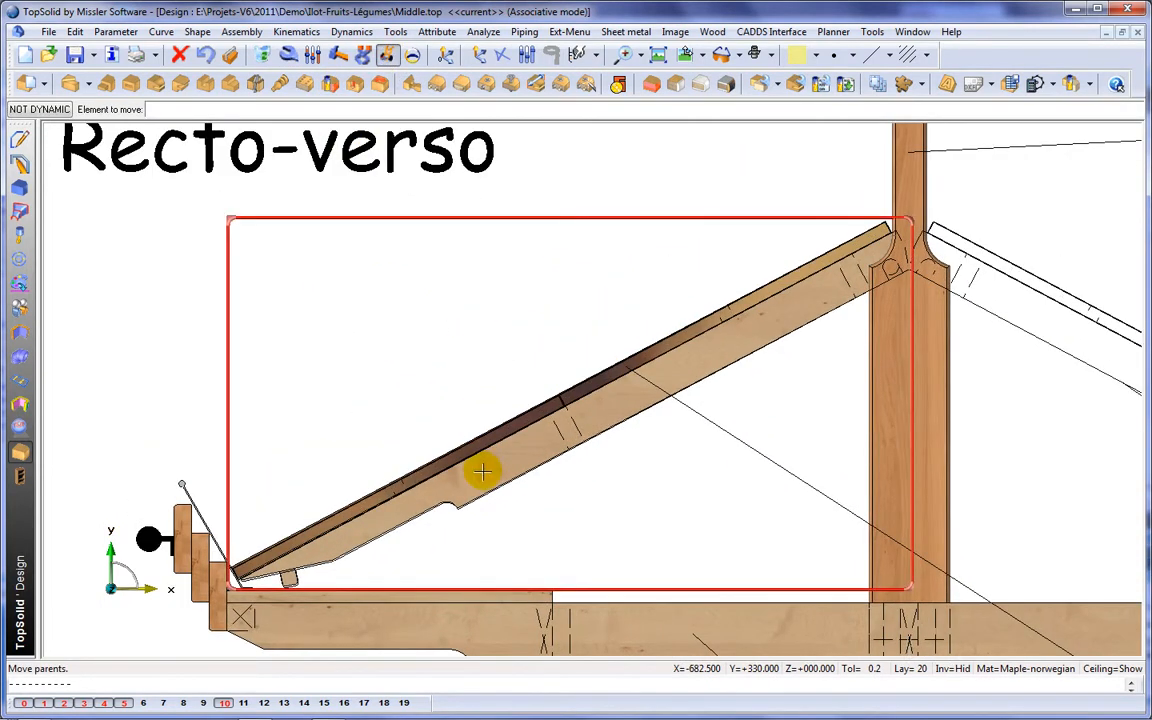
{"action": "left_click", "coordinate": [480, 470]}
{"action": "middle_click_drag", "start_coordinate": [493, 452], "coordinate": [537, 468]}
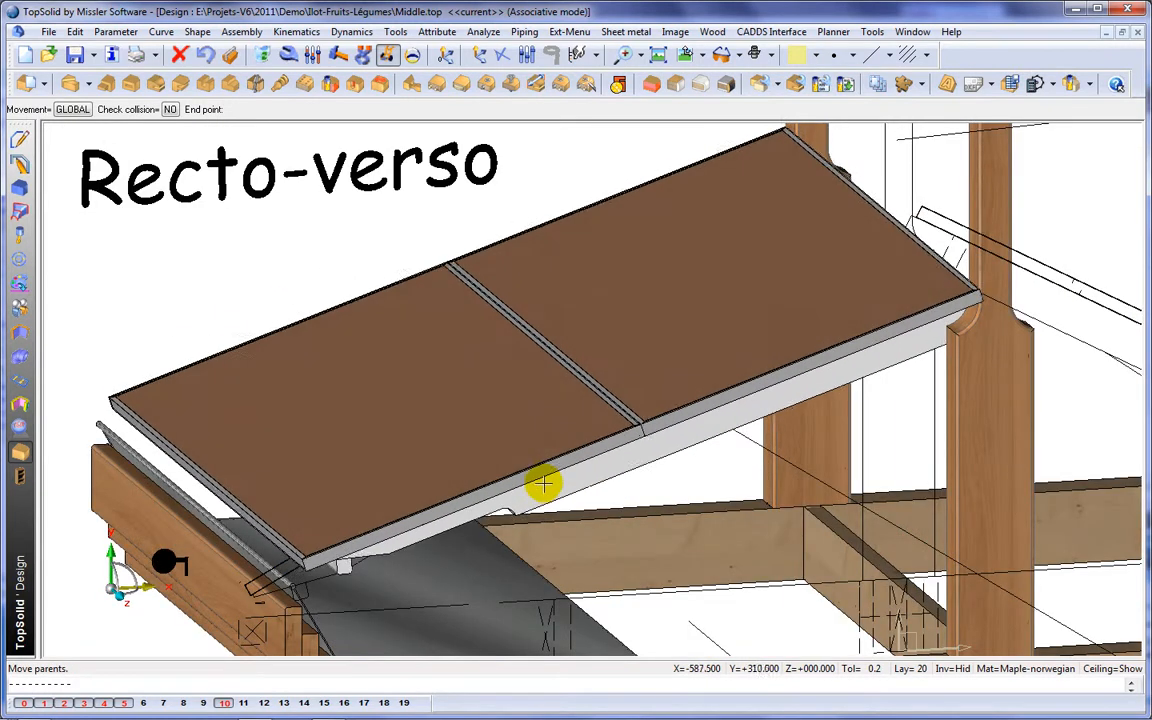
{"action": "left_click", "coordinate": [546, 491]}
{"action": "scroll", "coordinate": [537, 433], "scroll_direction": "down", "scroll_amount": 3}
{"action": "middle_click_drag", "start_coordinate": [537, 430], "coordinate": [519, 388]}
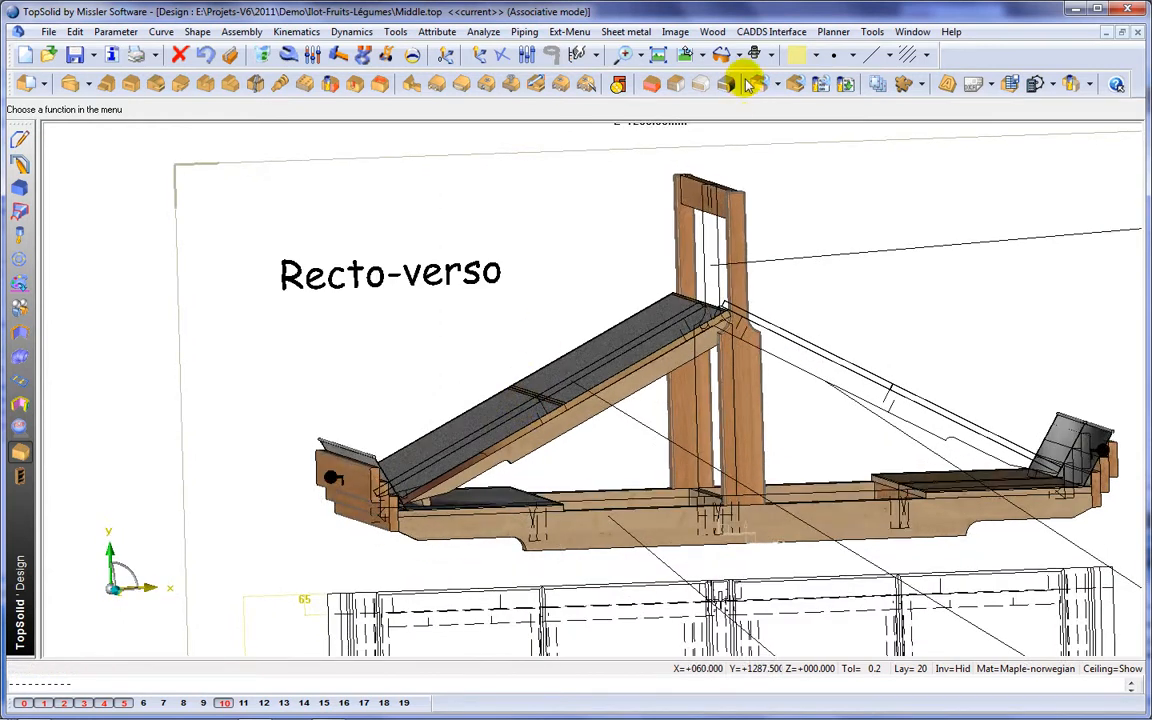
{"action": "left_click", "coordinate": [687, 55]}
{"action": "middle_click_drag", "start_coordinate": [806, 295], "coordinate": [697, 270]}
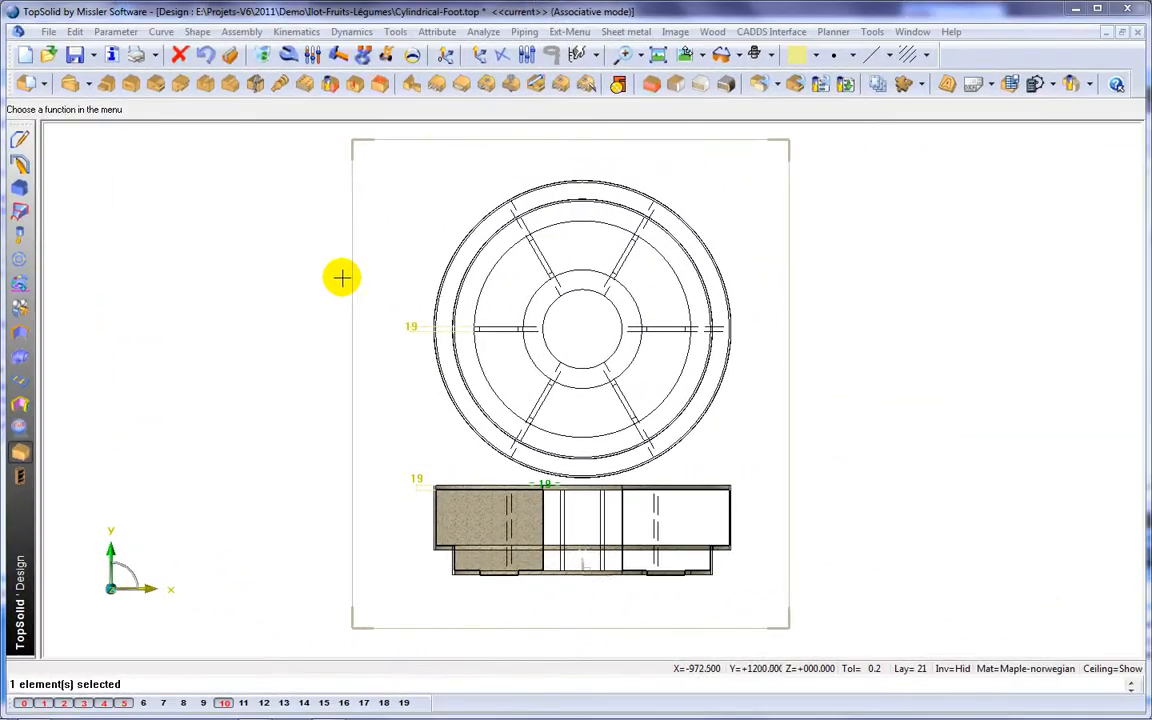
Repeat the vertical rib panel of the cylindrical foot around the Y+ axis for six ribs in total.
{"action": "middle_click_drag", "start_coordinate": [341, 277], "coordinate": [466, 291]}
{"action": "scroll", "coordinate": [515, 483], "scroll_direction": "up", "scroll_amount": 3}
{"action": "middle_click_drag", "start_coordinate": [519, 483], "coordinate": [517, 363]}
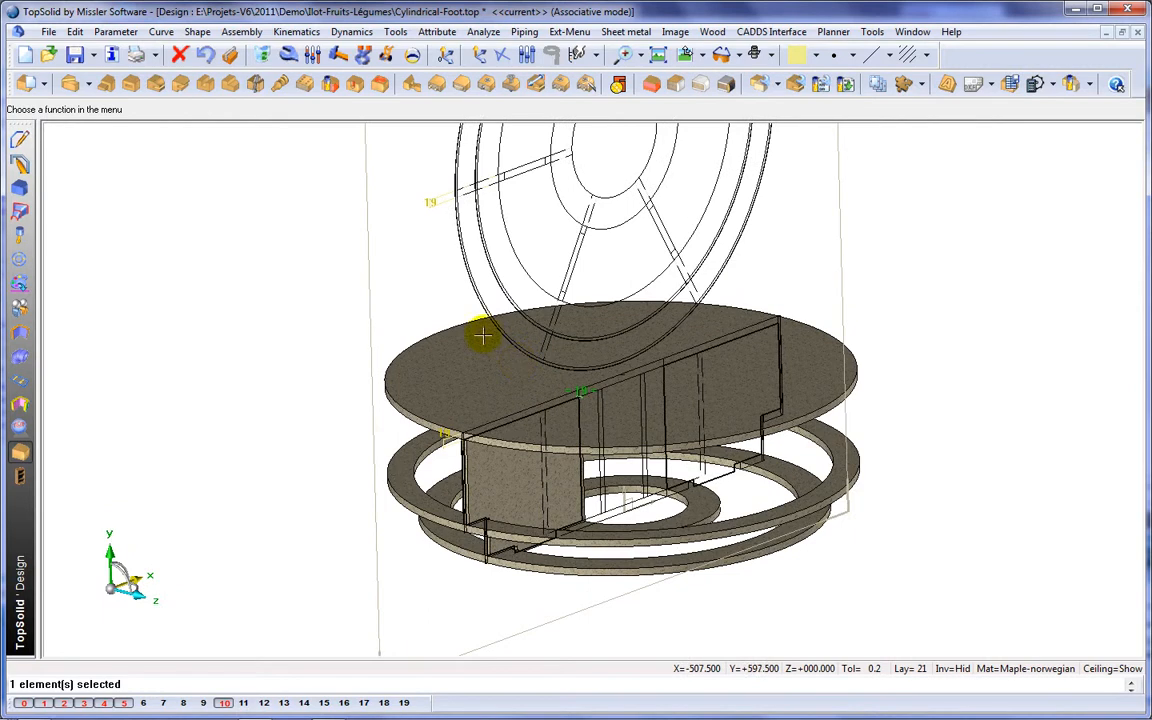
{"action": "left_click", "coordinate": [75, 31]}
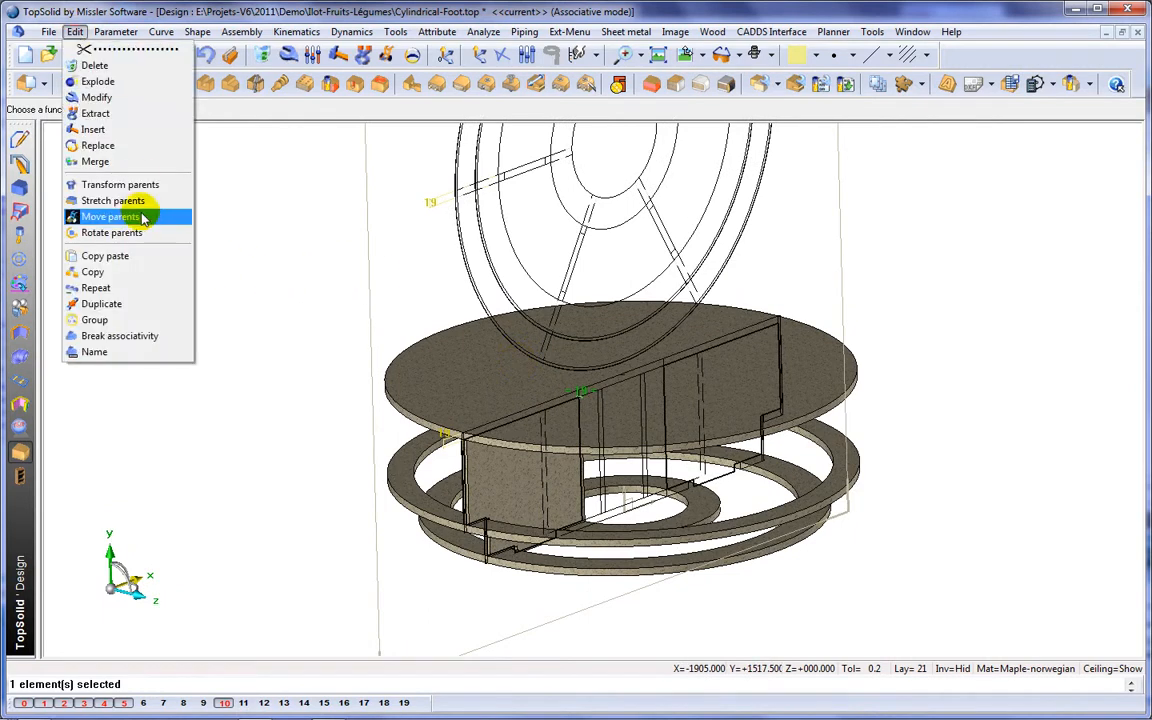
{"action": "left_click", "coordinate": [96, 288]}
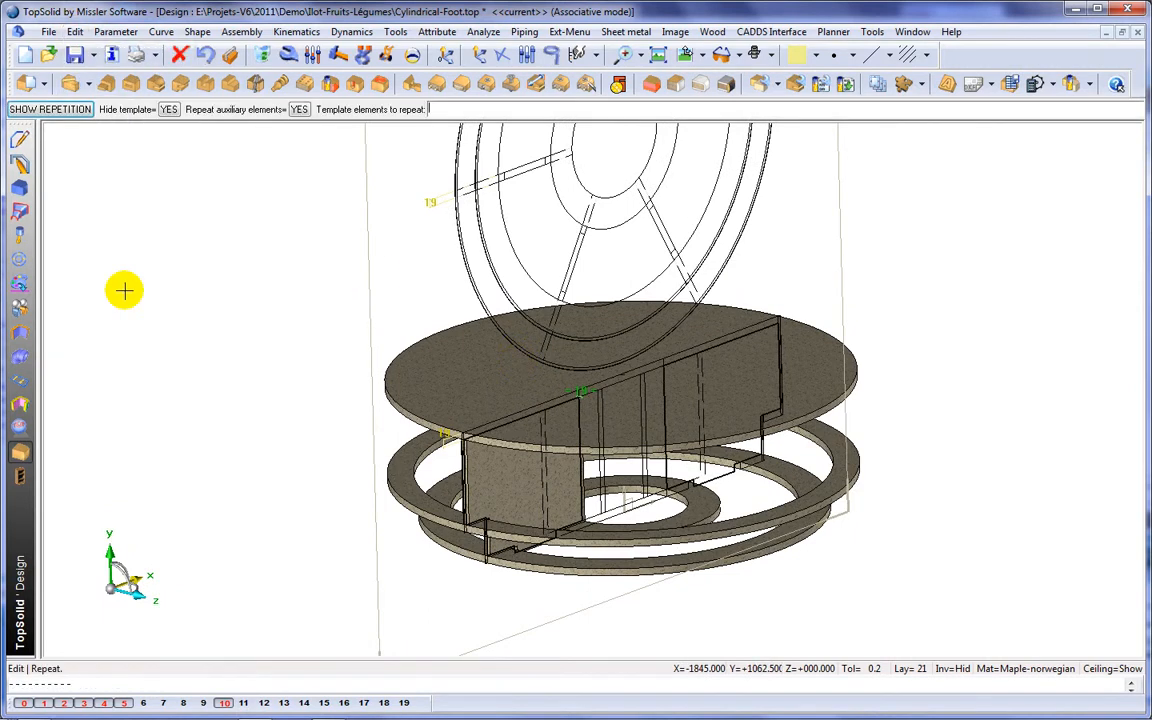
{"action": "left_click", "coordinate": [470, 470]}
{"action": "left_click", "coordinate": [77, 110]}
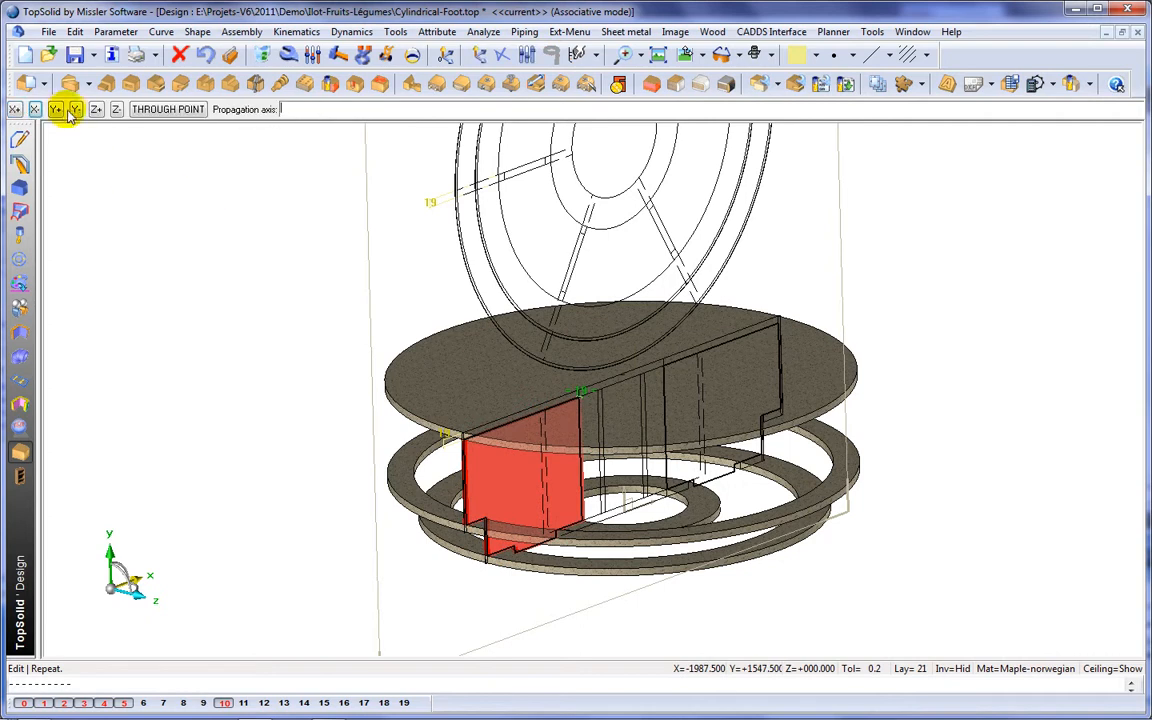
{"action": "left_click", "coordinate": [58, 111]}
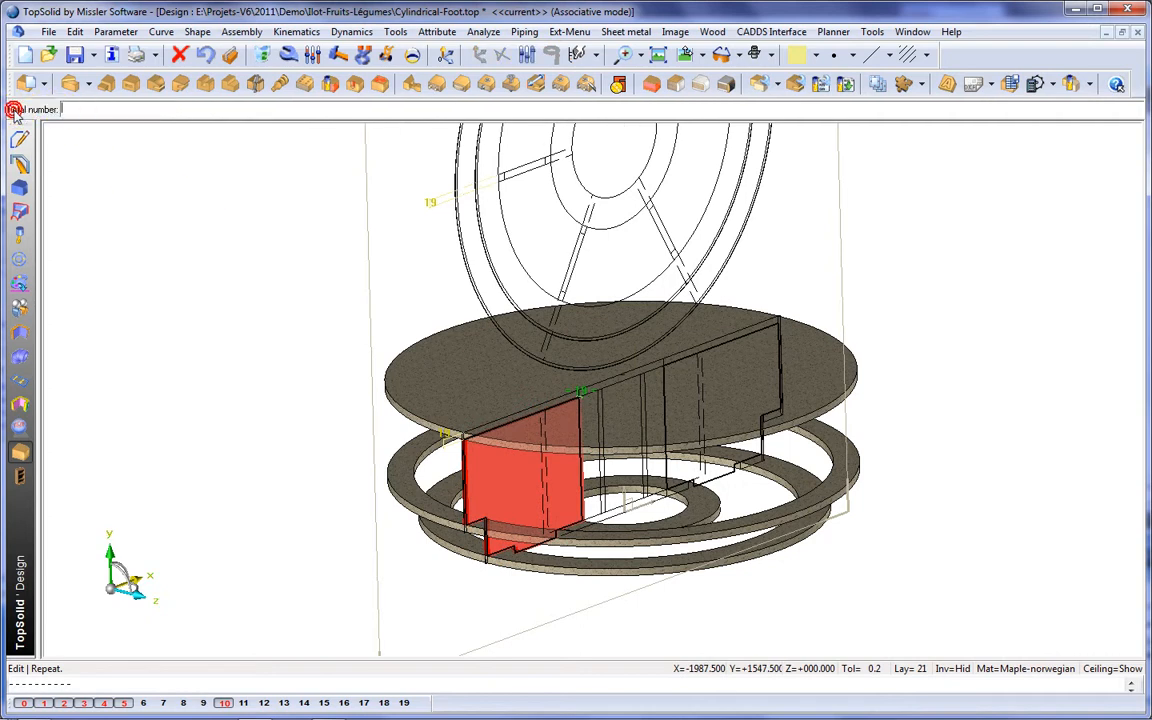
{"action": "key", "text": "Return"}
{"action": "middle_click_drag", "start_coordinate": [374, 262], "coordinate": [419, 283]}
Revolve the thin profile at the foot's outer upper edge 360° around the Y+ axis as a solid band.
{"action": "left_click", "coordinate": [22, 185]}
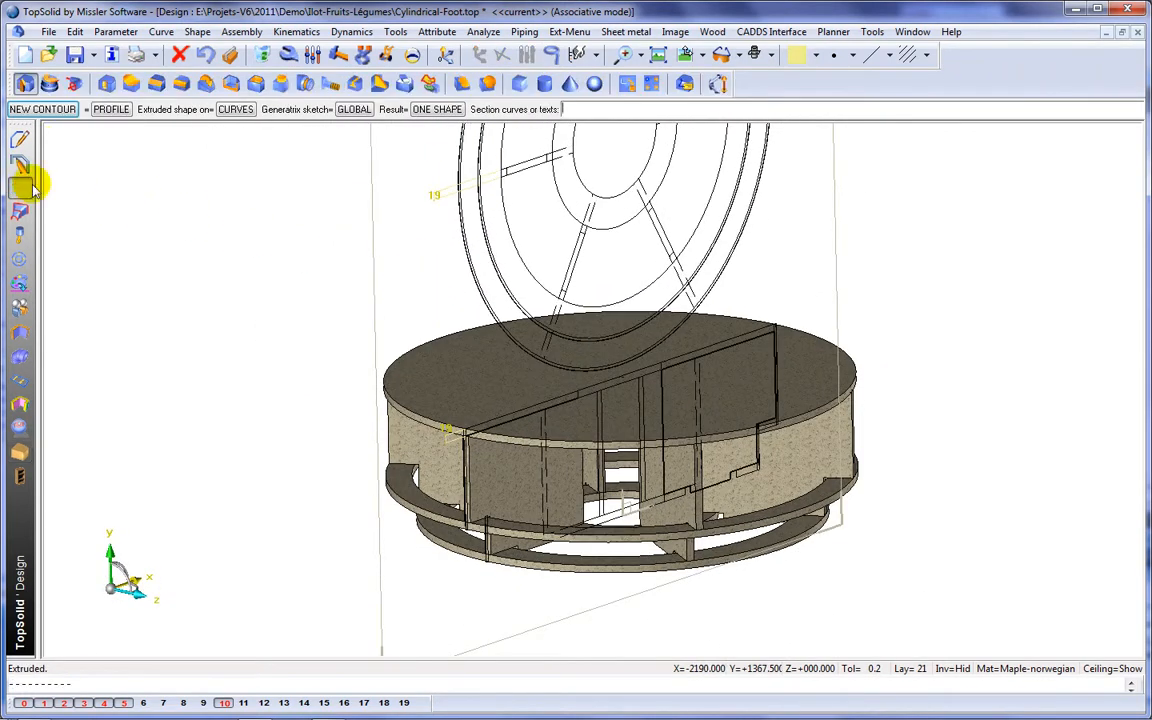
{"action": "left_click", "coordinate": [50, 86]}
{"action": "scroll", "coordinate": [470, 540], "scroll_direction": "up", "scroll_amount": 1}
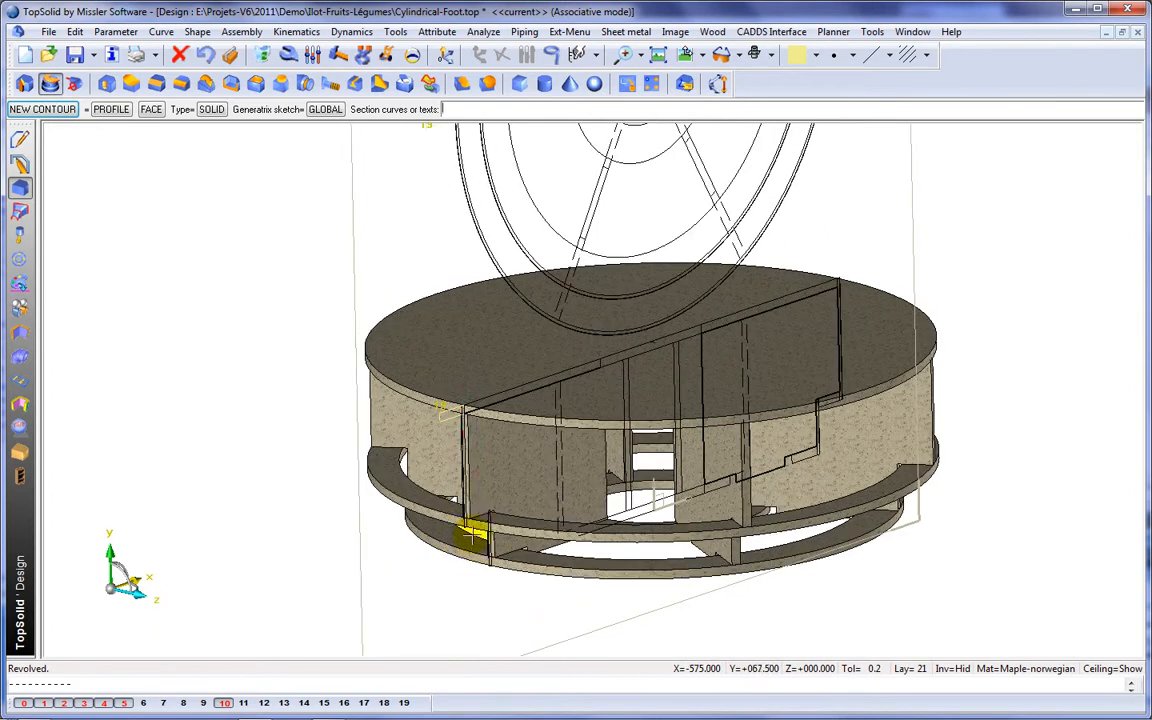
{"action": "left_click", "coordinate": [461, 505]}
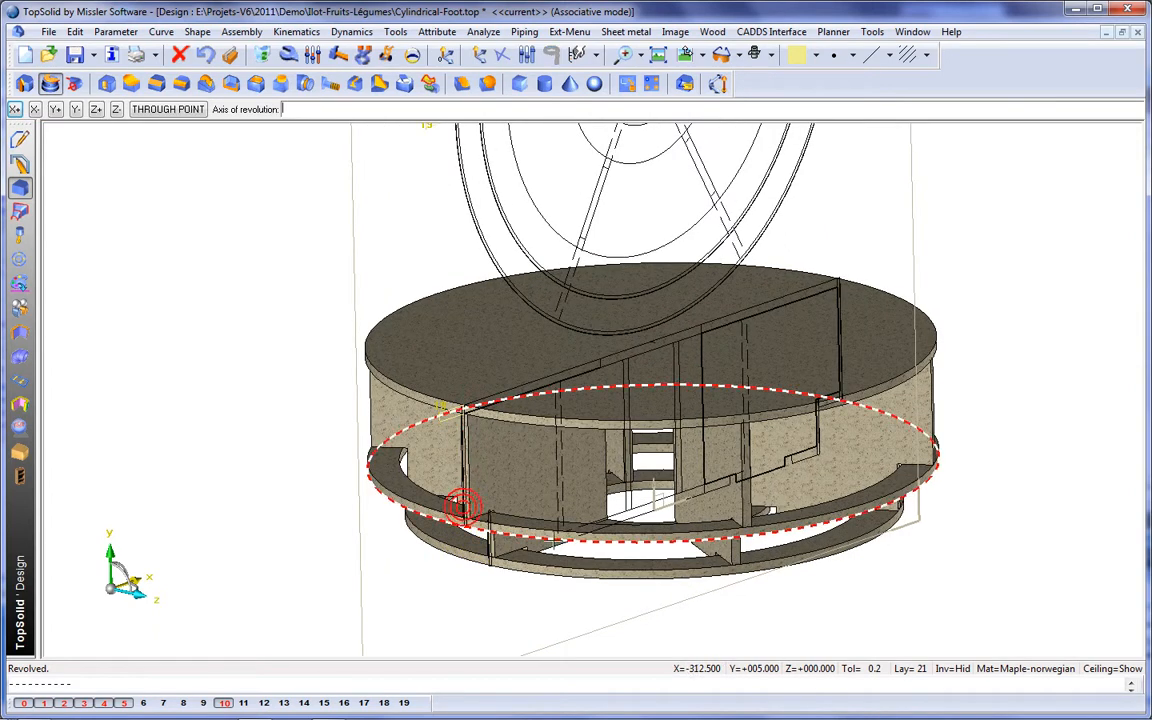
{"action": "right_click", "coordinate": [603, 550]}
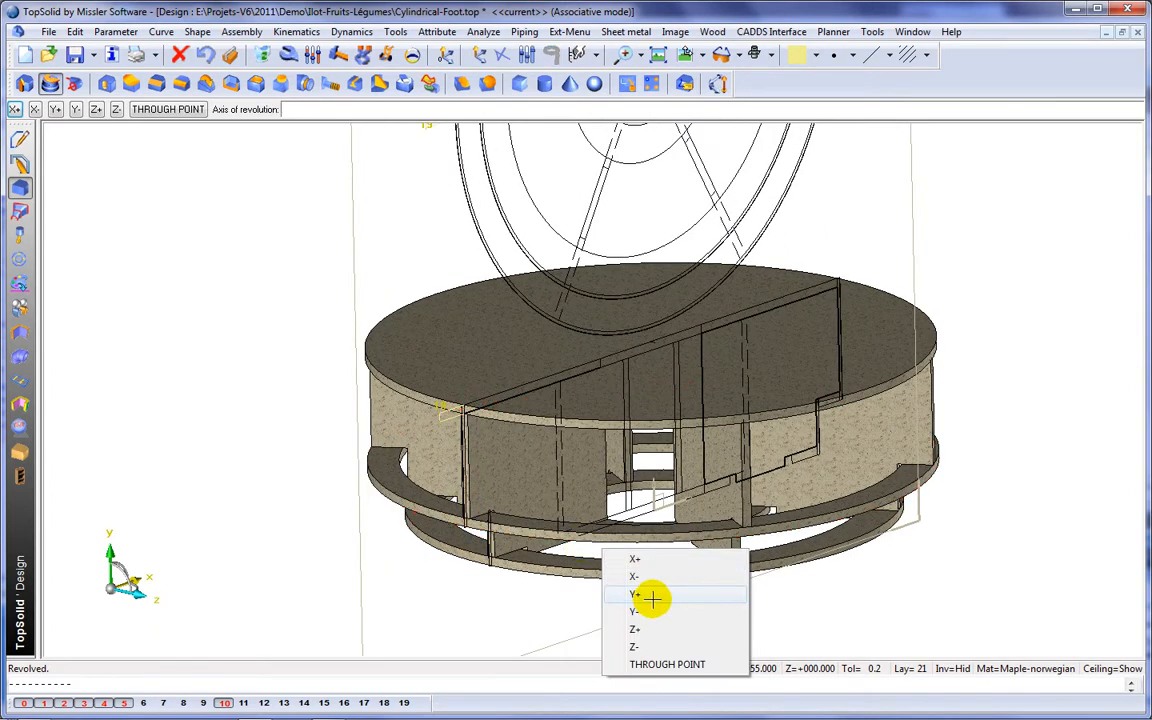
{"action": "left_click", "coordinate": [651, 598]}
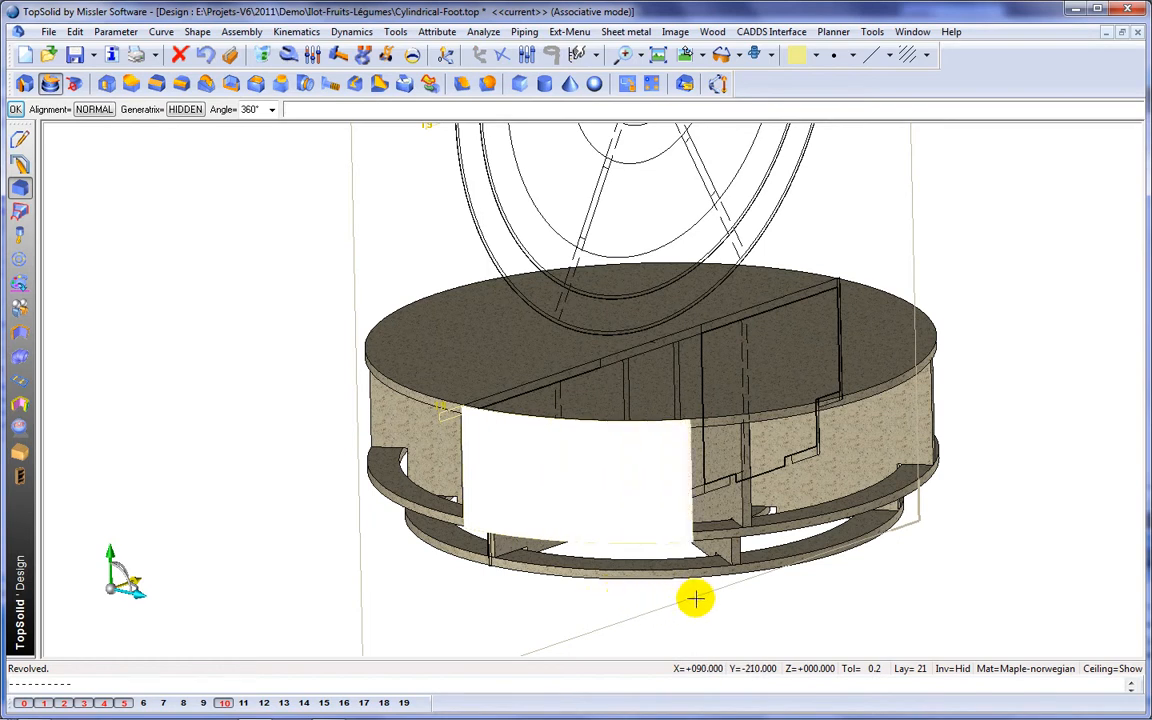
{"action": "left_click", "coordinate": [681, 598]}
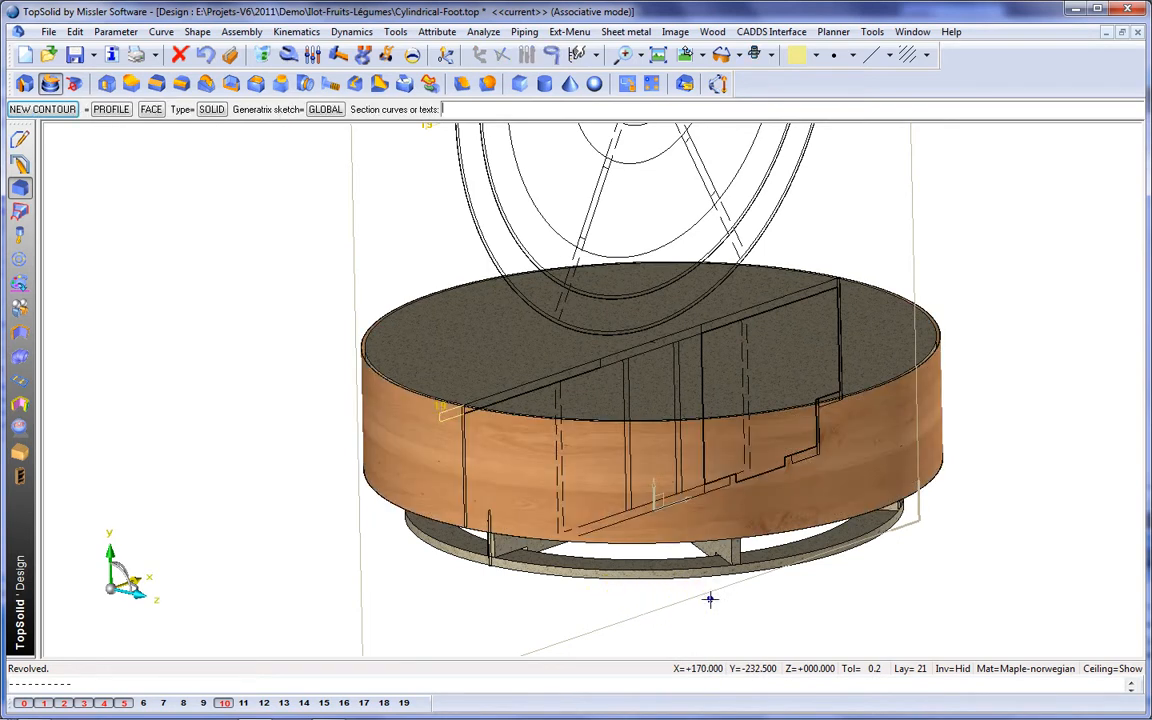
Revolve the thin profile at the foot's recessed lower edge 360° around the Y+ axis as a solid band.
{"action": "left_click", "coordinate": [484, 549]}
{"action": "right_click", "coordinate": [621, 596]}
{"action": "left_click", "coordinate": [652, 512]}
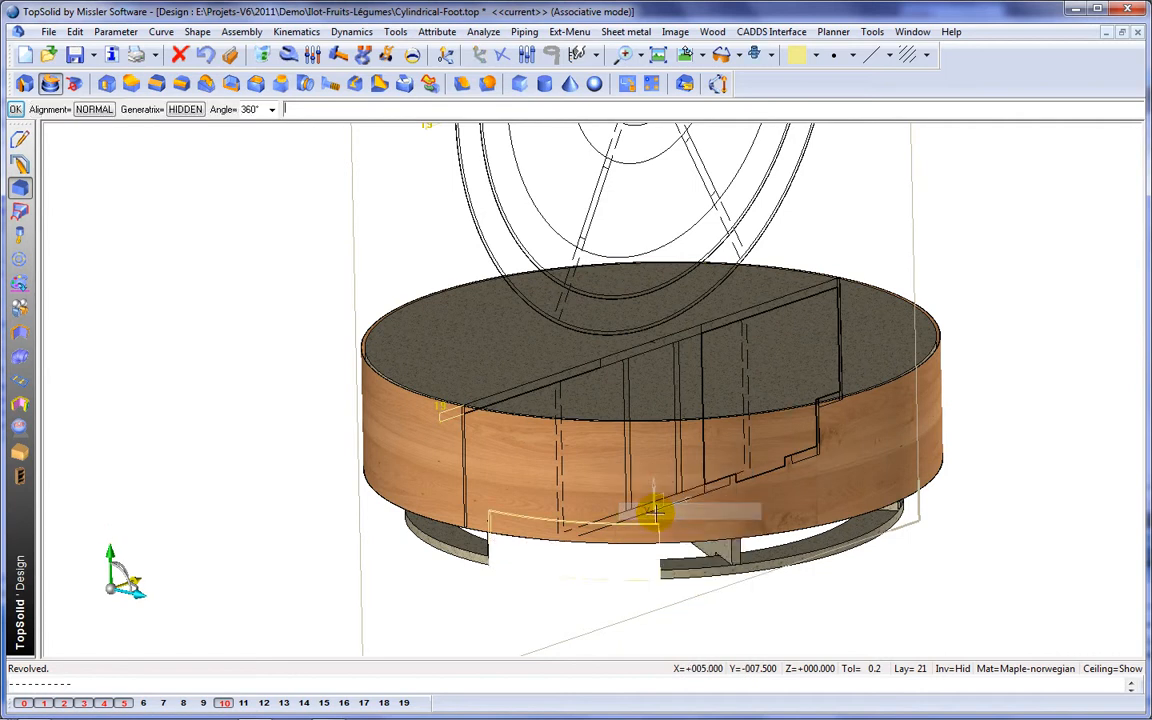
{"action": "left_click", "coordinate": [676, 591]}
Change the display mode and examine the finished cylindrical foot from below and above.
{"action": "middle_click_drag", "start_coordinate": [676, 597], "coordinate": [637, 535]}
{"action": "middle_click_drag", "start_coordinate": [644, 476], "coordinate": [643, 406]}
{"action": "left_click", "coordinate": [773, 60]}
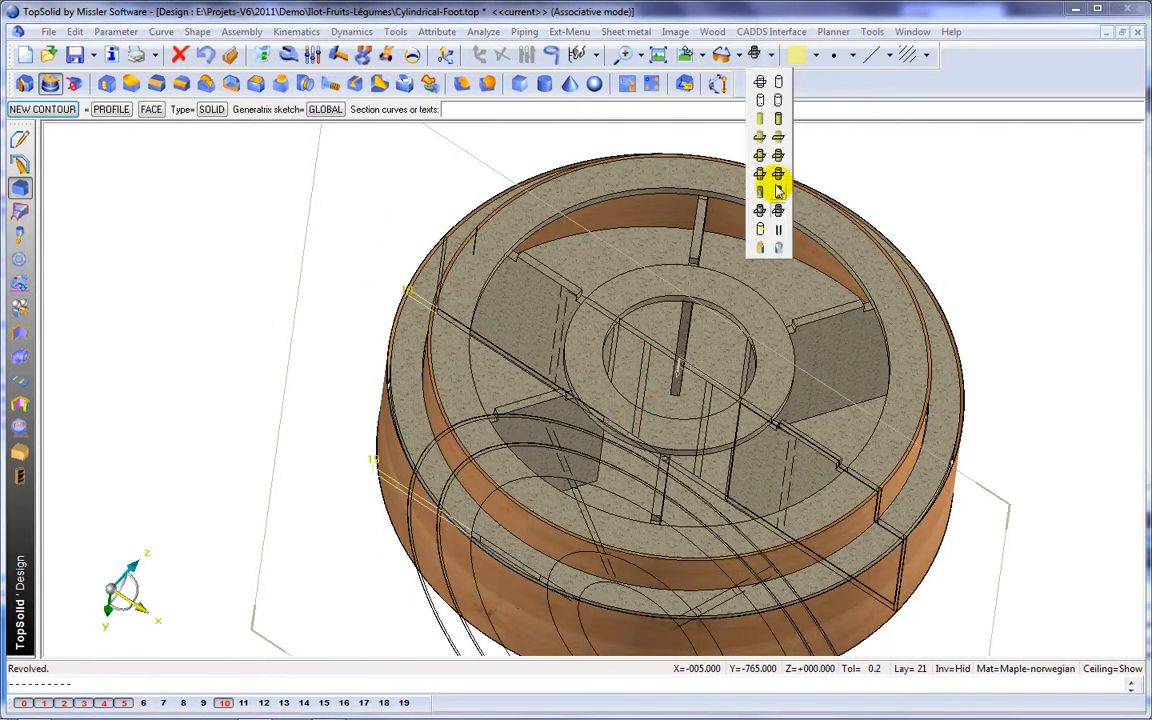
{"action": "left_click", "coordinate": [771, 185]}
{"action": "mouse_move", "coordinate": [770, 200]}
{"action": "middle_mouse_down"}
{"action": "mouse_move", "coordinate": [678, 180]}
{"action": "mouse_move", "coordinate": [699, 180]}
{"action": "mouse_move", "coordinate": [766, 306]}
{"action": "mouse_move", "coordinate": [746, 402]}
{"action": "mouse_move", "coordinate": [738, 330]}
{"action": "middle_mouse_up"}
{"action": "middle_click_drag", "start_coordinate": [687, 193], "coordinate": [683, 237]}
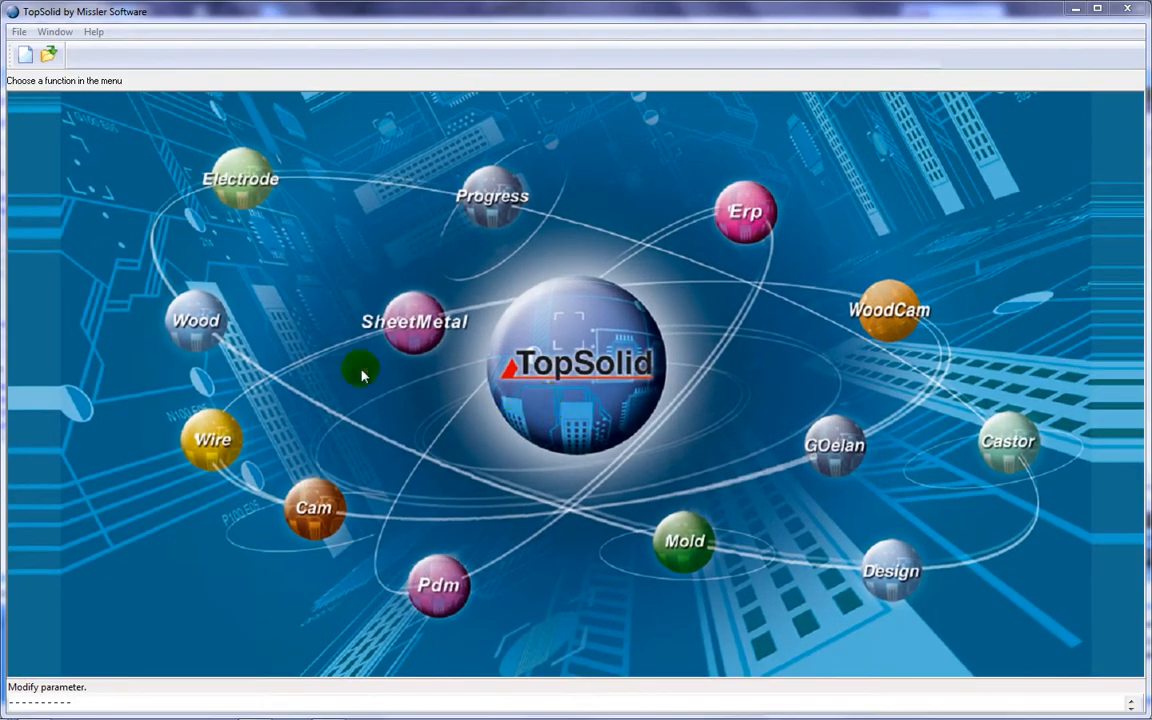
Create a new associative millimetre Design document without template and include Middle.top on its origin coordinate system.
{"action": "left_click", "coordinate": [24, 54]}
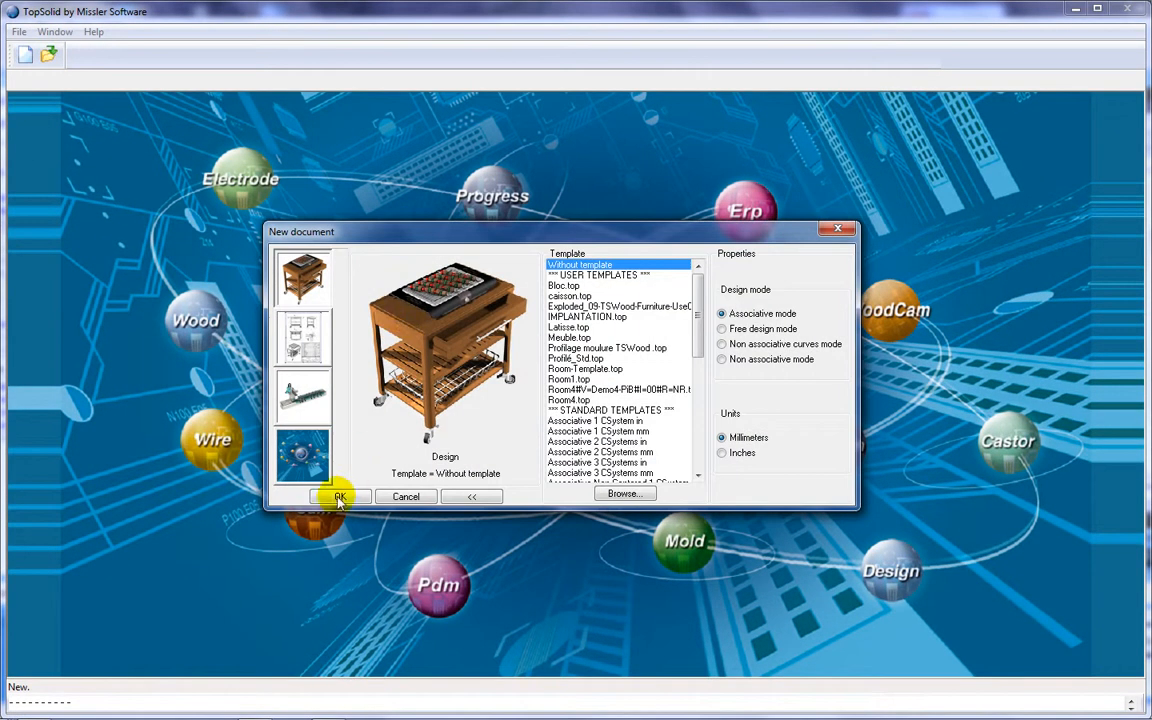
{"action": "left_click", "coordinate": [339, 497]}
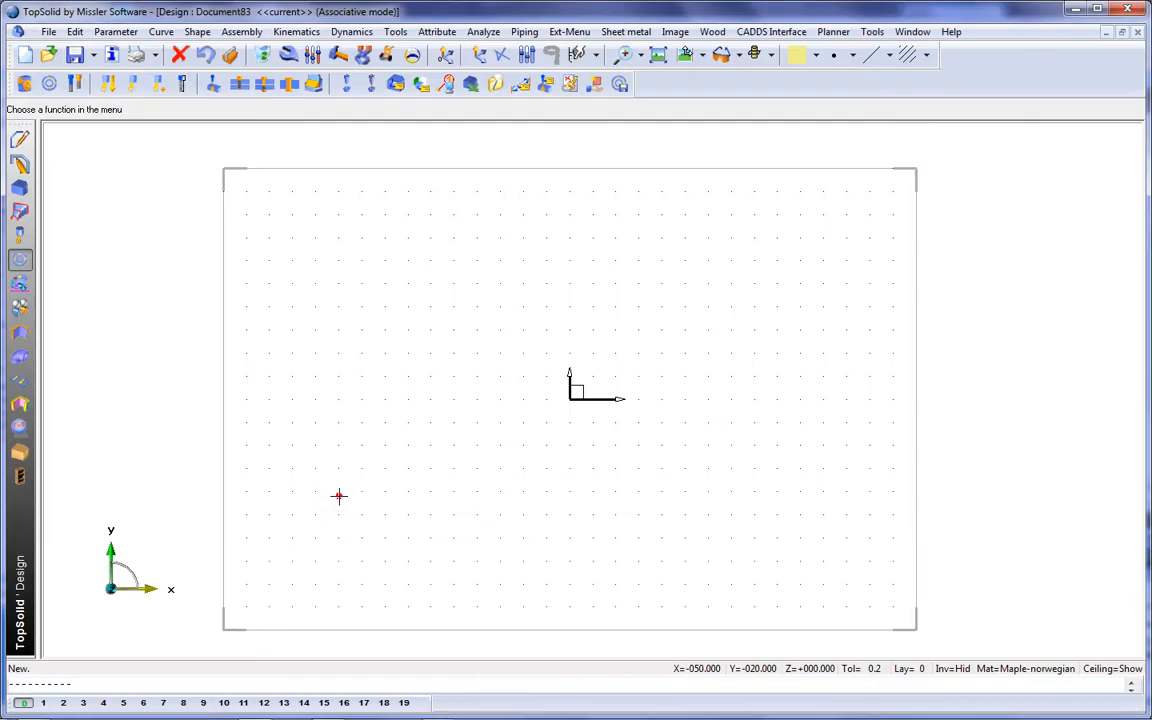
{"action": "left_click", "coordinate": [26, 84]}
{"action": "left_click", "coordinate": [28, 109]}
{"action": "left_click", "coordinate": [340, 255]}
{"action": "left_click", "coordinate": [640, 547]}
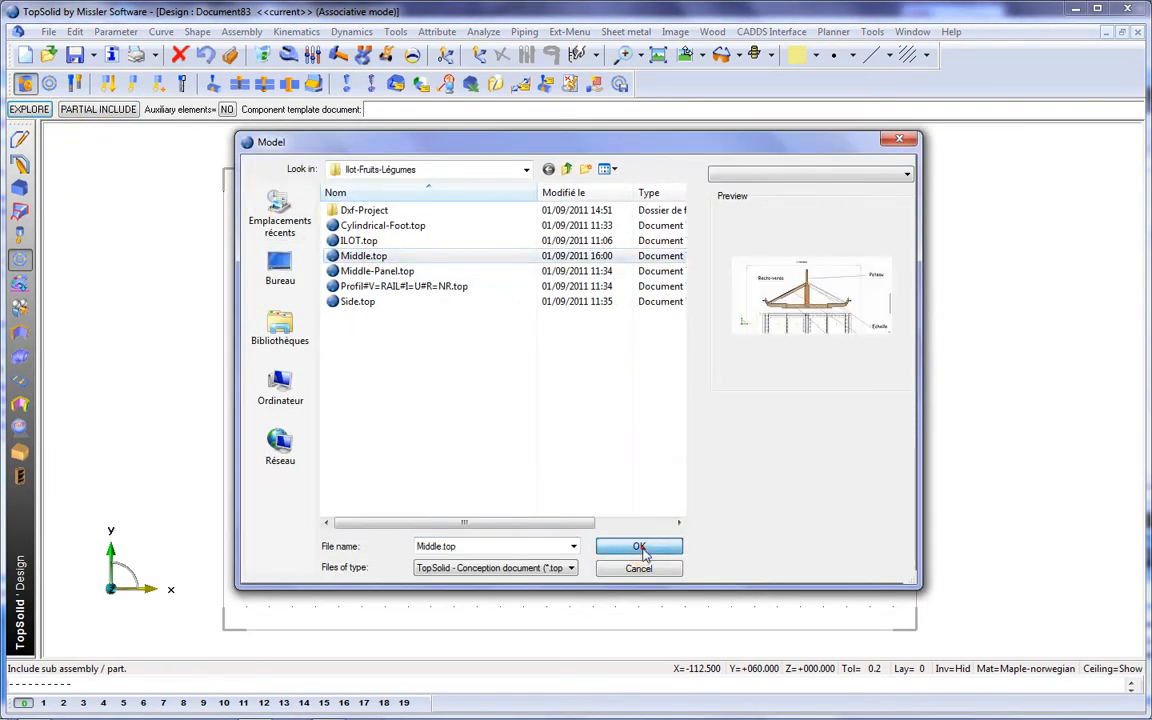
{"action": "key", "text": "Return"}
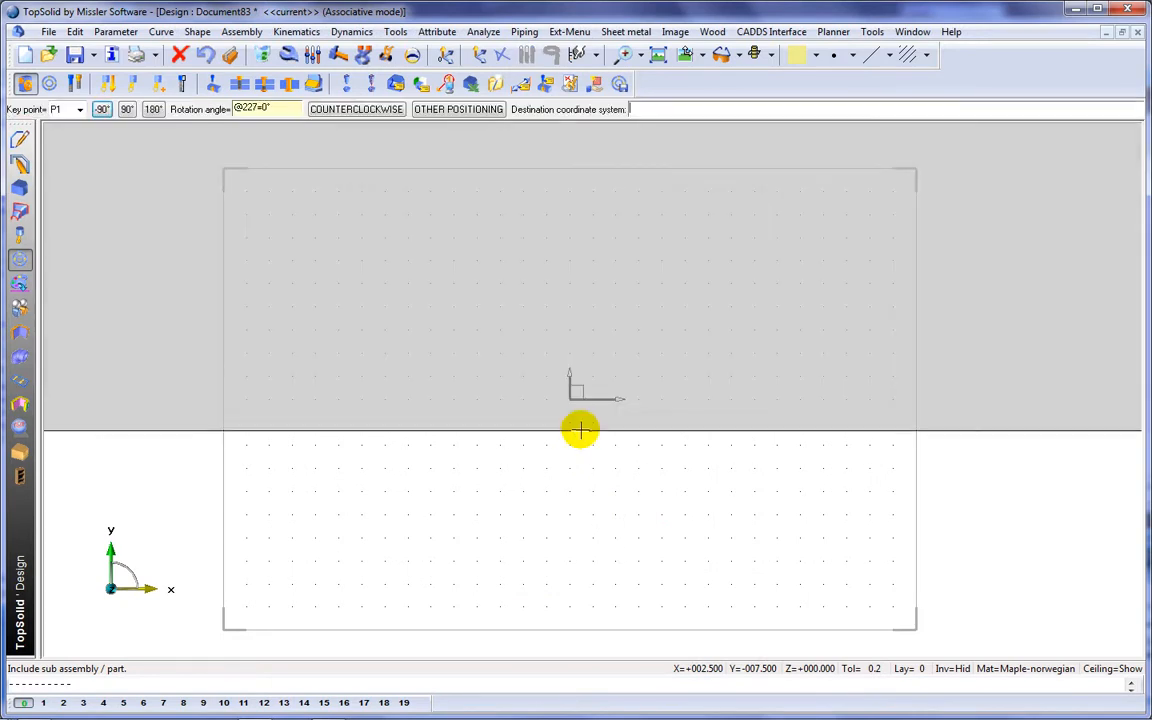
{"action": "left_click", "coordinate": [585, 418]}
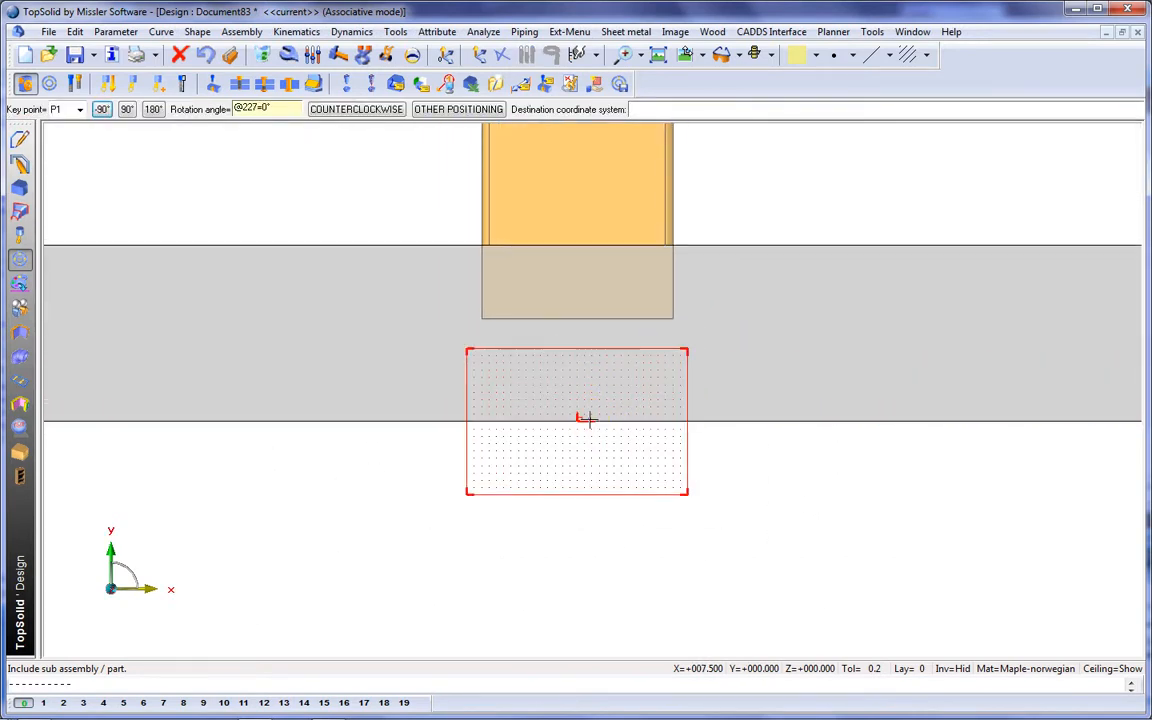
Display the whole included middle section with realistic material shading in a perspective-like 3D orientation.
{"action": "scroll", "coordinate": [576, 489], "scroll_direction": "down", "scroll_amount": 3}
{"action": "middle_click_drag", "start_coordinate": [621, 397], "coordinate": [643, 468]}
{"action": "scroll", "coordinate": [643, 468], "scroll_direction": "down", "scroll_amount": 3}
{"action": "left_click", "coordinate": [772, 56]}
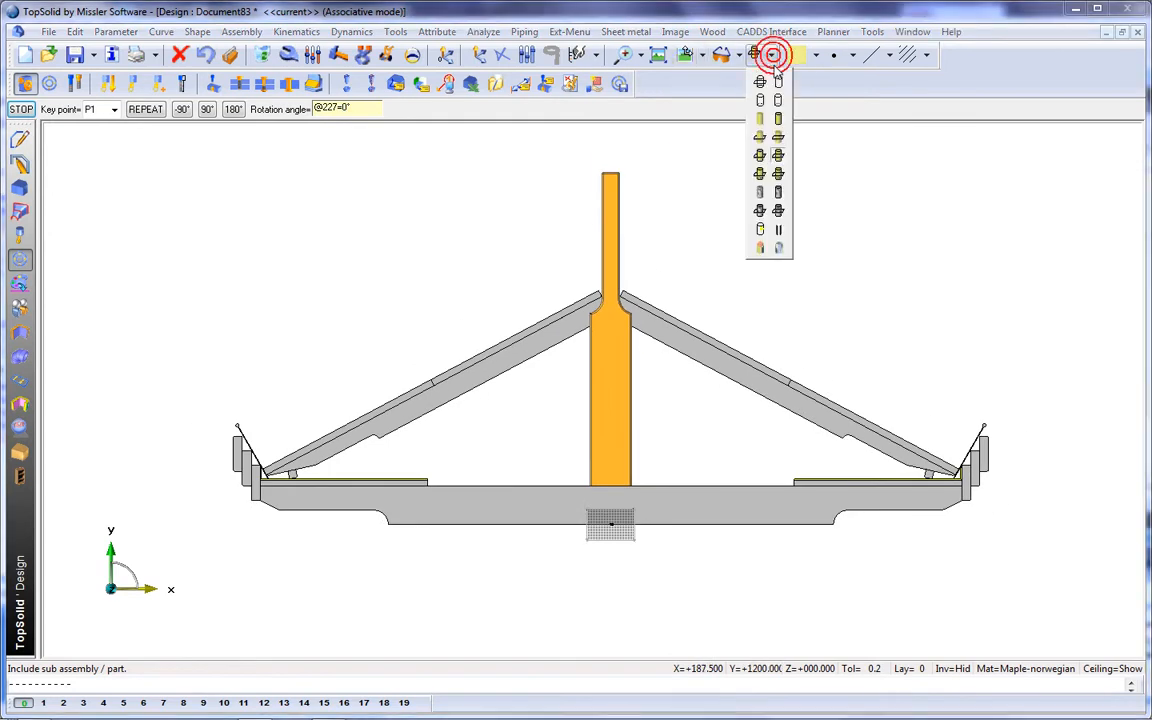
{"action": "left_click", "coordinate": [779, 191]}
{"action": "middle_click_drag", "start_coordinate": [711, 195], "coordinate": [807, 226]}
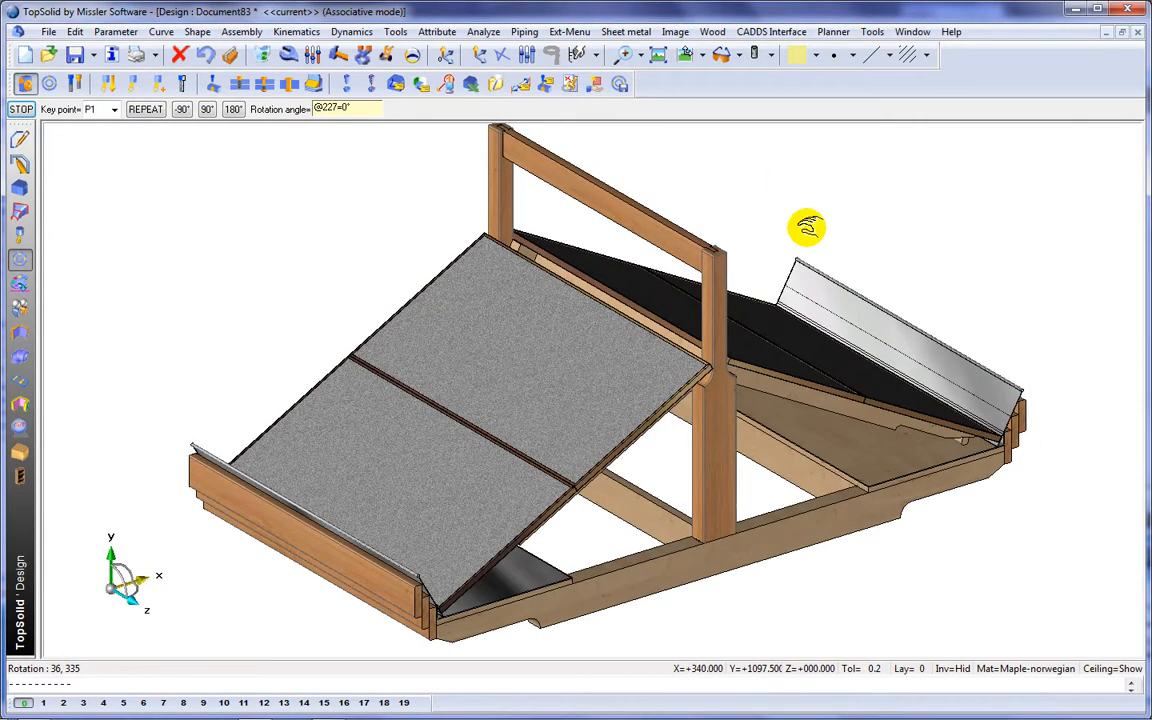
Repeat the middle section by planar symmetry, adding a mirrored copy end to end along the Z axis.
{"action": "left_click", "coordinate": [145, 109]}
{"action": "left_click", "coordinate": [200, 108]}
{"action": "left_click", "coordinate": [208, 149]}
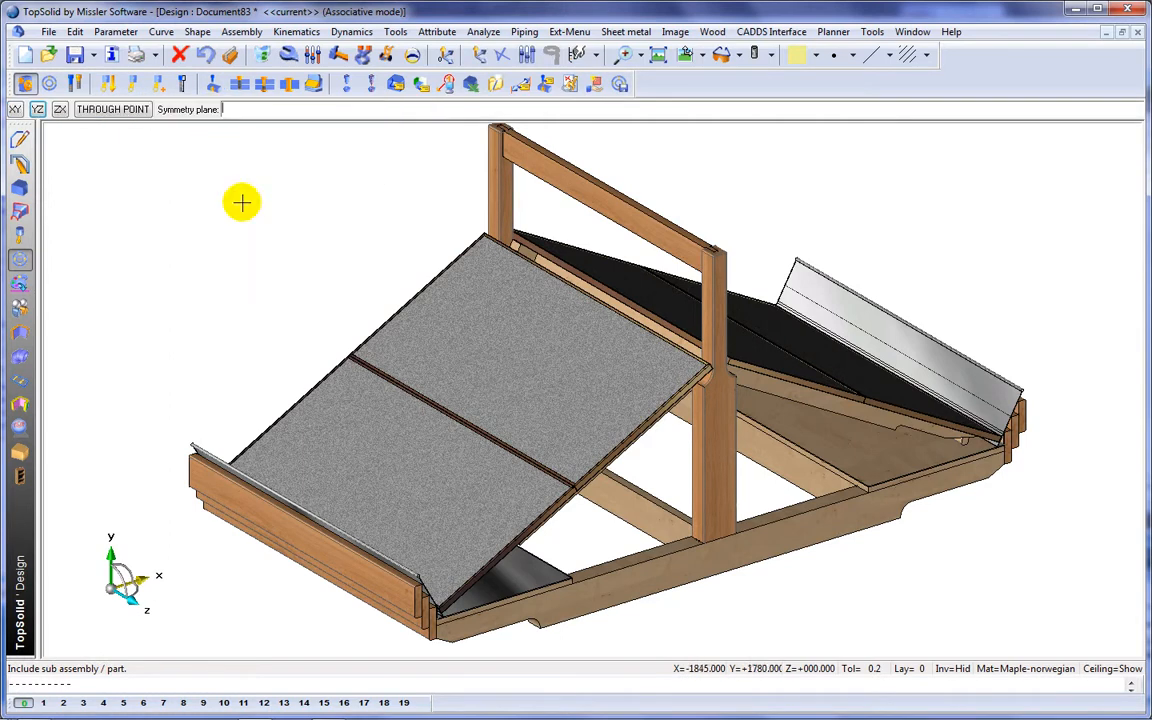
{"action": "middle_click", "coordinate": [242, 202]}
{"action": "scroll", "coordinate": [263, 238], "scroll_direction": "down", "scroll_amount": 3}
{"action": "middle_click_drag", "start_coordinate": [249, 210], "coordinate": [378, 269]}
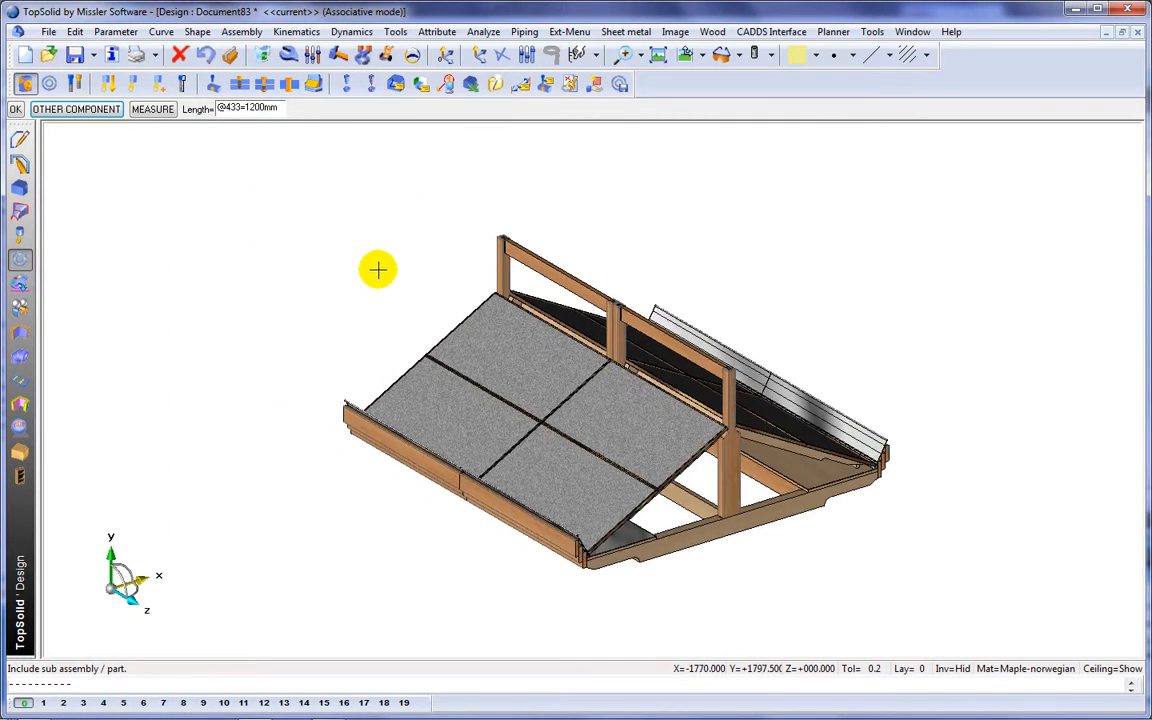
Include Side.top as another component and drop it freely beside the open end of the middle section.
{"action": "left_click", "coordinate": [80, 109]}
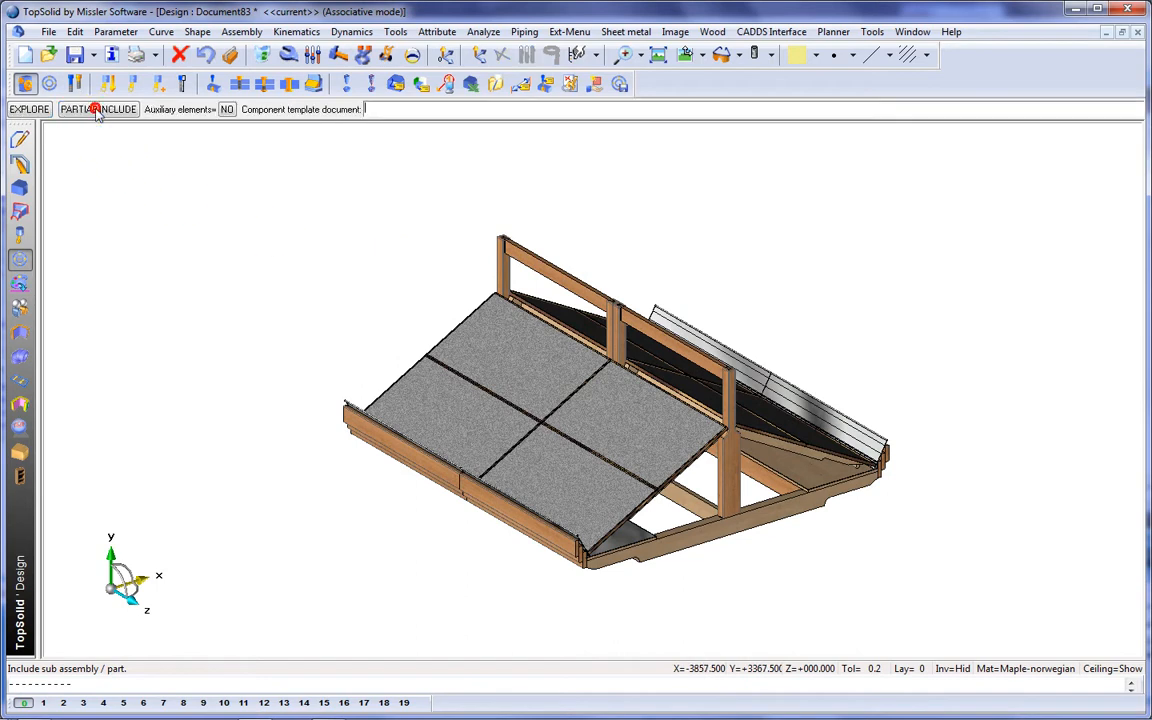
{"action": "left_click", "coordinate": [38, 110]}
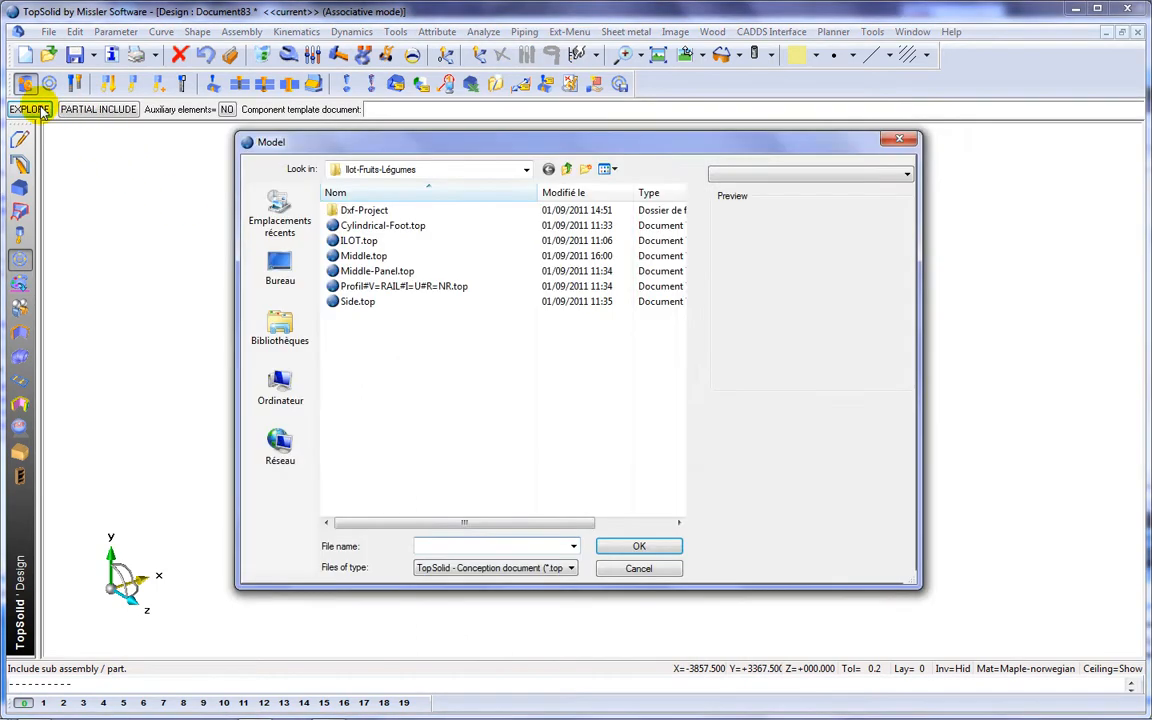
{"action": "left_click", "coordinate": [360, 302]}
{"action": "left_click", "coordinate": [655, 549]}
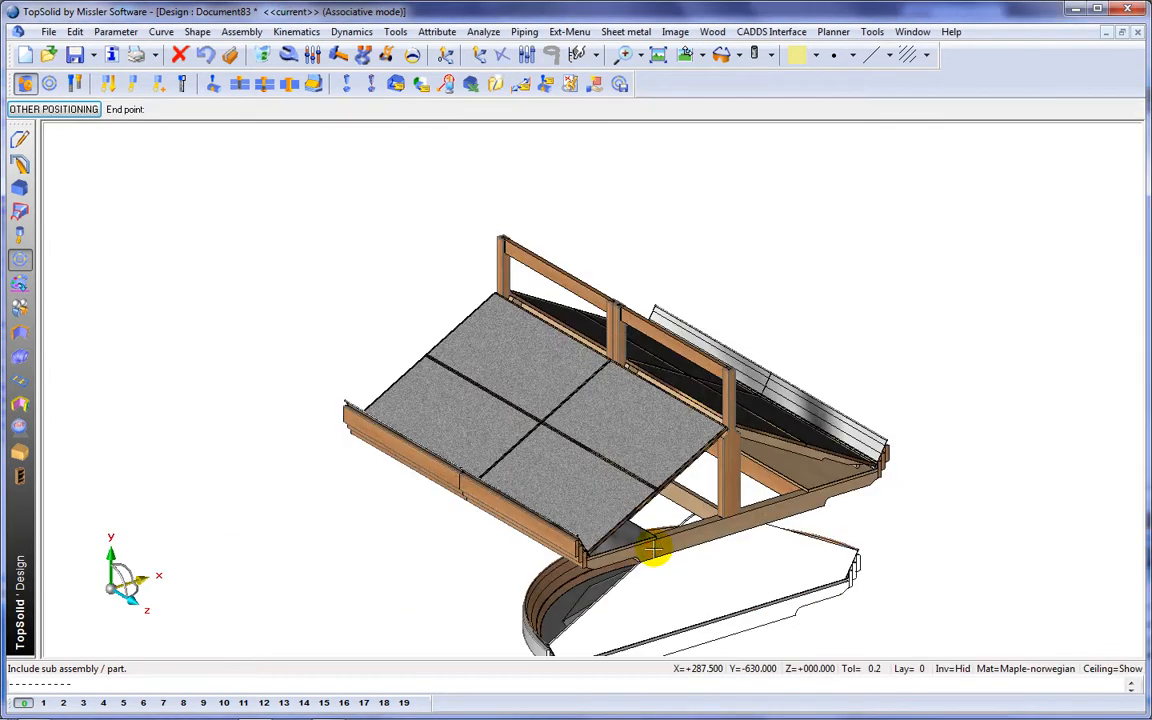
{"action": "left_click", "coordinate": [879, 485]}
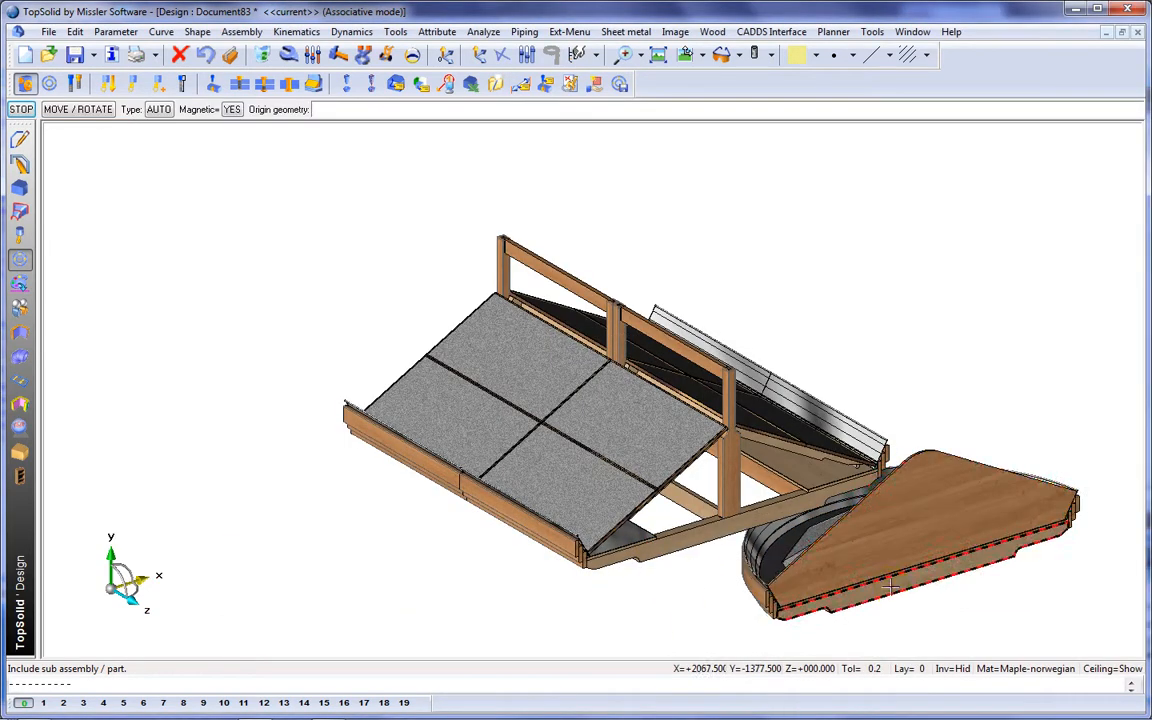
Constrain the side unit to the middle section's end beam with a mate and an alignment, both at 0 mm distance.
{"action": "left_click", "coordinate": [889, 588]}
{"action": "scroll", "coordinate": [882, 583], "scroll_direction": "up", "scroll_amount": 5}
{"action": "left_click", "coordinate": [603, 351]}
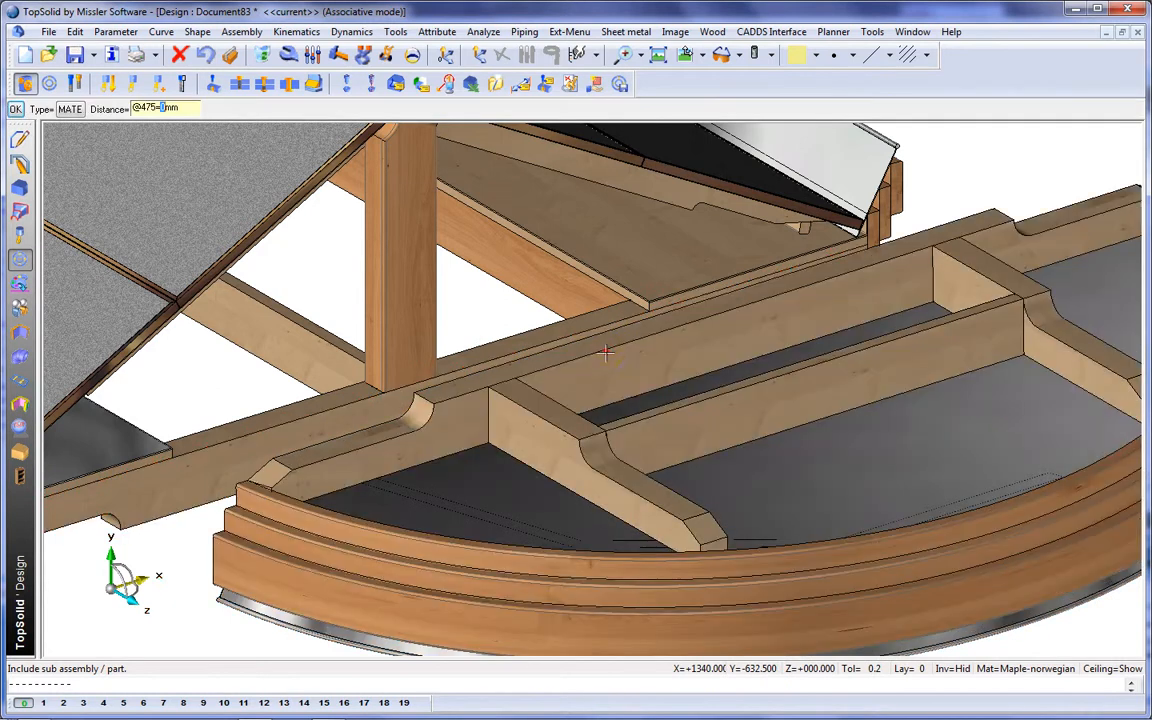
{"action": "left_click", "coordinate": [596, 344]}
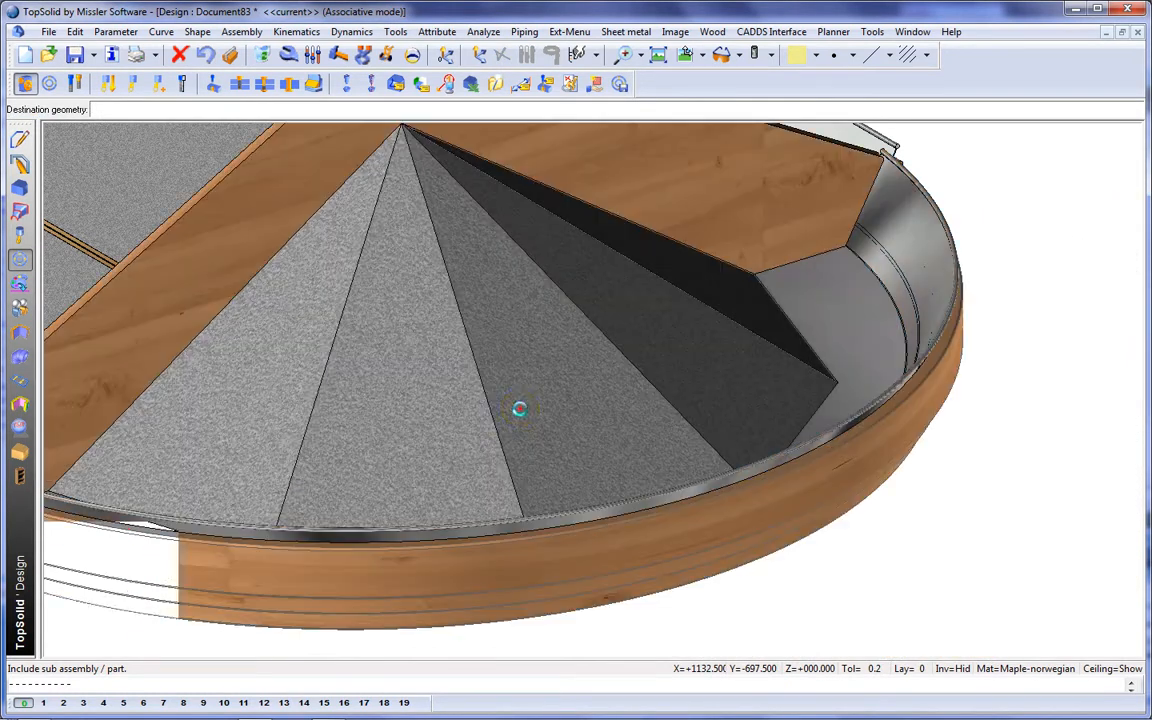
{"action": "left_click", "coordinate": [519, 409]}
{"action": "scroll", "coordinate": [519, 410], "scroll_direction": "down", "scroll_amount": 3}
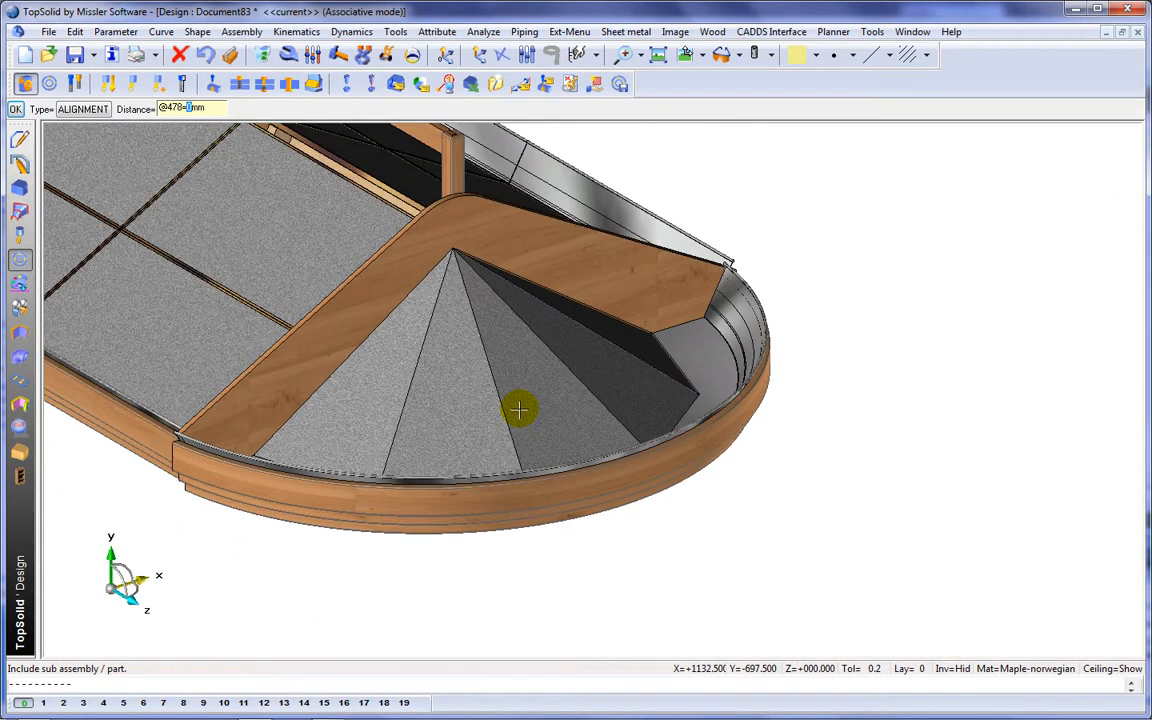
{"action": "key", "text": "Return"}
Align the side unit's cross beam flush with the matching end beam of the middle section.
{"action": "middle_click_drag", "start_coordinate": [502, 430], "coordinate": [836, 283]}
{"action": "scroll", "coordinate": [442, 465], "scroll_direction": "up", "scroll_amount": 4}
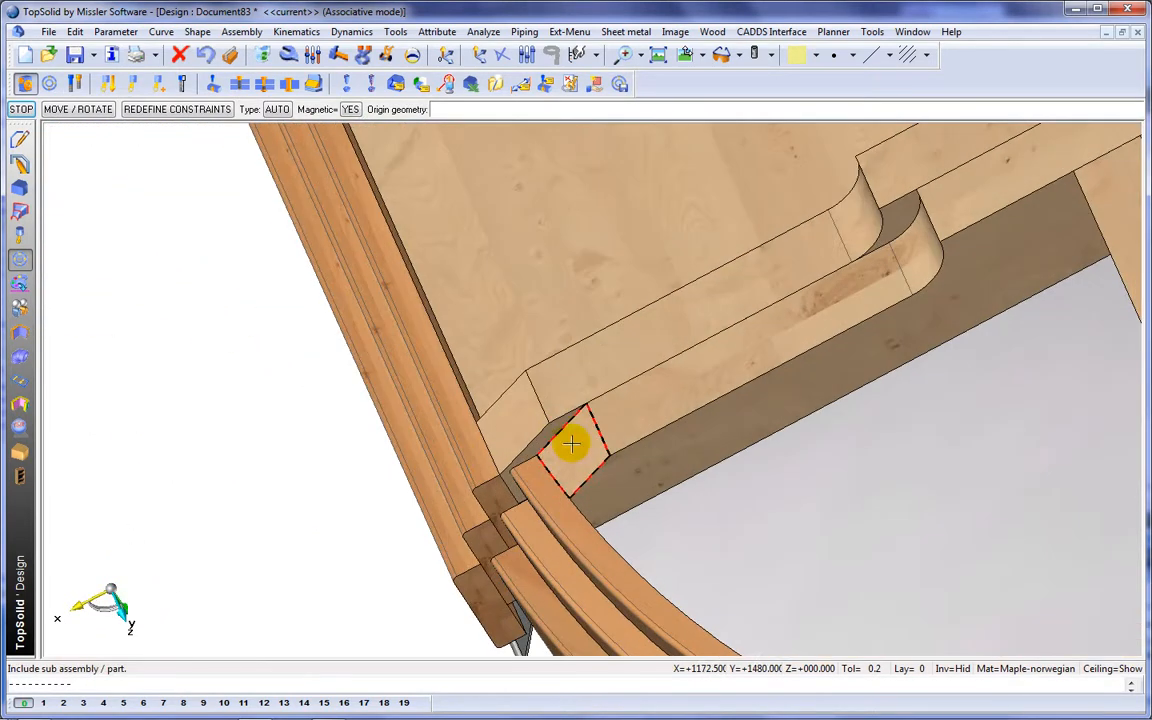
{"action": "left_click", "coordinate": [597, 428]}
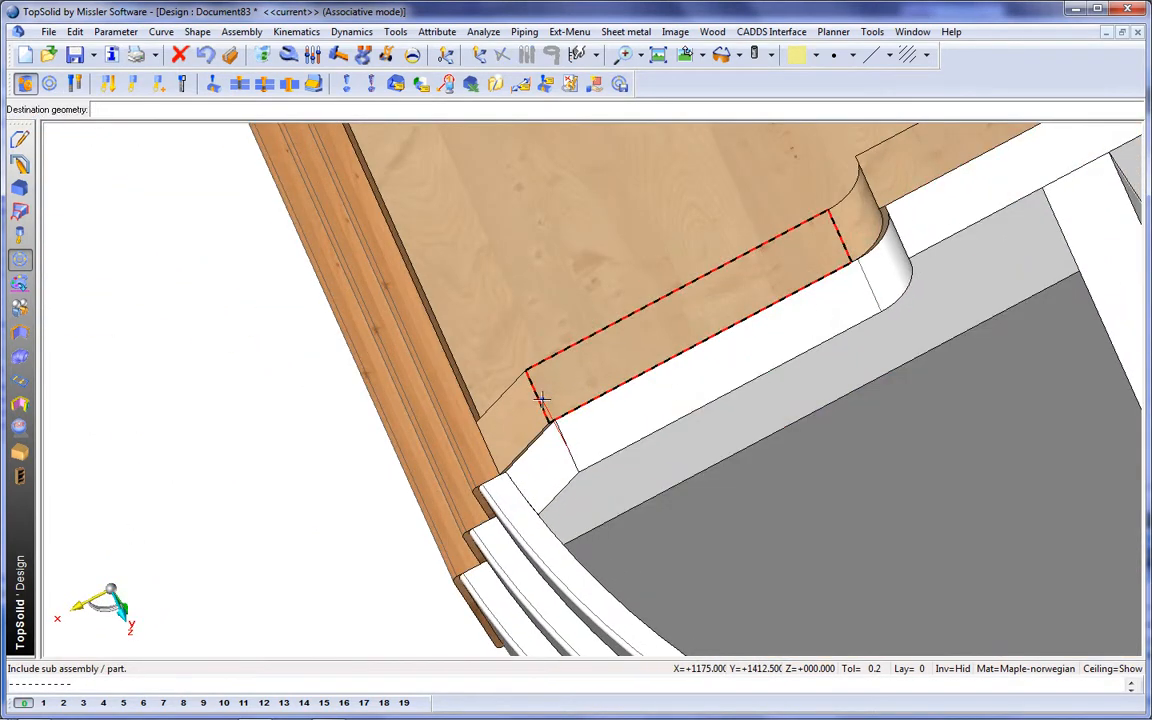
{"action": "left_click", "coordinate": [540, 399]}
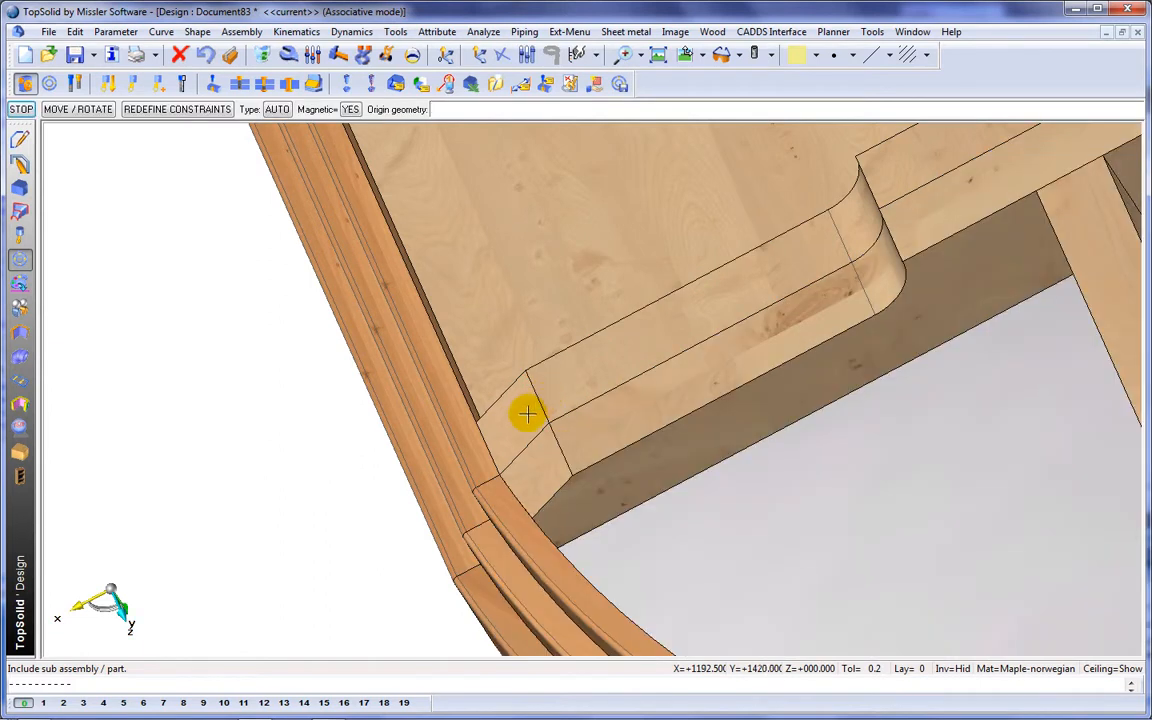
{"action": "scroll", "coordinate": [527, 414], "scroll_direction": "down", "scroll_amount": 6}
{"action": "middle_click_drag", "start_coordinate": [573, 370], "coordinate": [520, 498]}
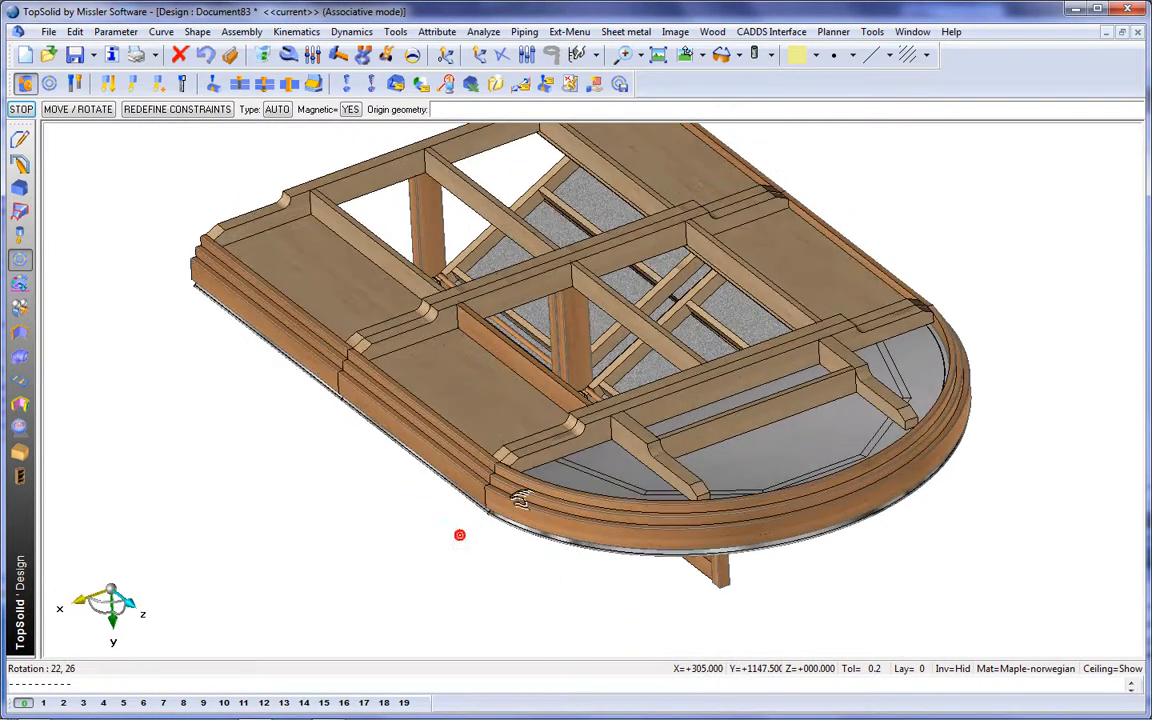
Finish constraining the side unit and propagate it to the opposite end of the doubled middle section.
{"action": "left_click", "coordinate": [14, 110]}
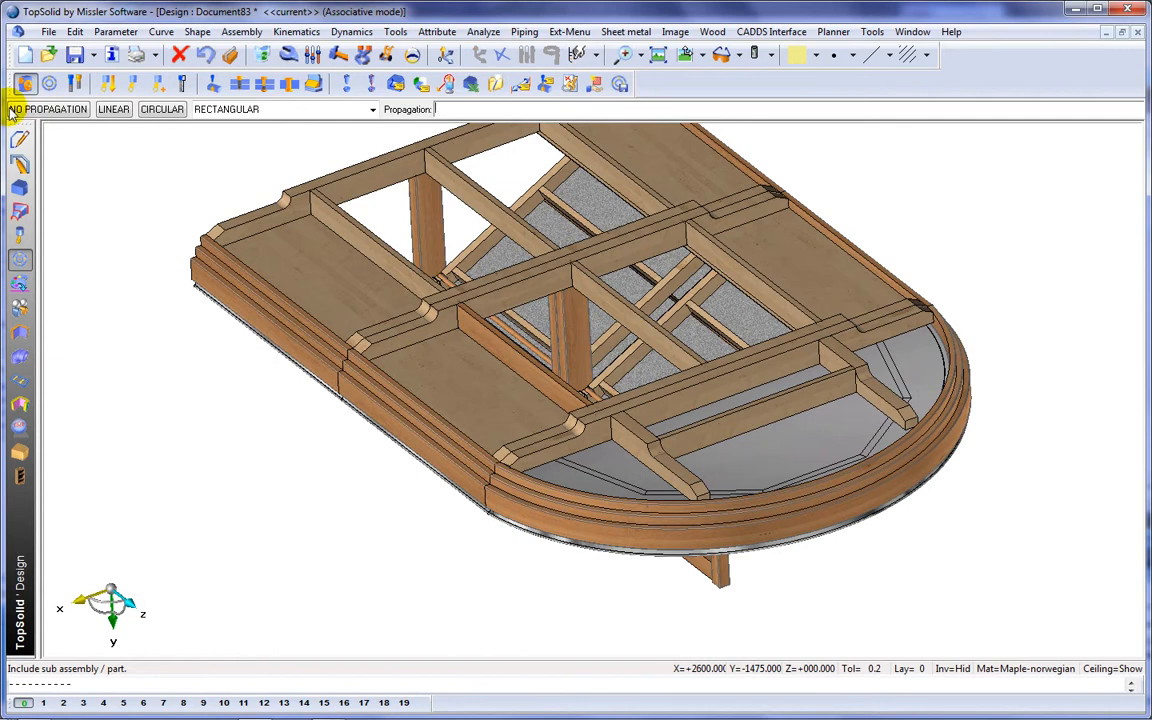
{"action": "left_click", "coordinate": [242, 115]}
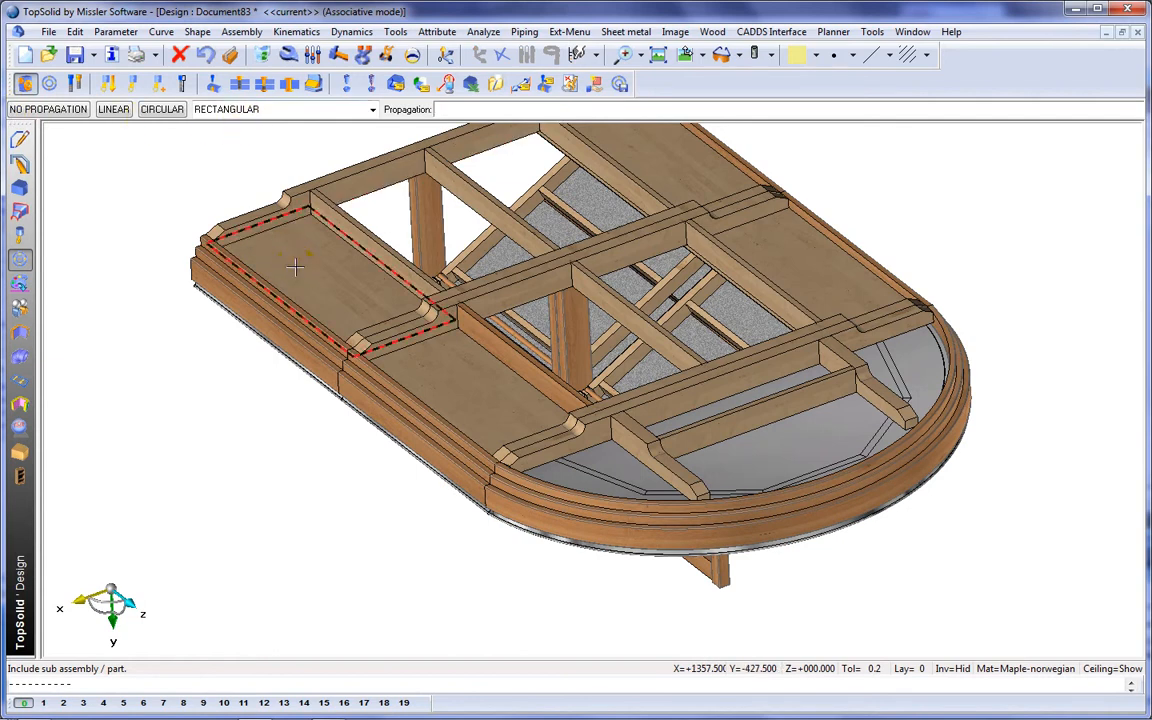
{"action": "left_click", "coordinate": [294, 266]}
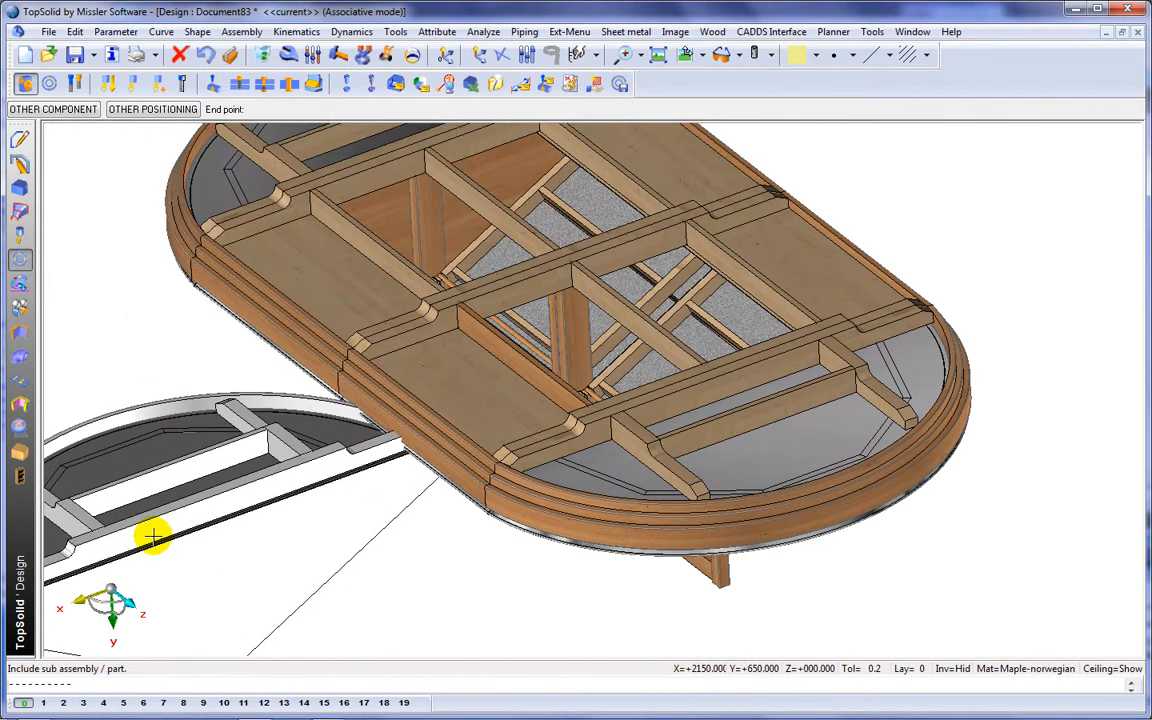
{"action": "scroll", "coordinate": [152, 537], "scroll_direction": "down", "scroll_amount": 3}
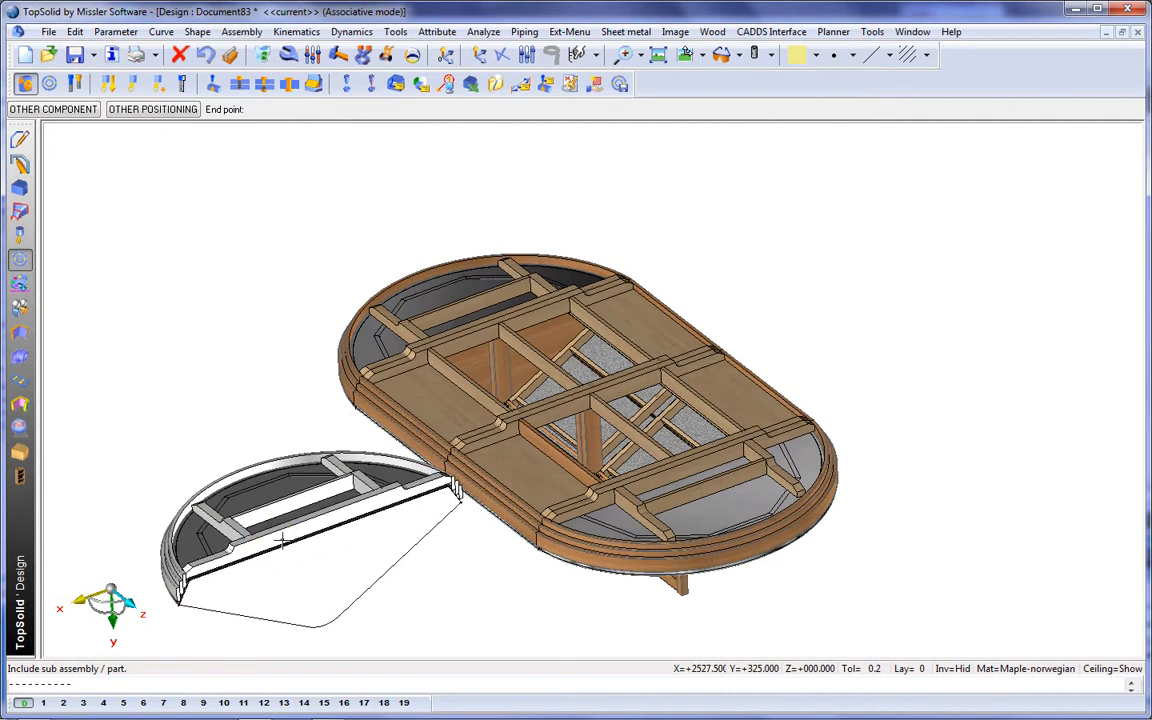
Include Cylindrical-Foot.top by its centre point at 0° on the underside of the central cross beam, without alignment constraints.
{"action": "left_click", "coordinate": [283, 541]}
{"action": "left_click", "coordinate": [282, 541]}
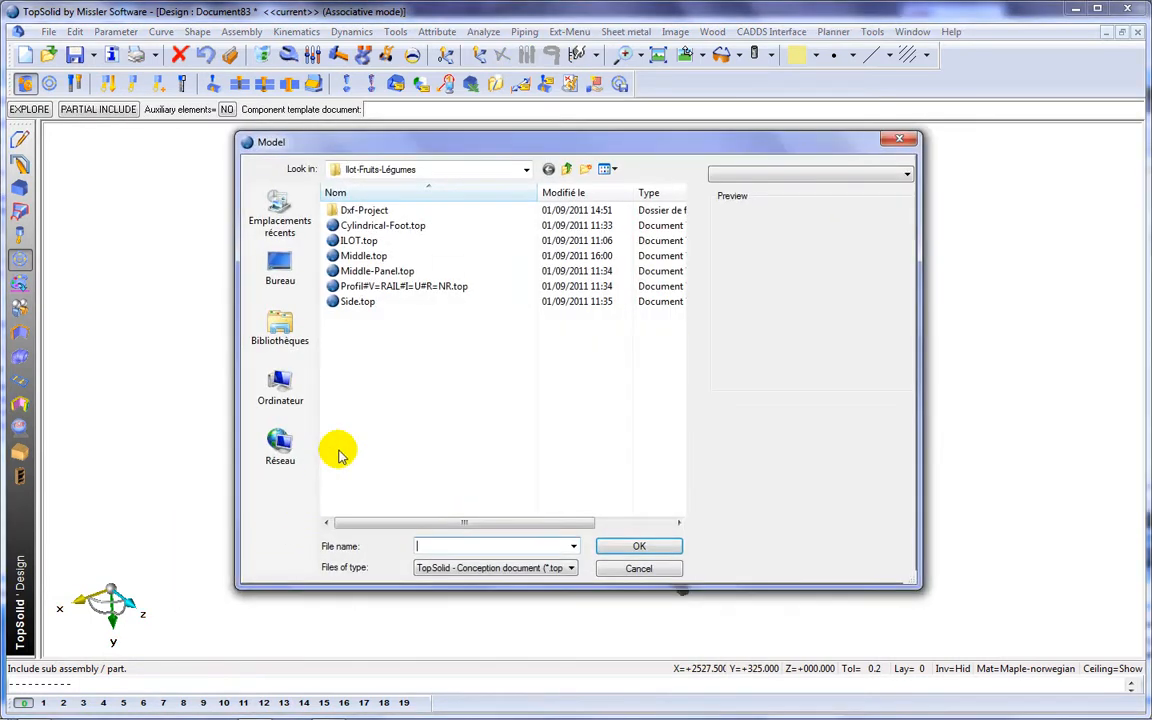
{"action": "left_click", "coordinate": [365, 226]}
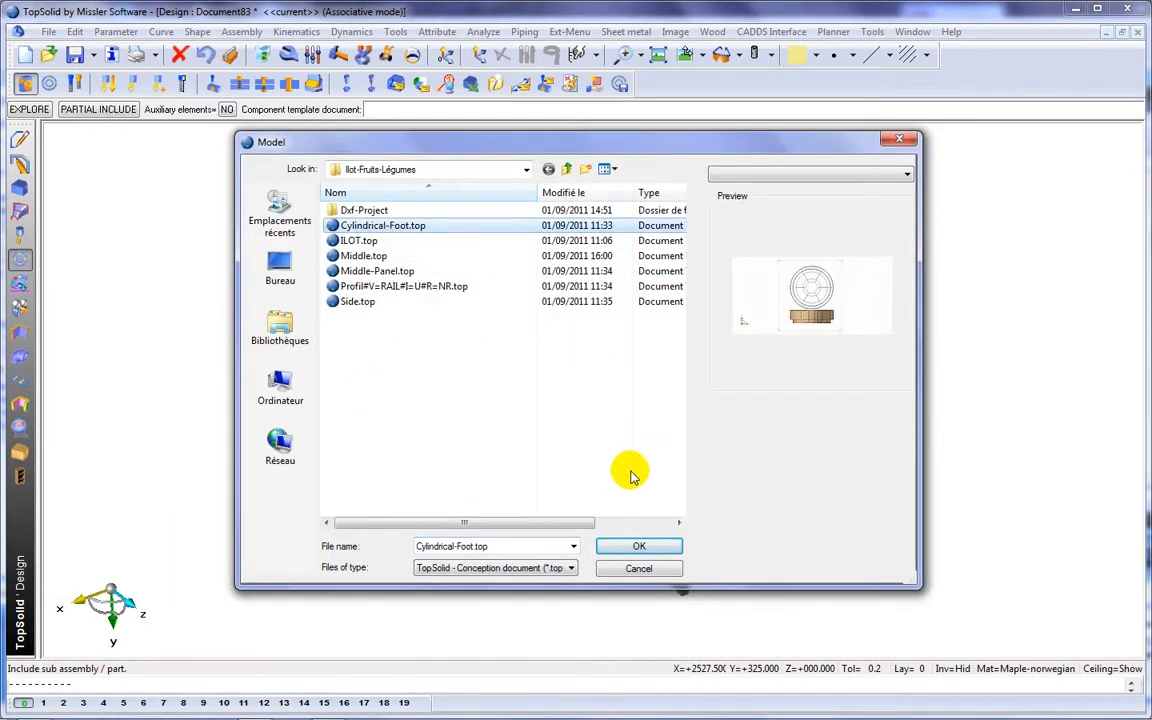
{"action": "left_click", "coordinate": [640, 547]}
{"action": "scroll", "coordinate": [585, 400], "scroll_direction": "up", "scroll_amount": 5}
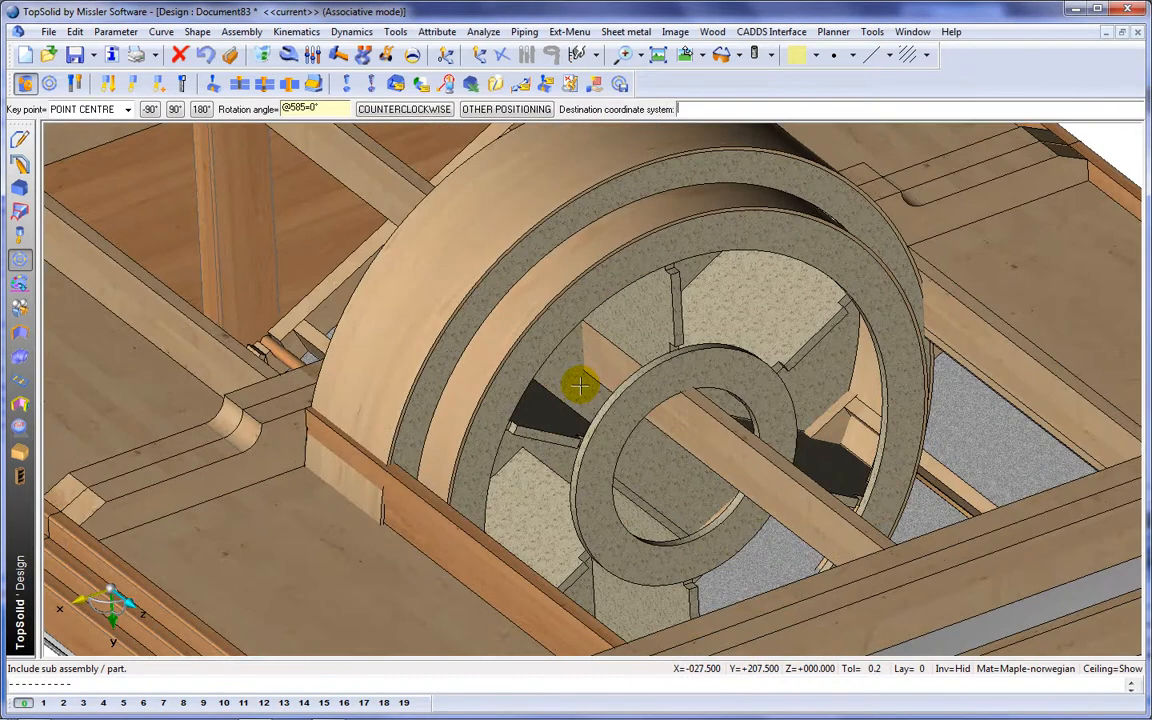
{"action": "scroll", "coordinate": [580, 386], "scroll_direction": "up", "scroll_amount": 2}
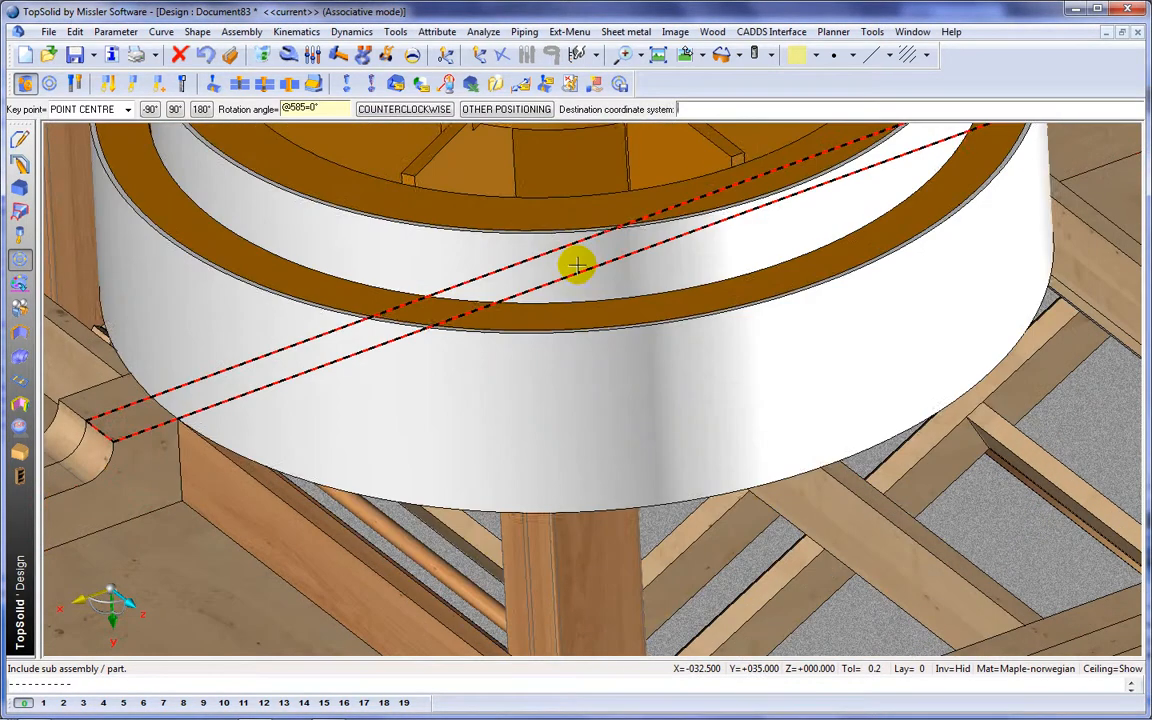
{"action": "left_click", "coordinate": [574, 253]}
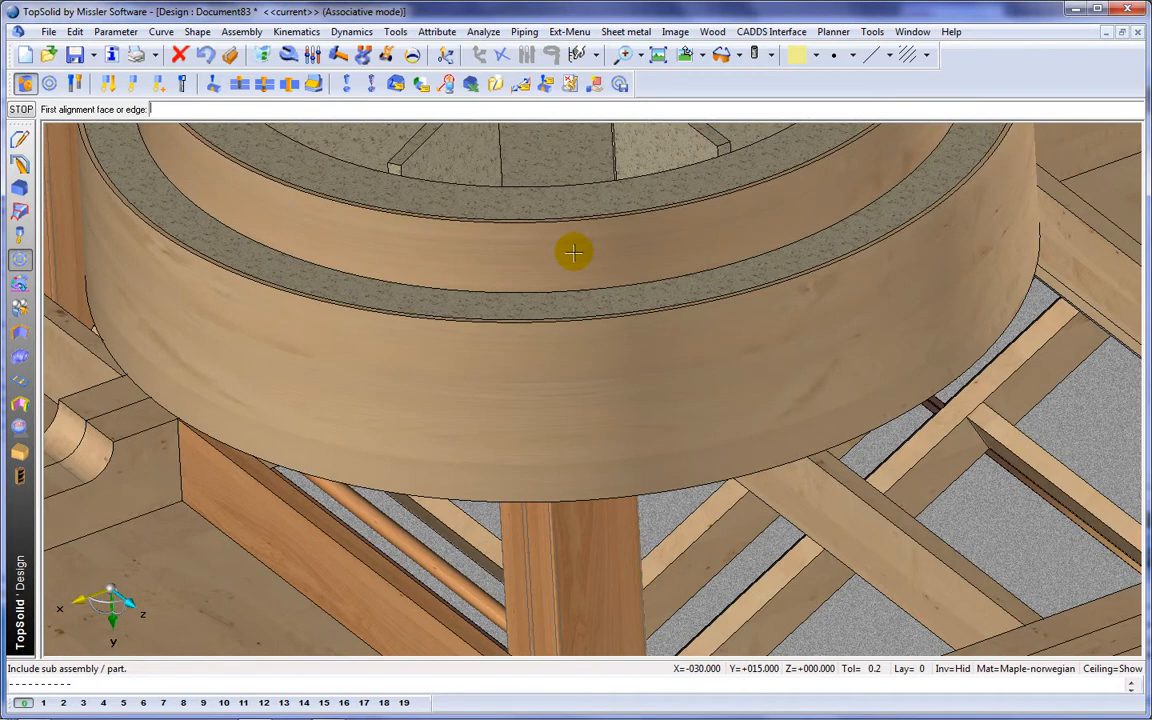
{"action": "scroll", "coordinate": [573, 253], "scroll_direction": "down", "scroll_amount": 4}
{"action": "left_click", "coordinate": [573, 253]}
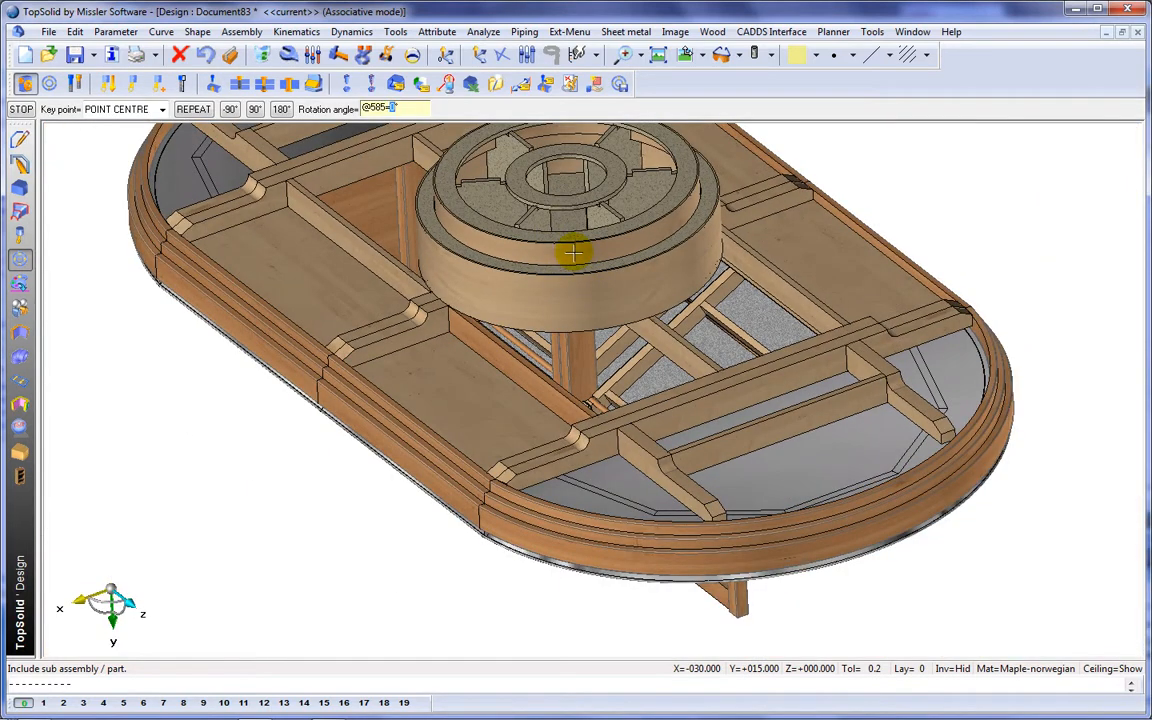
{"action": "left_click", "coordinate": [573, 253]}
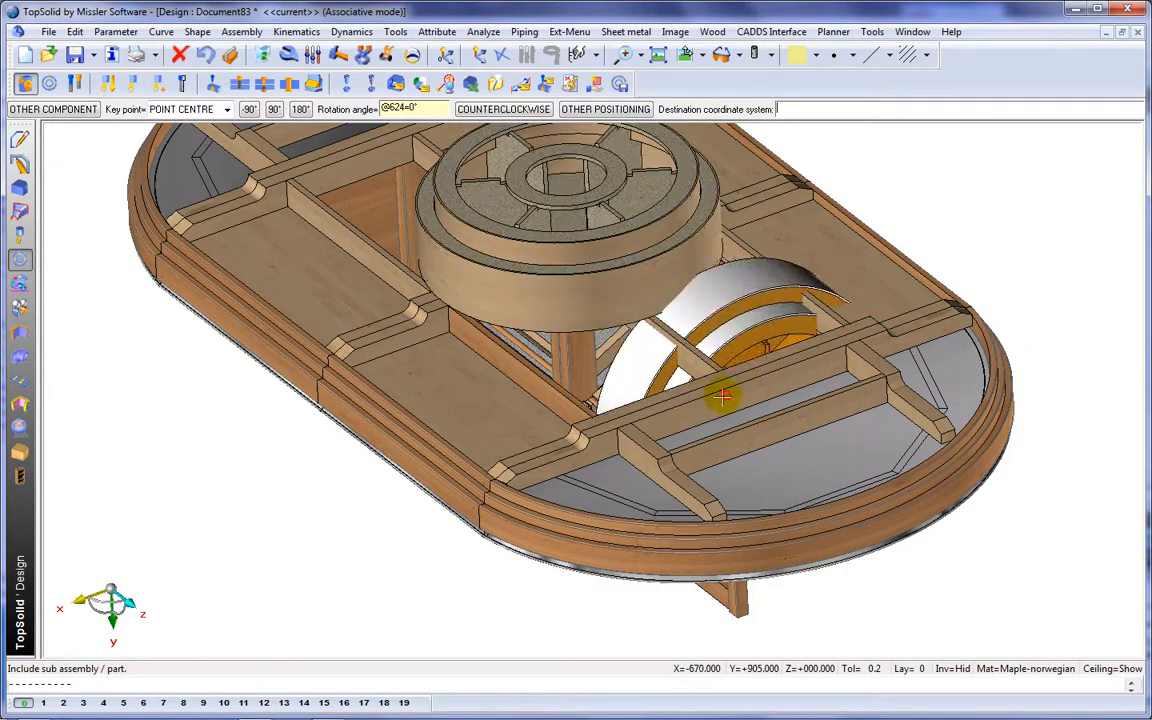
Include another cylindrical foot by its centre point at 0° on the underside of one end's cross beam, without alignment constraints.
{"action": "scroll", "coordinate": [712, 386], "scroll_direction": "up", "scroll_amount": 4}
{"action": "left_click", "coordinate": [704, 340]}
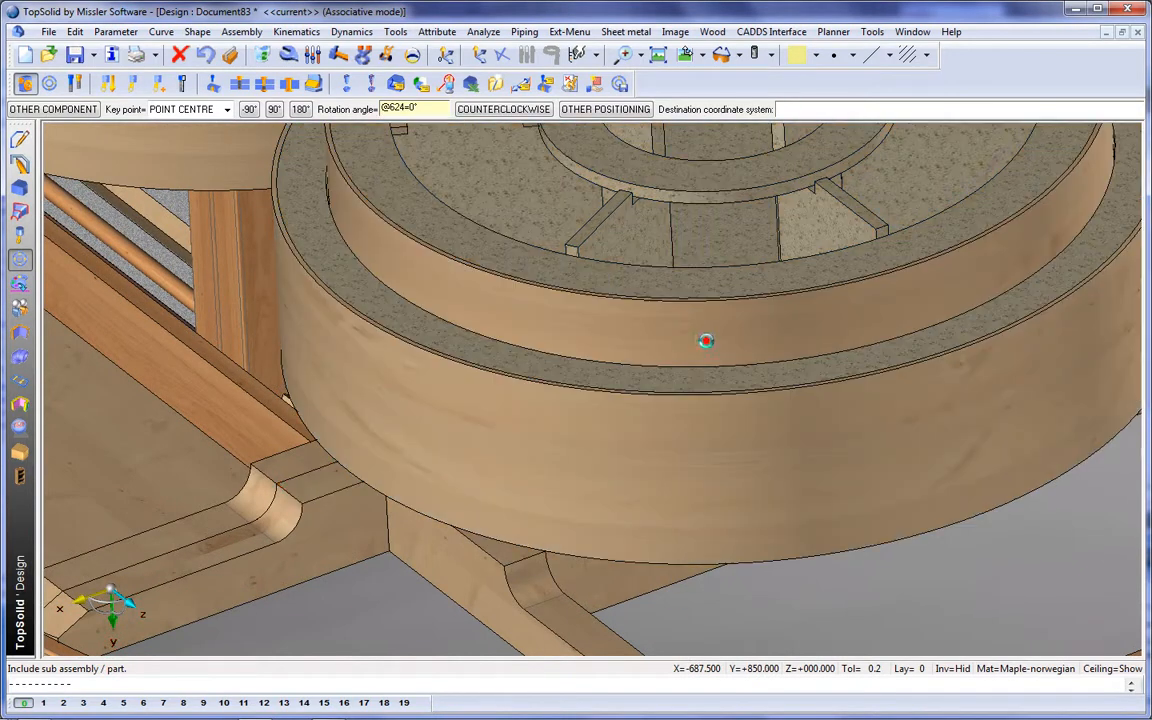
{"action": "left_click", "coordinate": [705, 341]}
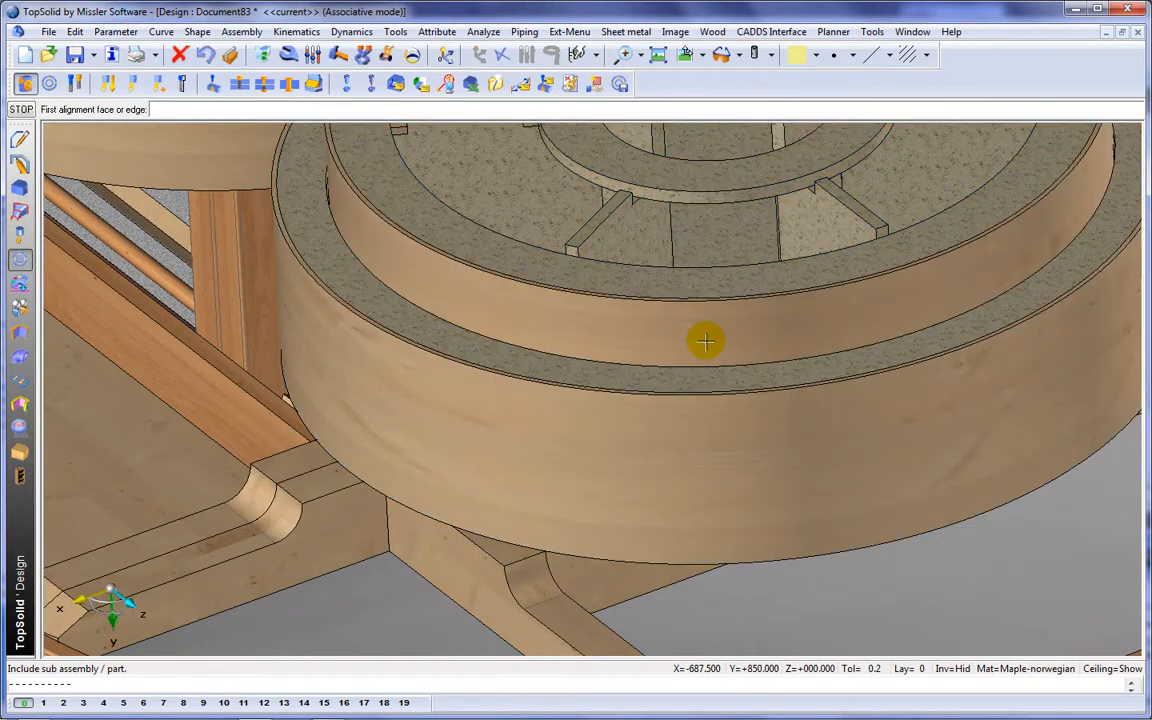
{"action": "scroll", "coordinate": [704, 342], "scroll_direction": "down", "scroll_amount": 3}
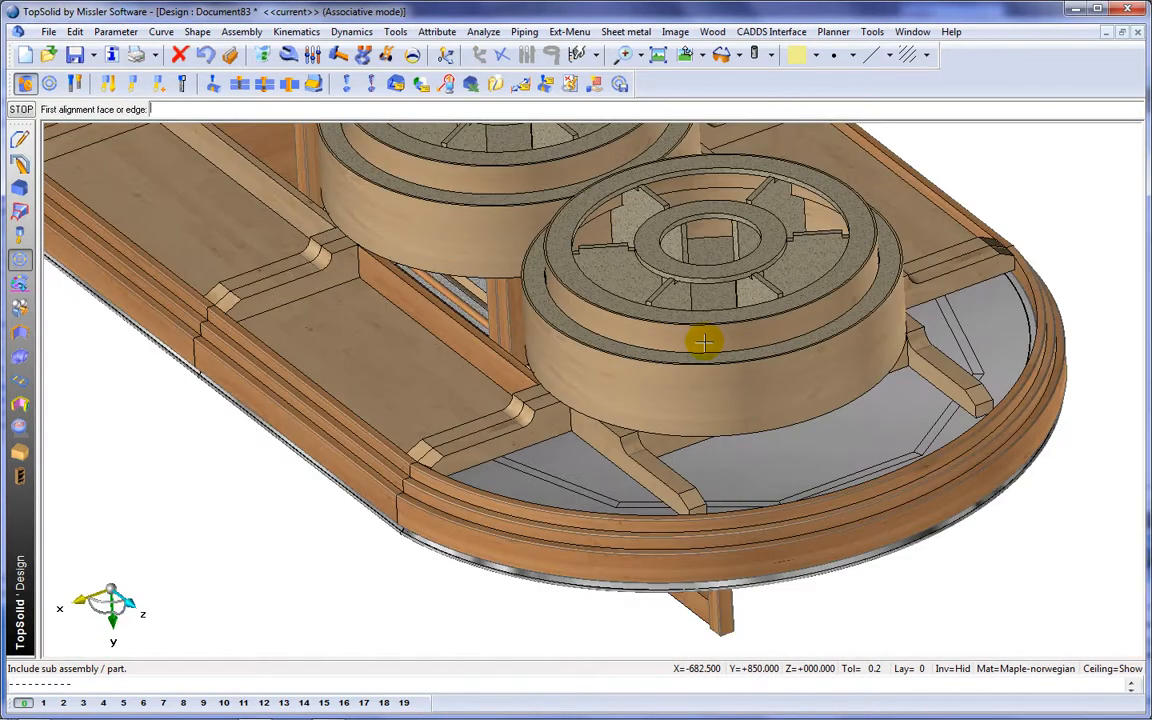
{"action": "left_click", "coordinate": [16, 111]}
Propagate the end foot to the opposite end of the island and finish including feet.
{"action": "left_click", "coordinate": [194, 112]}
{"action": "left_click", "coordinate": [155, 185]}
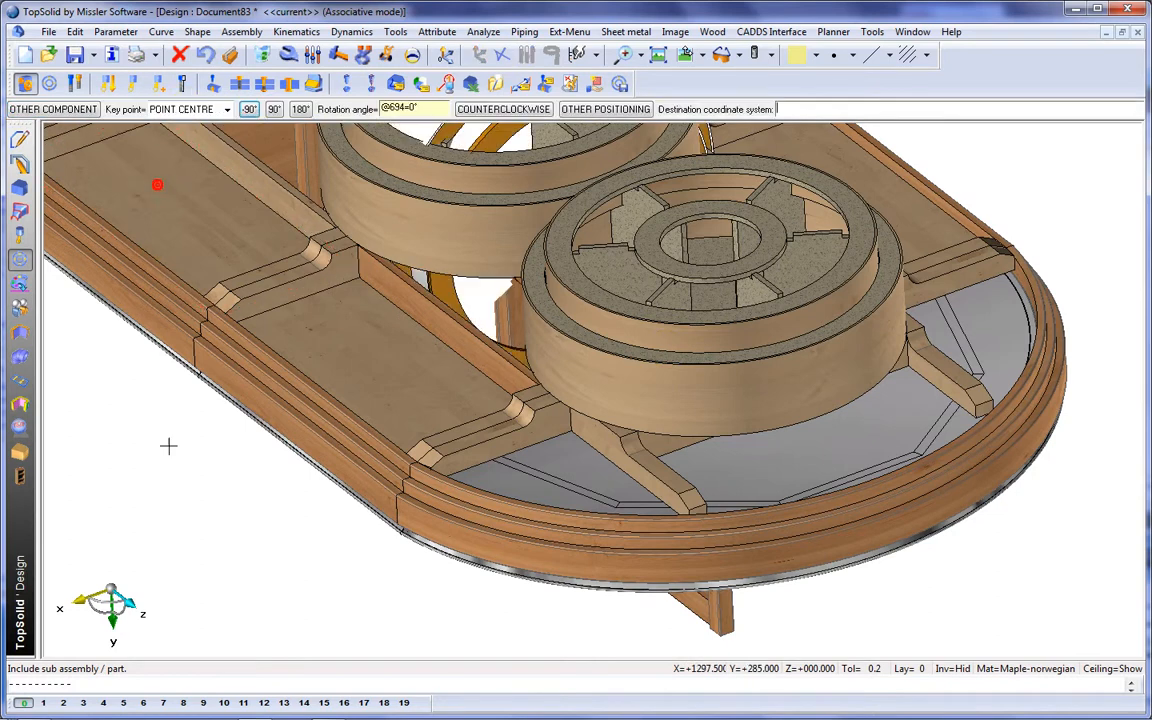
{"action": "middle_click_drag", "start_coordinate": [131, 485], "coordinate": [491, 465]}
{"action": "scroll", "coordinate": [504, 478], "scroll_direction": "down", "scroll_amount": 4}
{"action": "scroll", "coordinate": [503, 480], "scroll_direction": "down", "scroll_amount": 1}
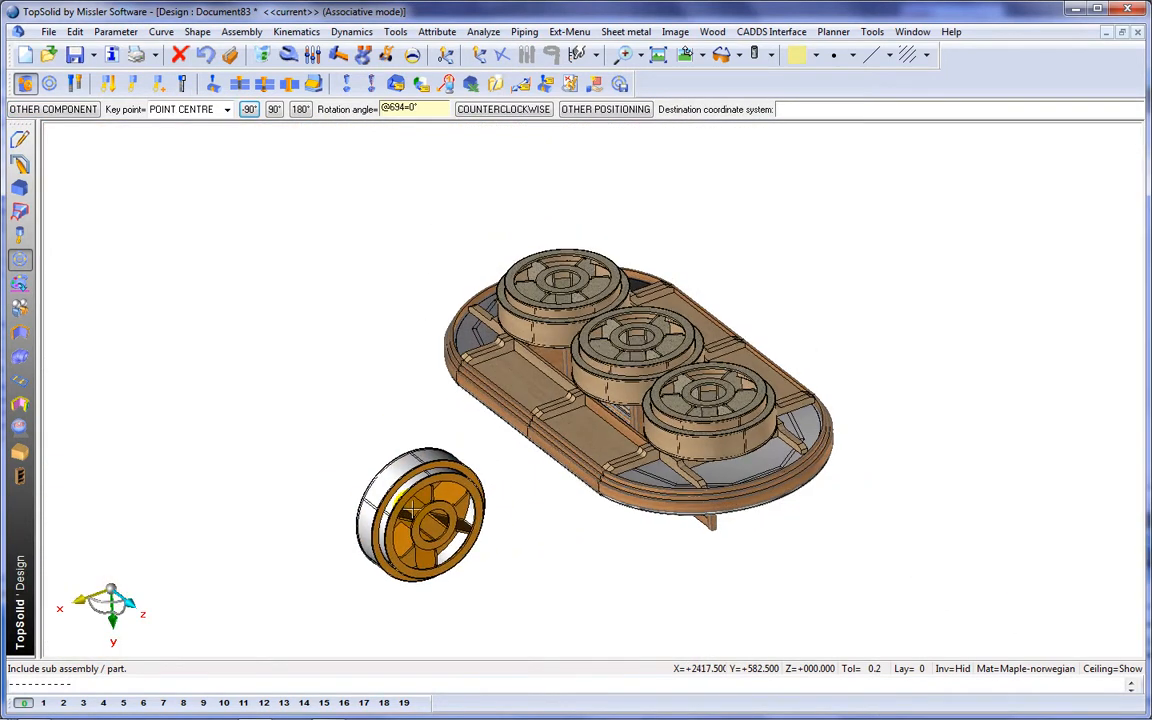
{"action": "key", "text": "Escape"}
Display the assembly's parameters, edit the 20 mm distance at the central foot, and hide the parameters again.
{"action": "scroll", "coordinate": [476, 437], "scroll_direction": "up", "scroll_amount": 3}
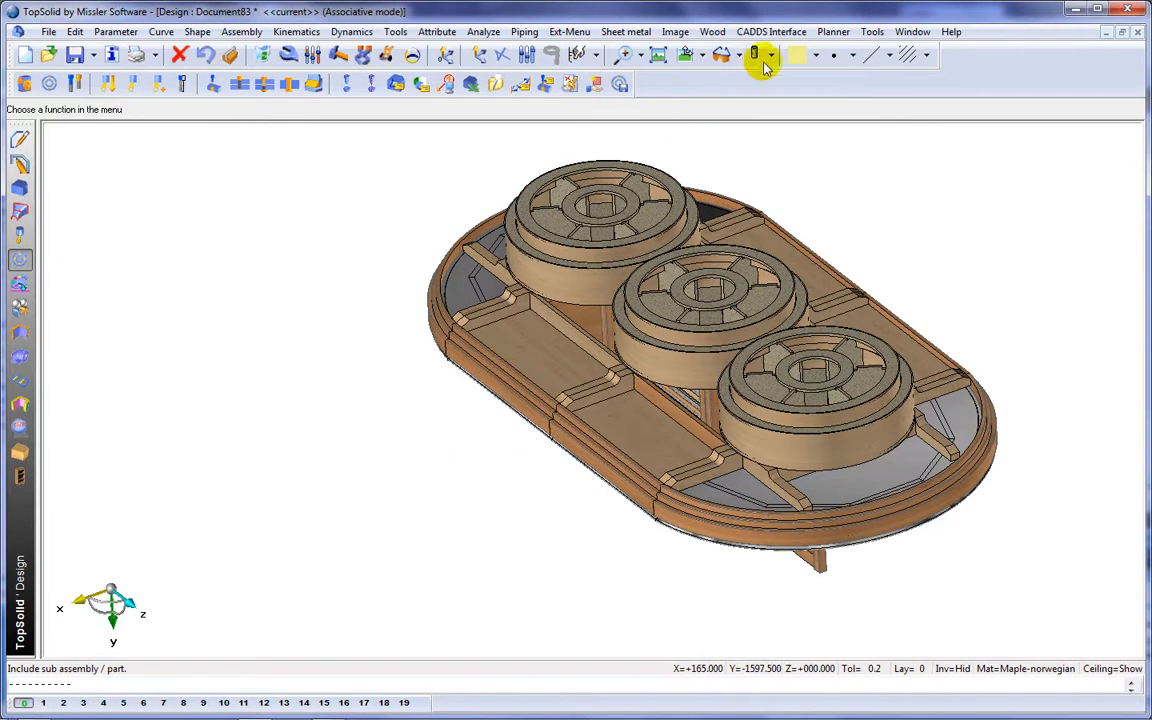
{"action": "left_click", "coordinate": [771, 56]}
{"action": "left_click", "coordinate": [779, 211]}
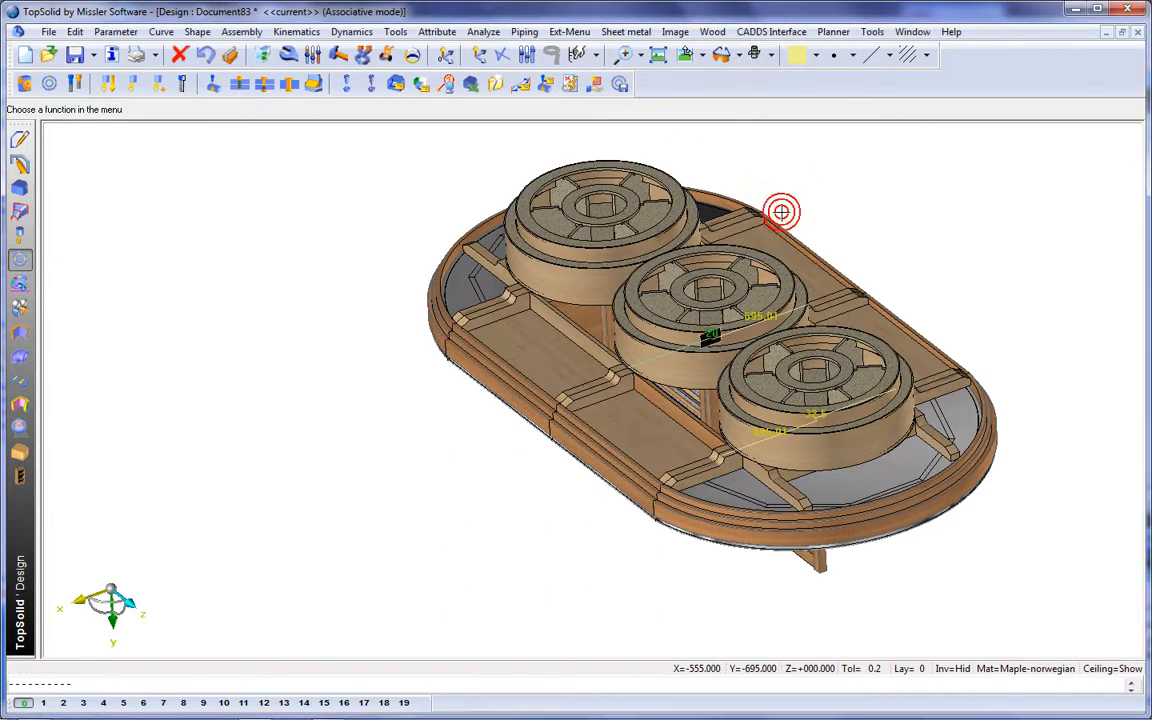
{"action": "left_click", "coordinate": [313, 55]}
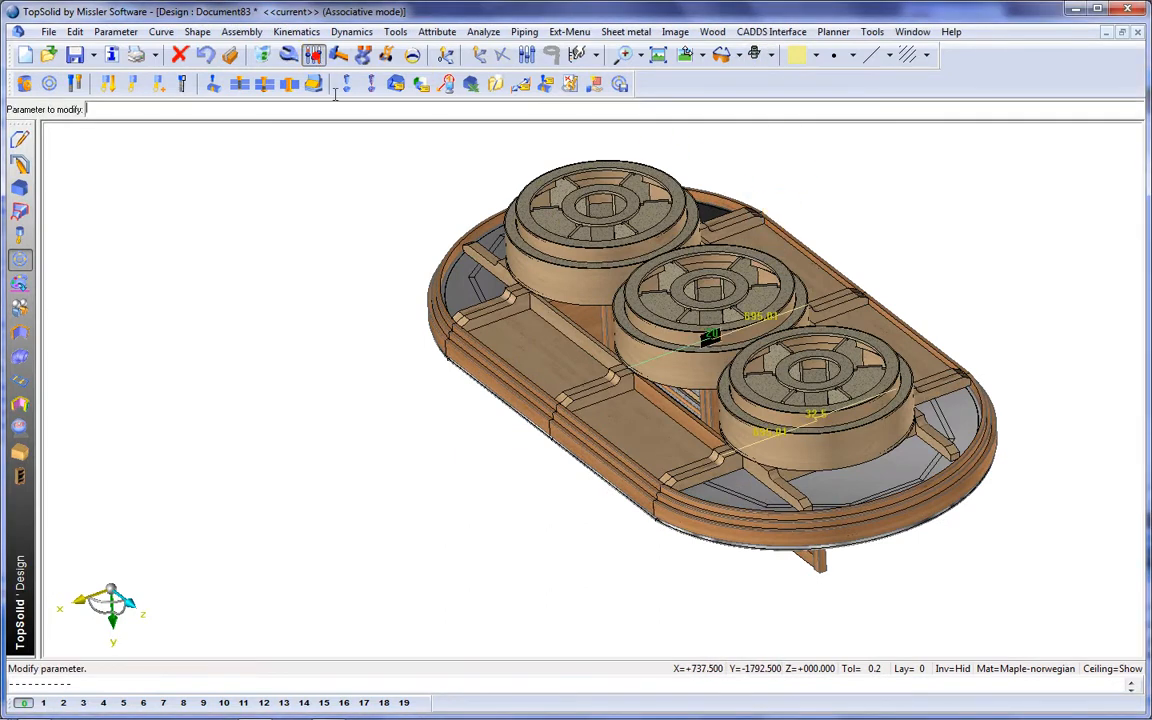
{"action": "scroll", "coordinate": [707, 328], "scroll_direction": "up", "scroll_amount": 4}
{"action": "left_click", "coordinate": [703, 324]}
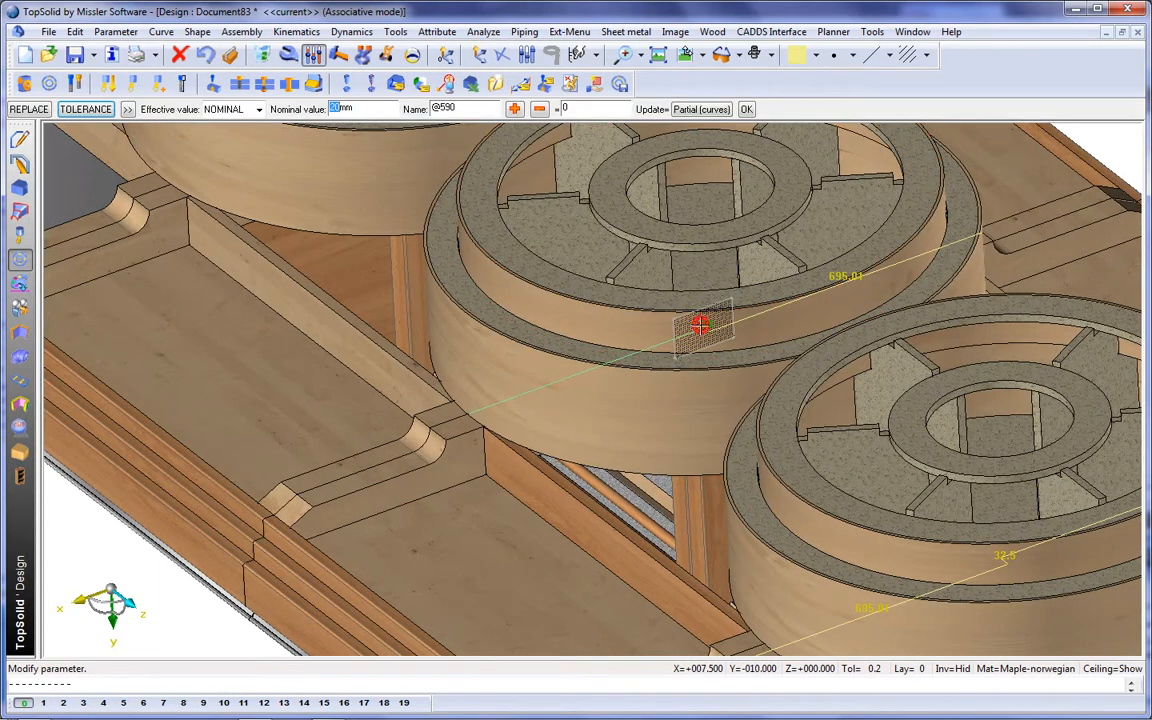
{"action": "key", "text": "Return"}
{"action": "scroll", "coordinate": [702, 328], "scroll_direction": "down", "scroll_amount": 3}
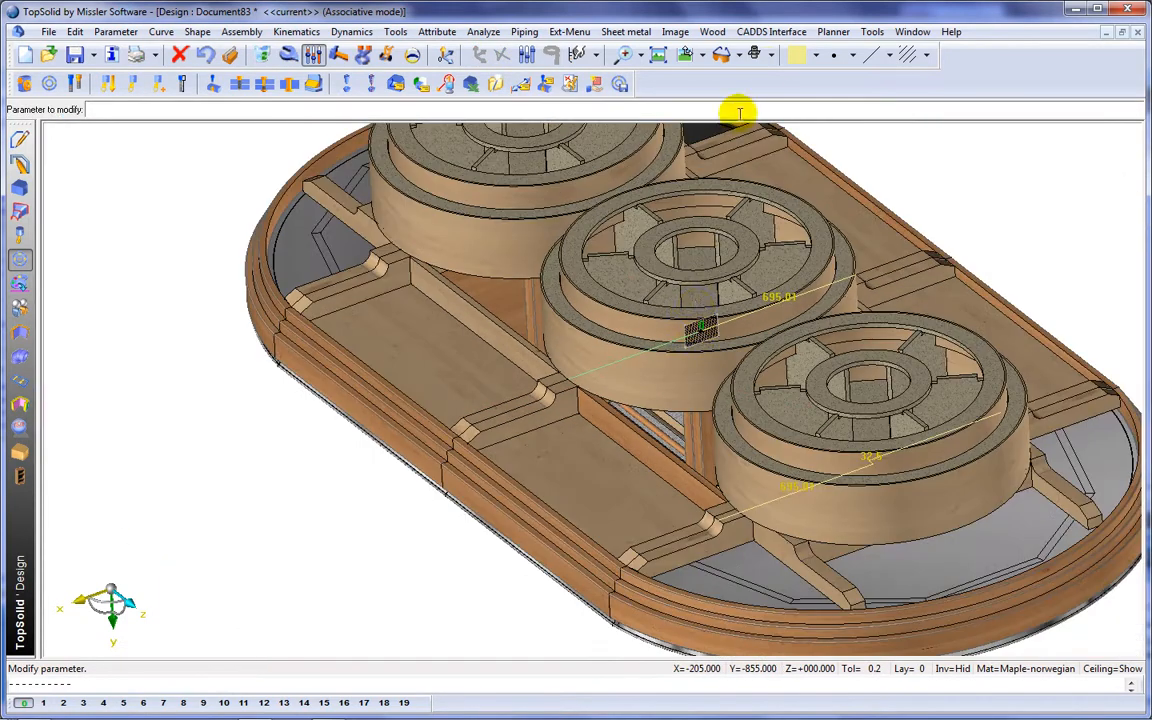
{"action": "left_click", "coordinate": [775, 55]}
{"action": "left_click", "coordinate": [778, 194]}
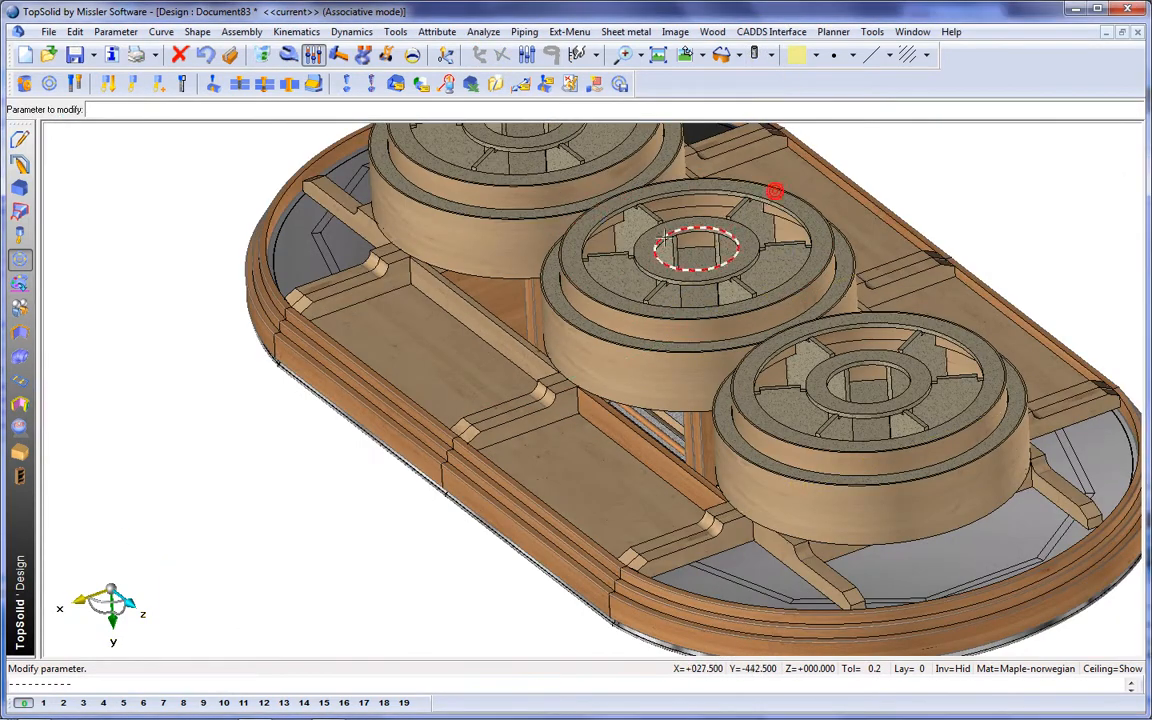
Lengthen the middle sections by increasing their length parameter.
{"action": "middle_click_drag", "start_coordinate": [577, 230], "coordinate": [723, 303]}
{"action": "scroll", "coordinate": [617, 428], "scroll_direction": "down", "scroll_amount": 3}
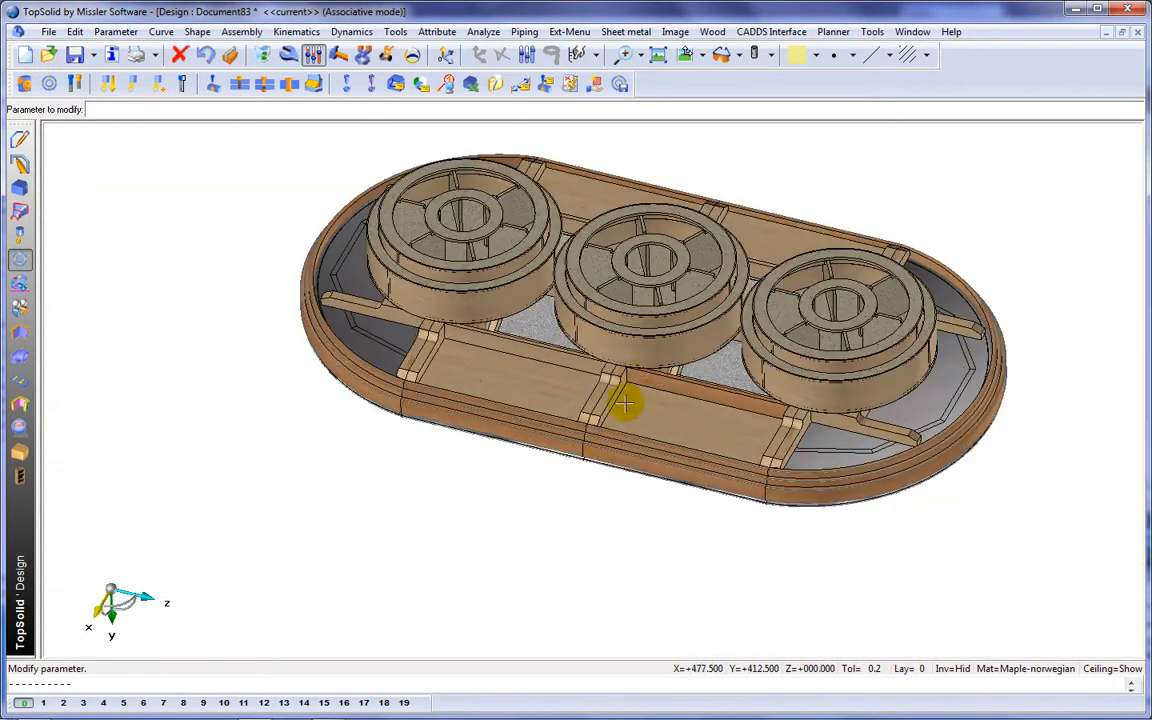
{"action": "middle_click_drag", "start_coordinate": [625, 404], "coordinate": [528, 497]}
{"action": "left_click", "coordinate": [457, 493]}
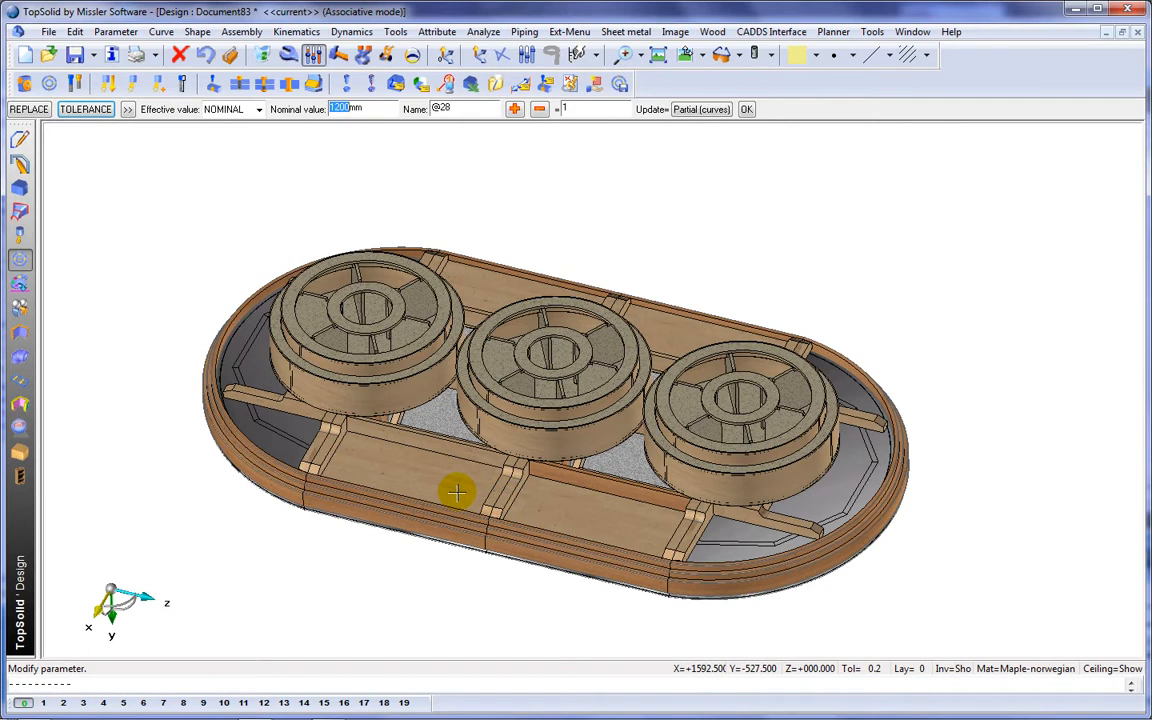
{"action": "key", "text": "Return"}
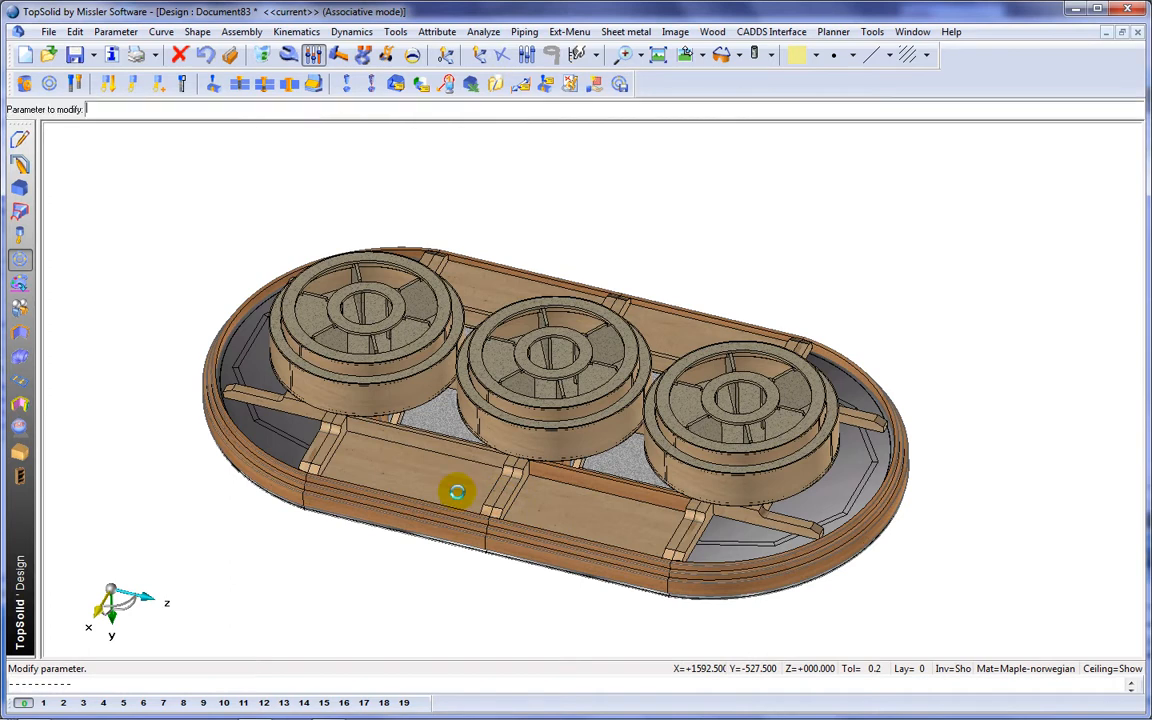
Turn the island upright and set the middle sections' length parameter to 1500 mm.
{"action": "middle_click_drag", "start_coordinate": [518, 357], "coordinate": [519, 546]}
{"action": "middle_click_drag", "start_coordinate": [354, 378], "coordinate": [417, 401]}
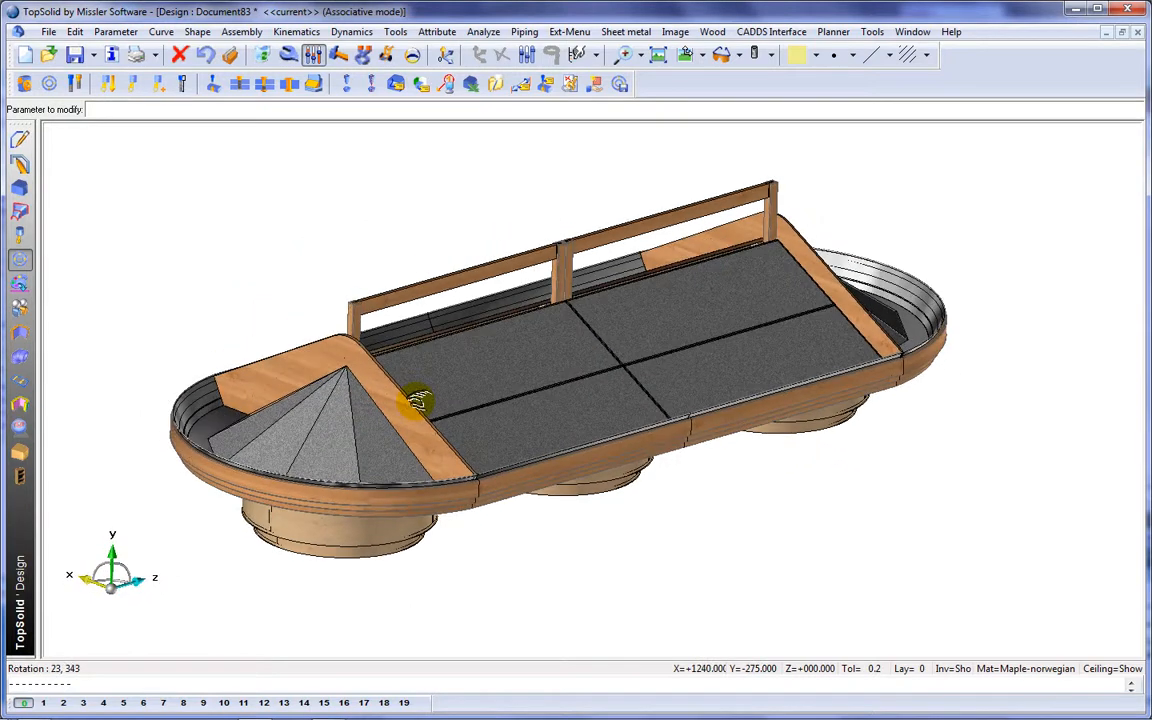
{"action": "right_click", "coordinate": [433, 120]}
{"action": "left_click", "coordinate": [477, 245]}
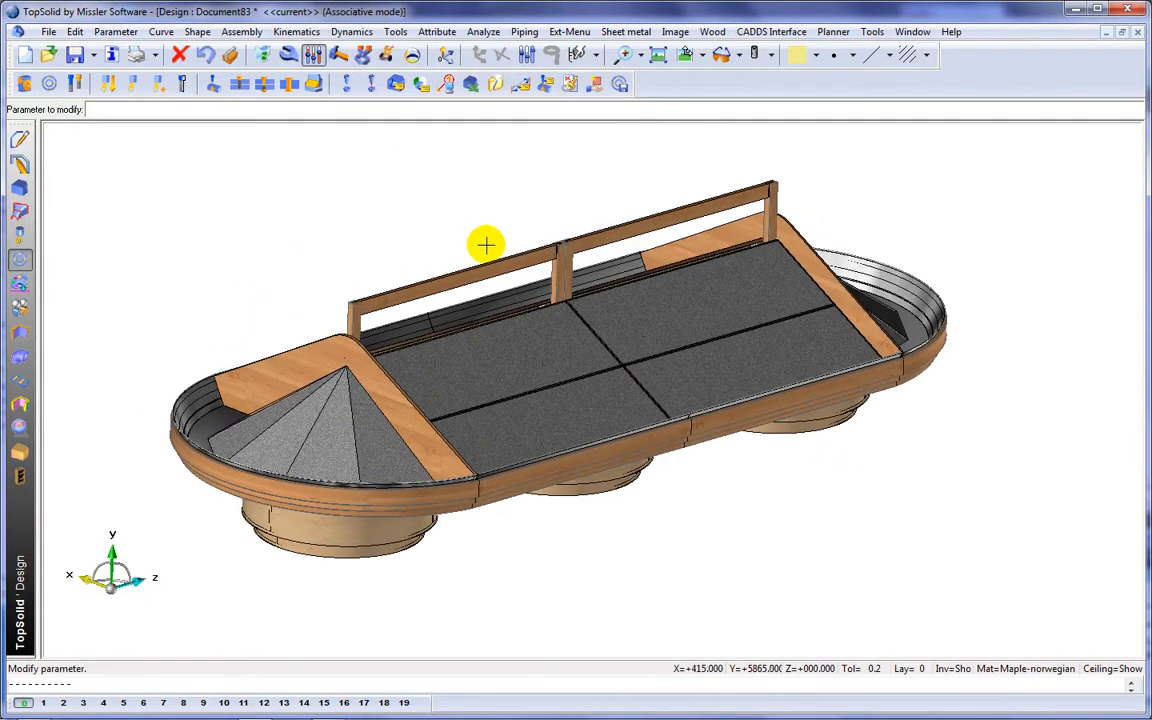
{"action": "scroll", "coordinate": [459, 373], "scroll_direction": "up", "scroll_amount": 5}
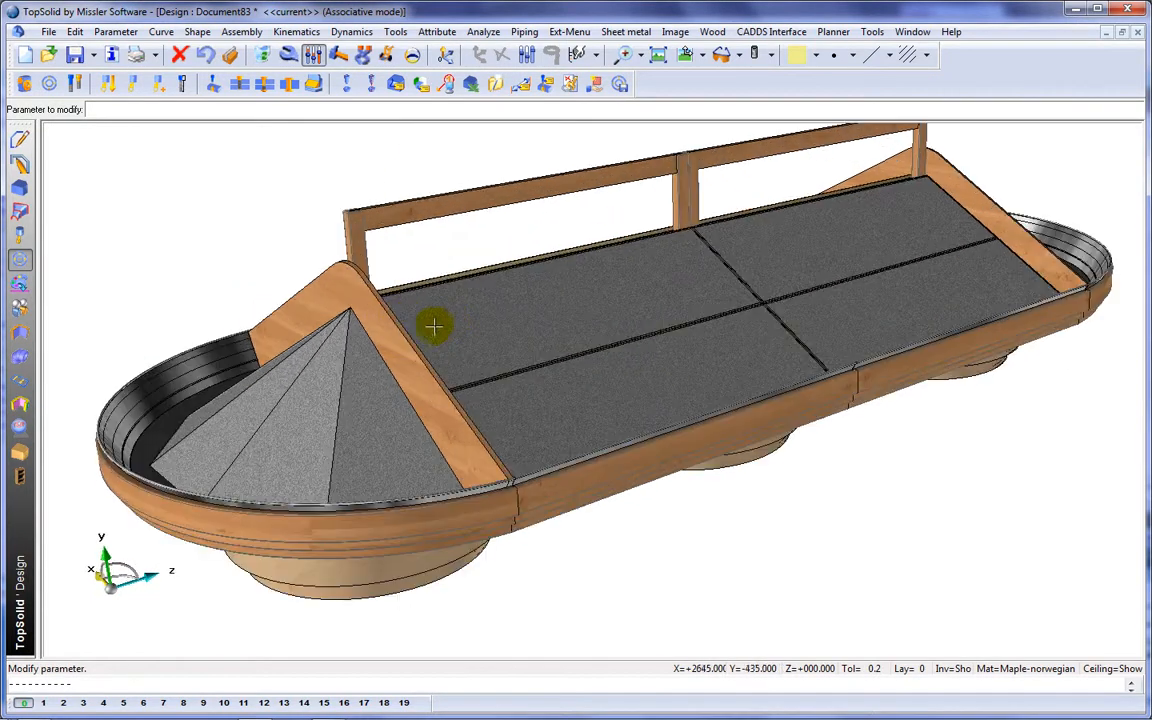
{"action": "left_click", "coordinate": [479, 368]}
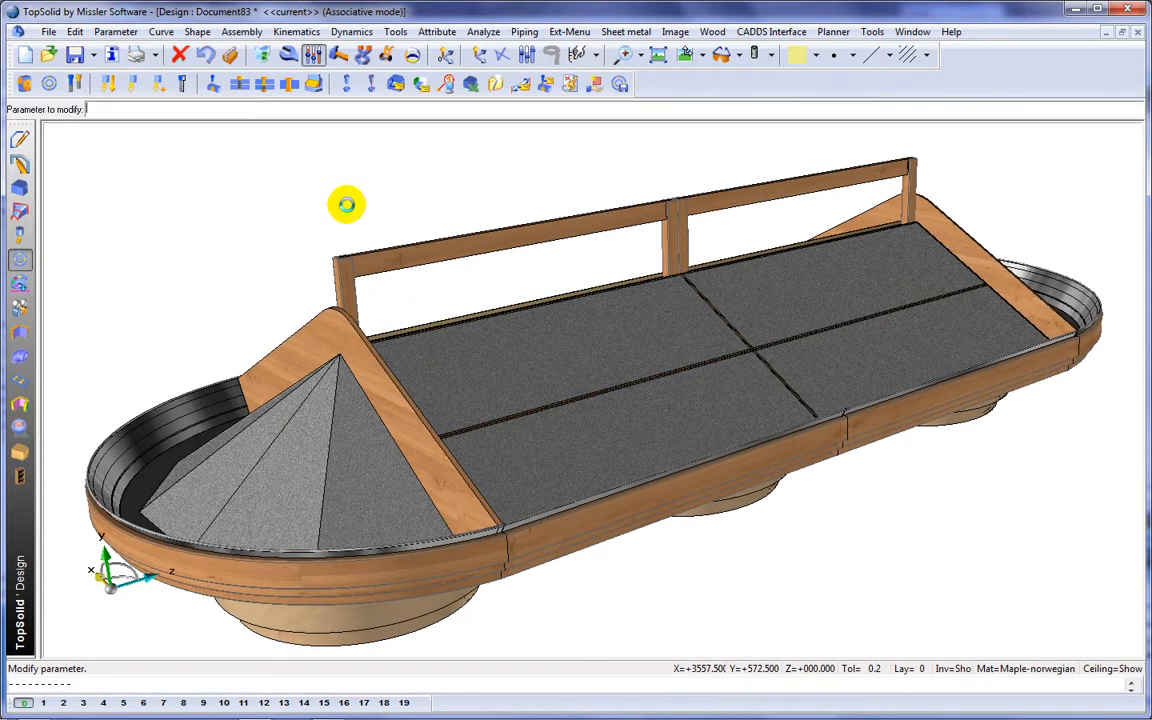
Shorten the middle sections further through their length parameter and check the updated island.
{"action": "left_click", "coordinate": [512, 346]}
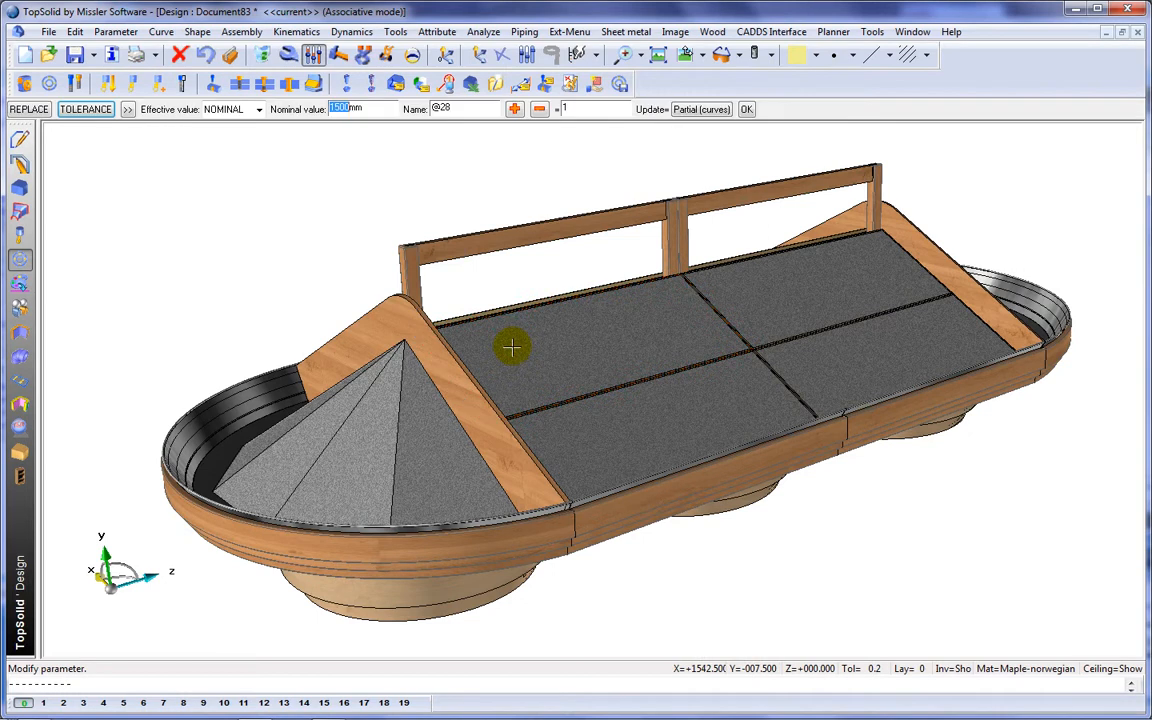
{"action": "key", "text": "Return"}
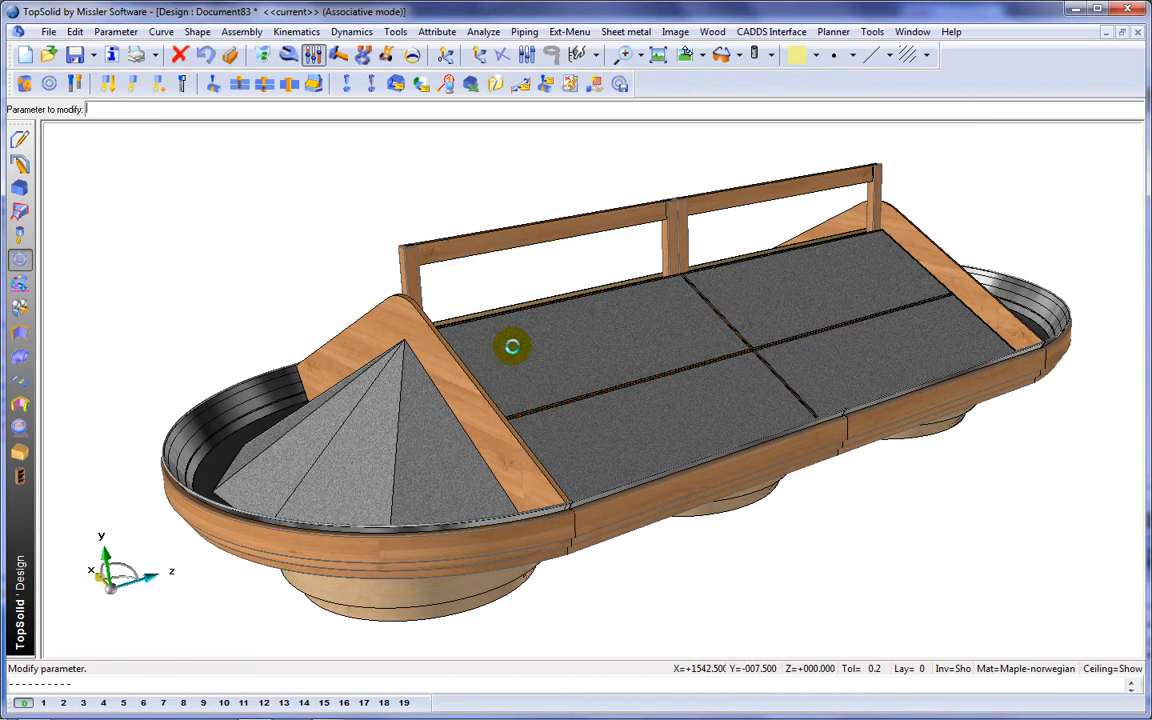
{"action": "mouse_move", "coordinate": [572, 342]}
{"action": "middle_mouse_down"}
{"action": "mouse_move", "coordinate": [571, 283]}
{"action": "mouse_move", "coordinate": [580, 362]}
{"action": "mouse_move", "coordinate": [578, 342]}
{"action": "middle_mouse_up"}
{"action": "scroll", "coordinate": [580, 362], "scroll_direction": "down", "scroll_amount": 1}
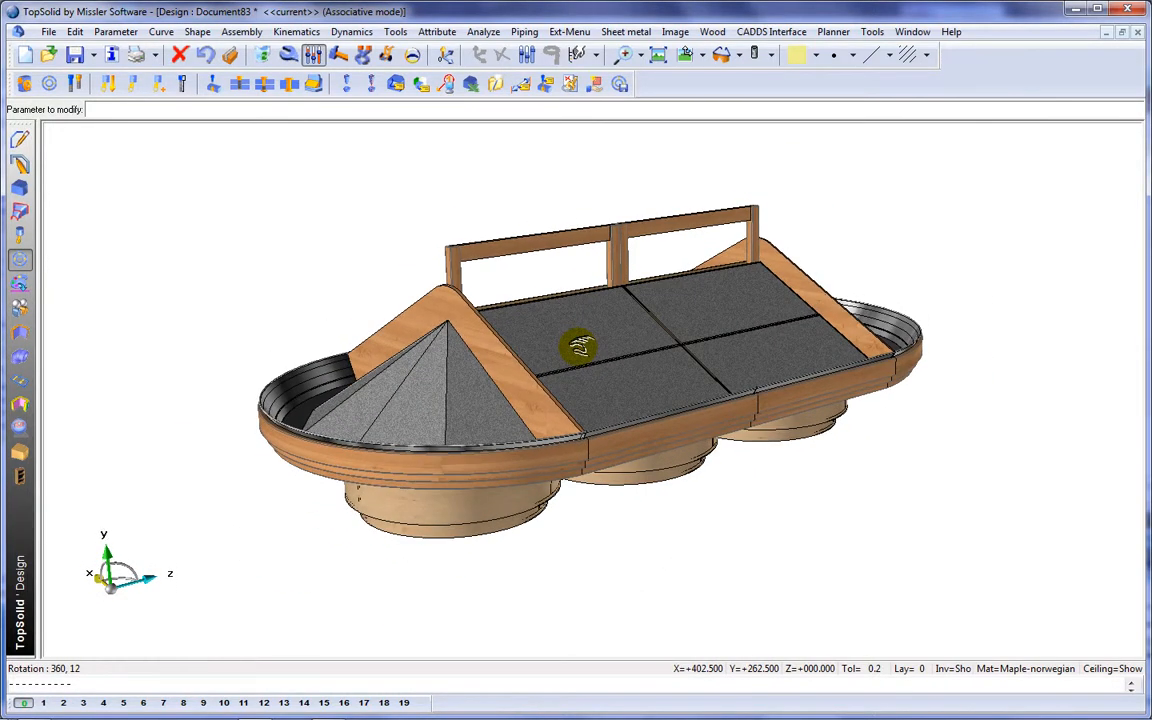